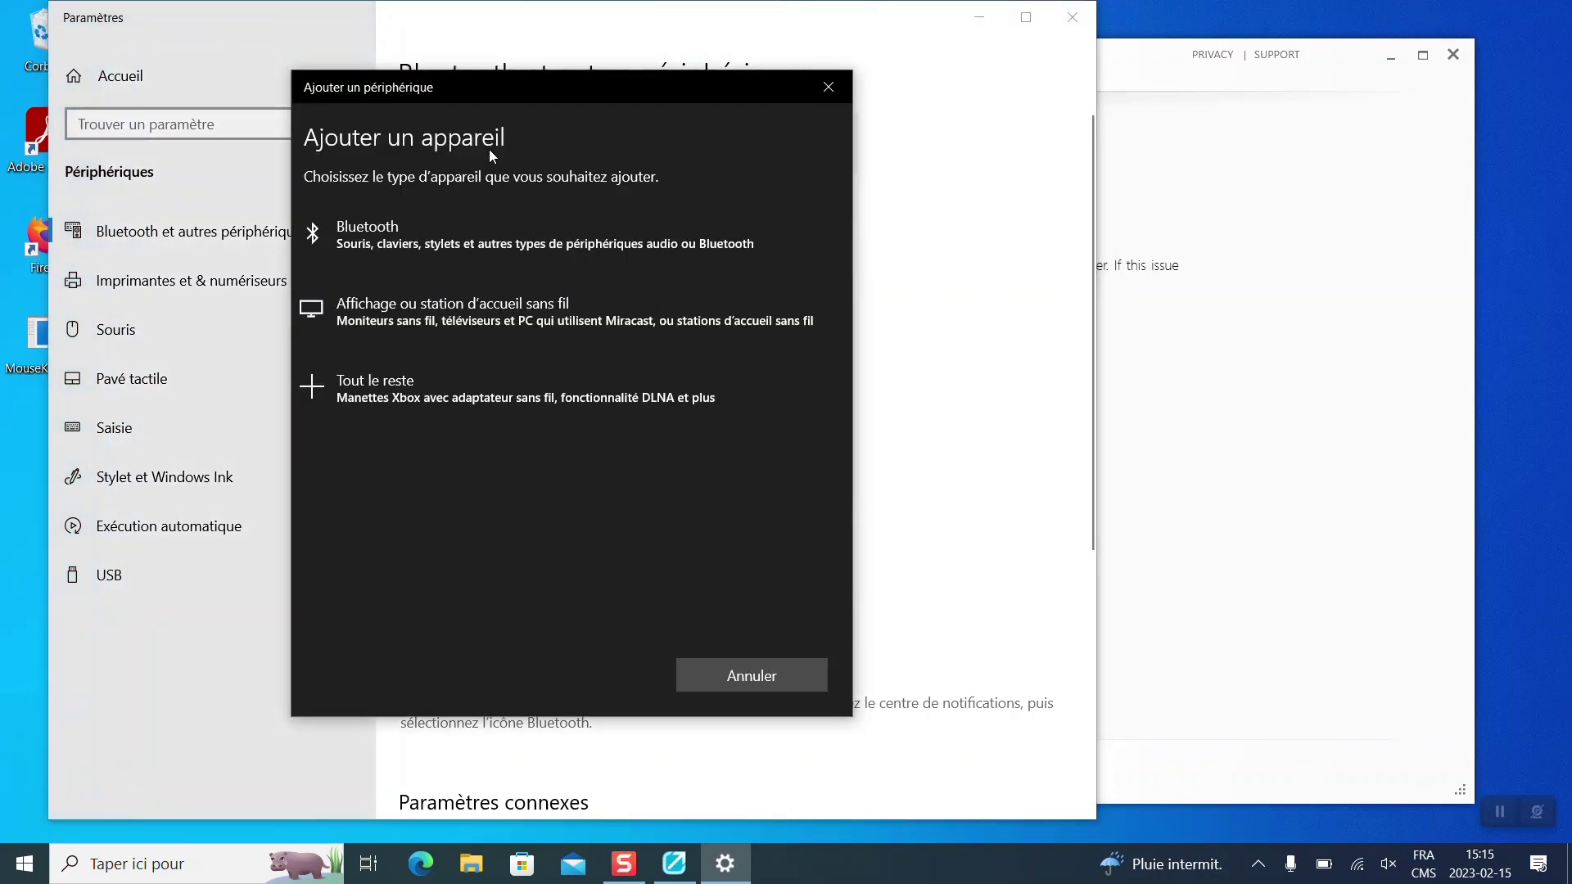
Pair the Microsoft Sculpt Comfort Mouse over Bluetooth, finish the device wizard and close the Windows settings.
click(470, 256)
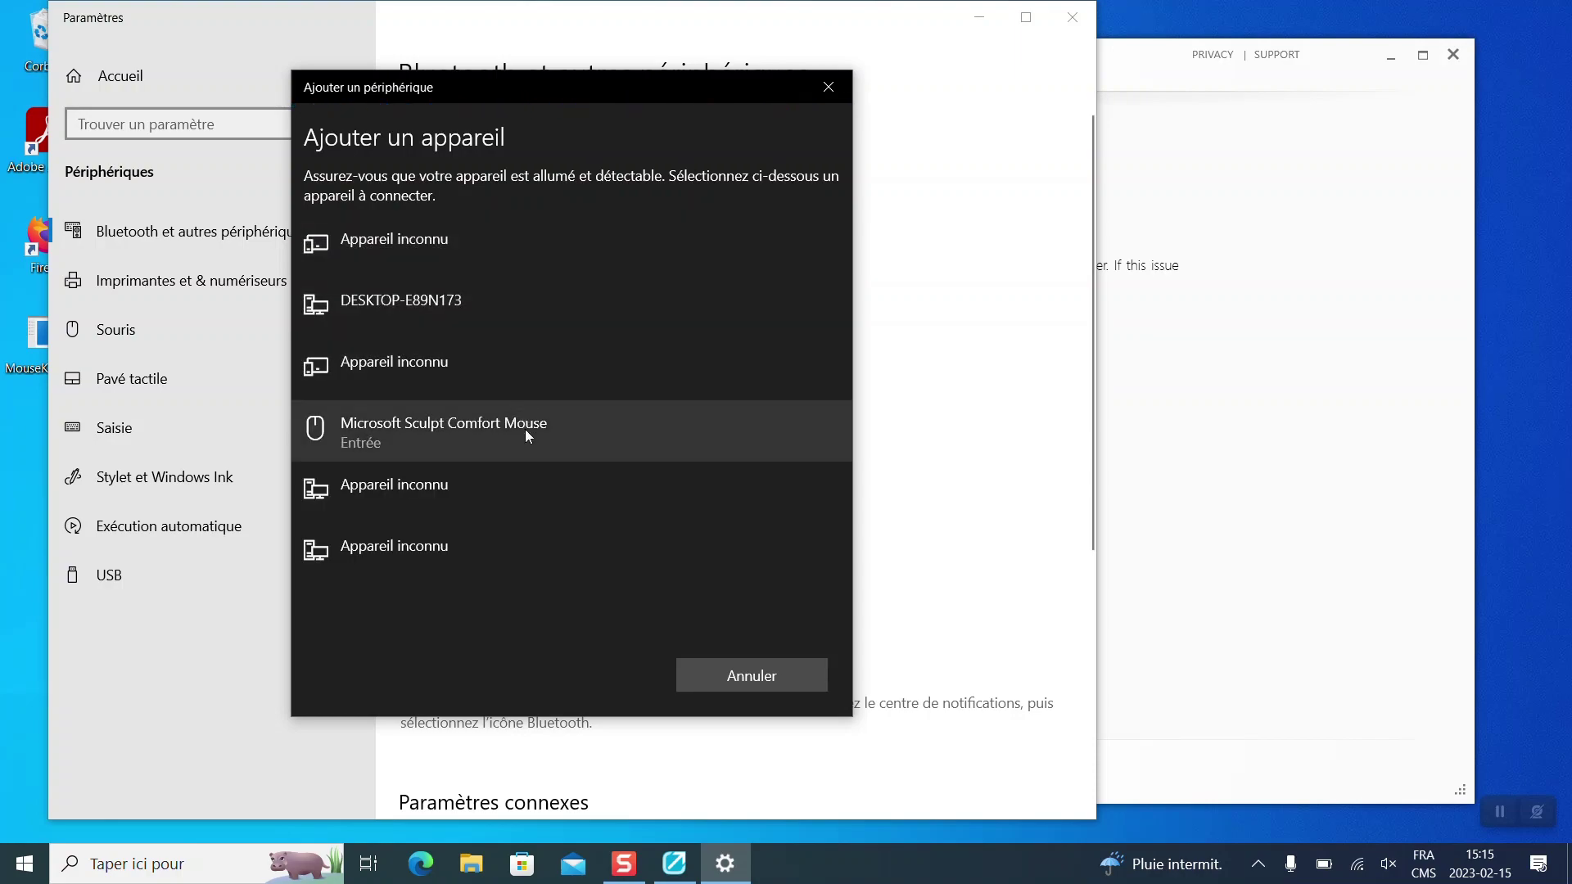
click(526, 435)
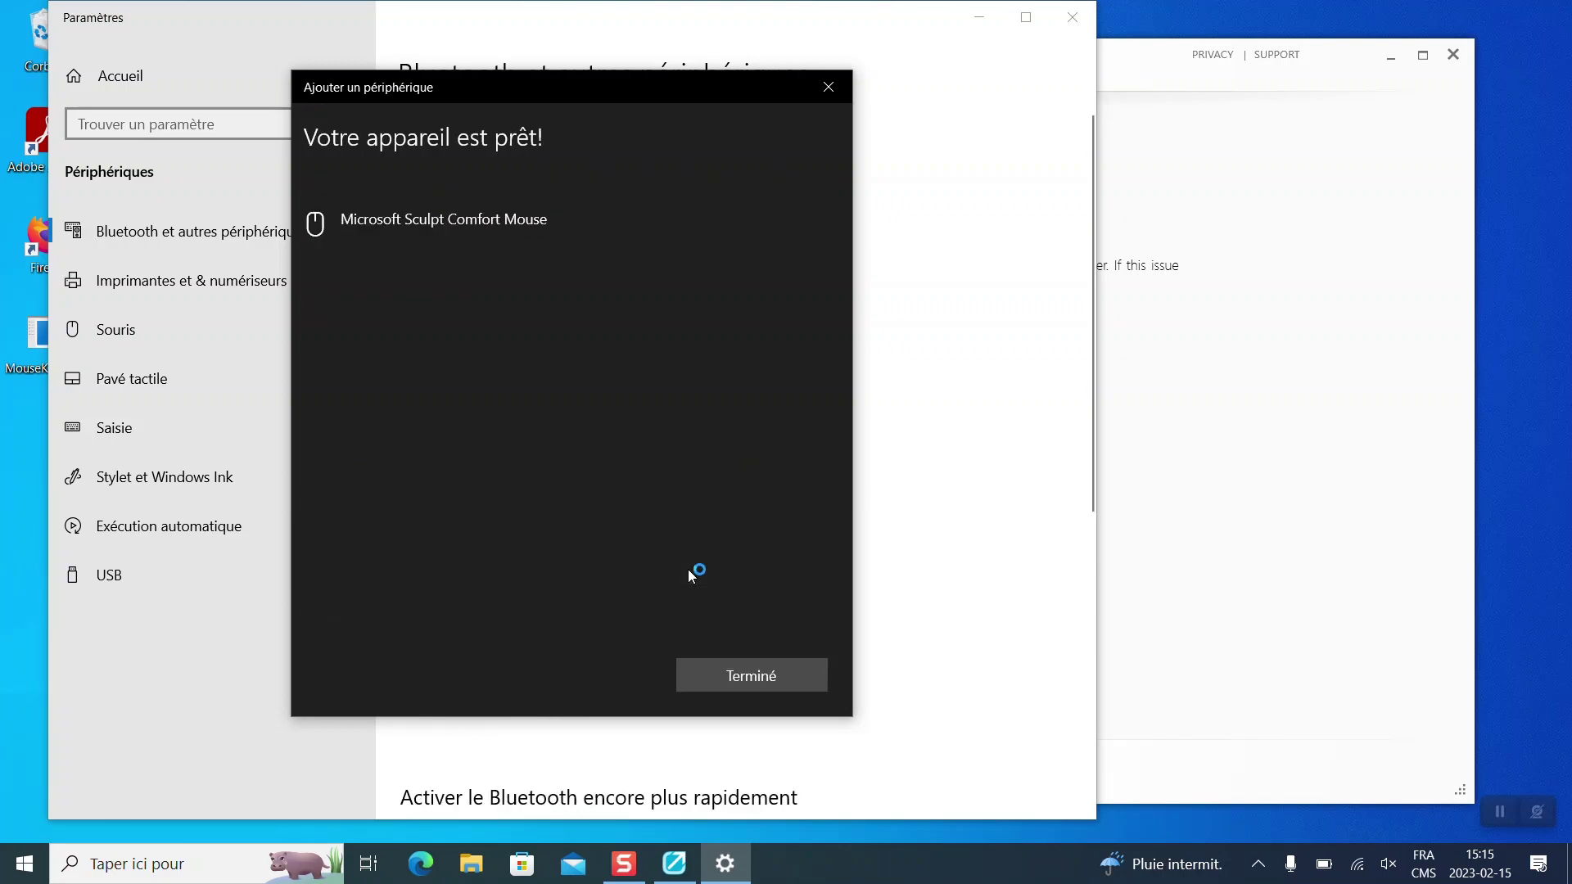
click(753, 678)
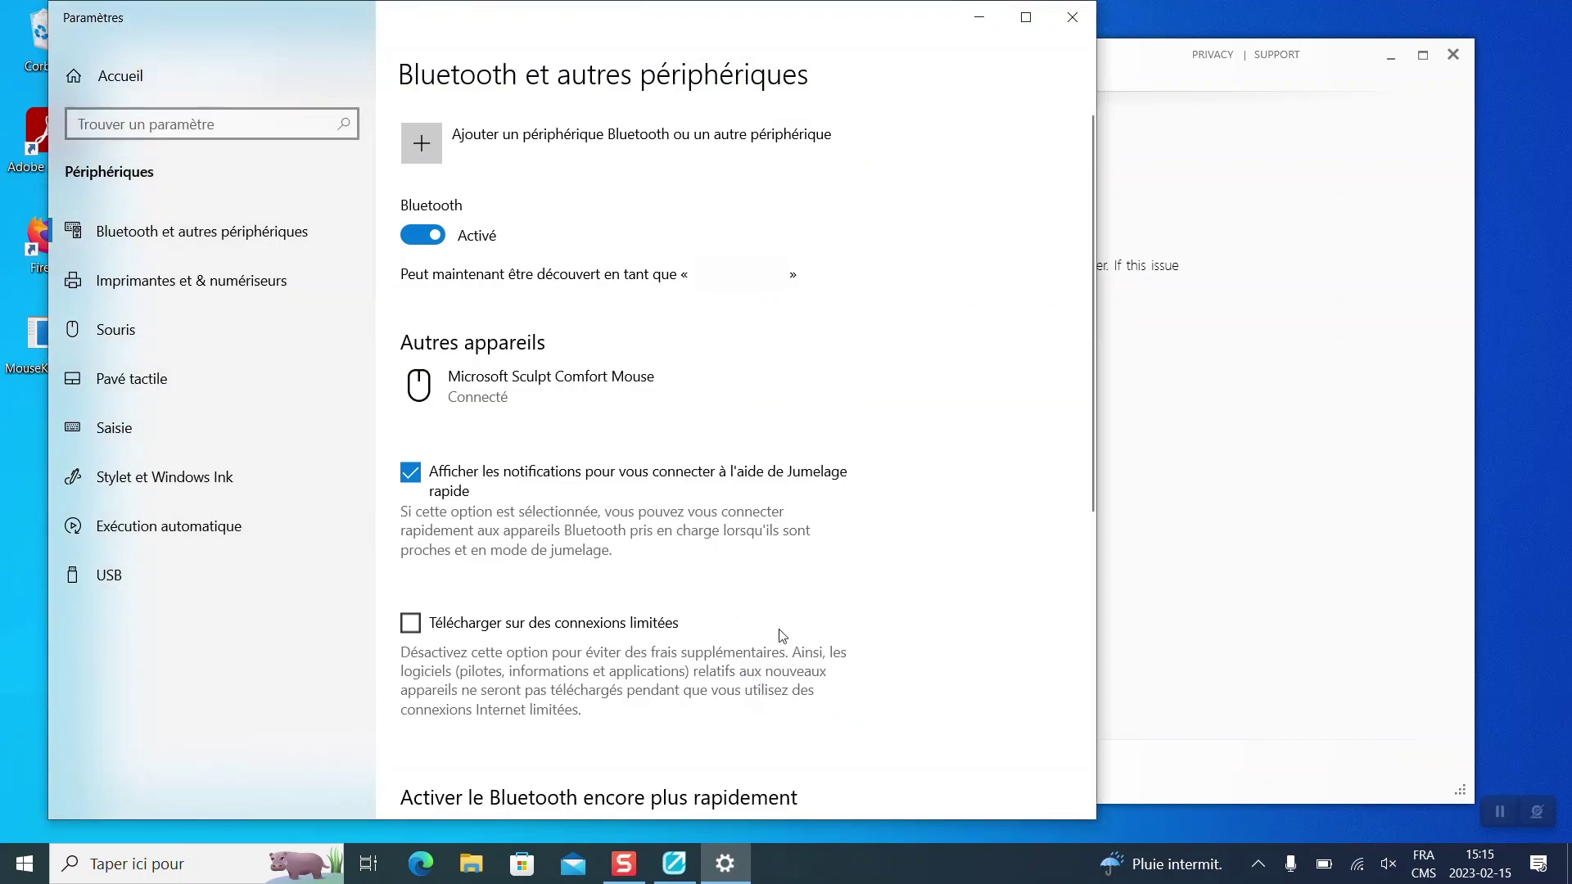
click(1072, 17)
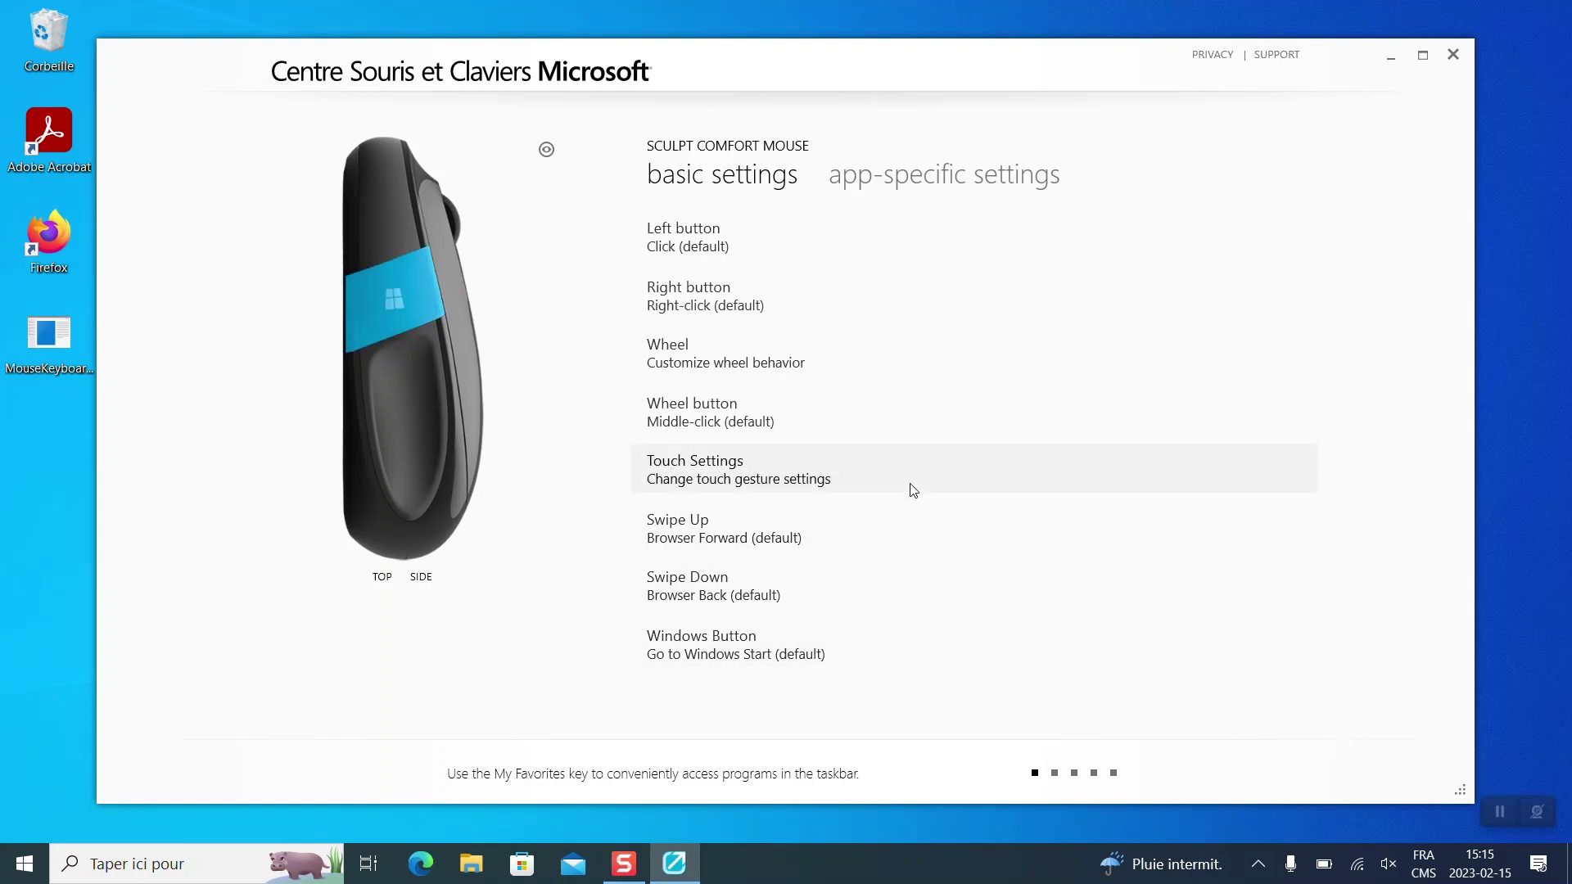
Review the mouse's Touch Settings for vibration and sound, and return to the basic settings list.
click(788, 476)
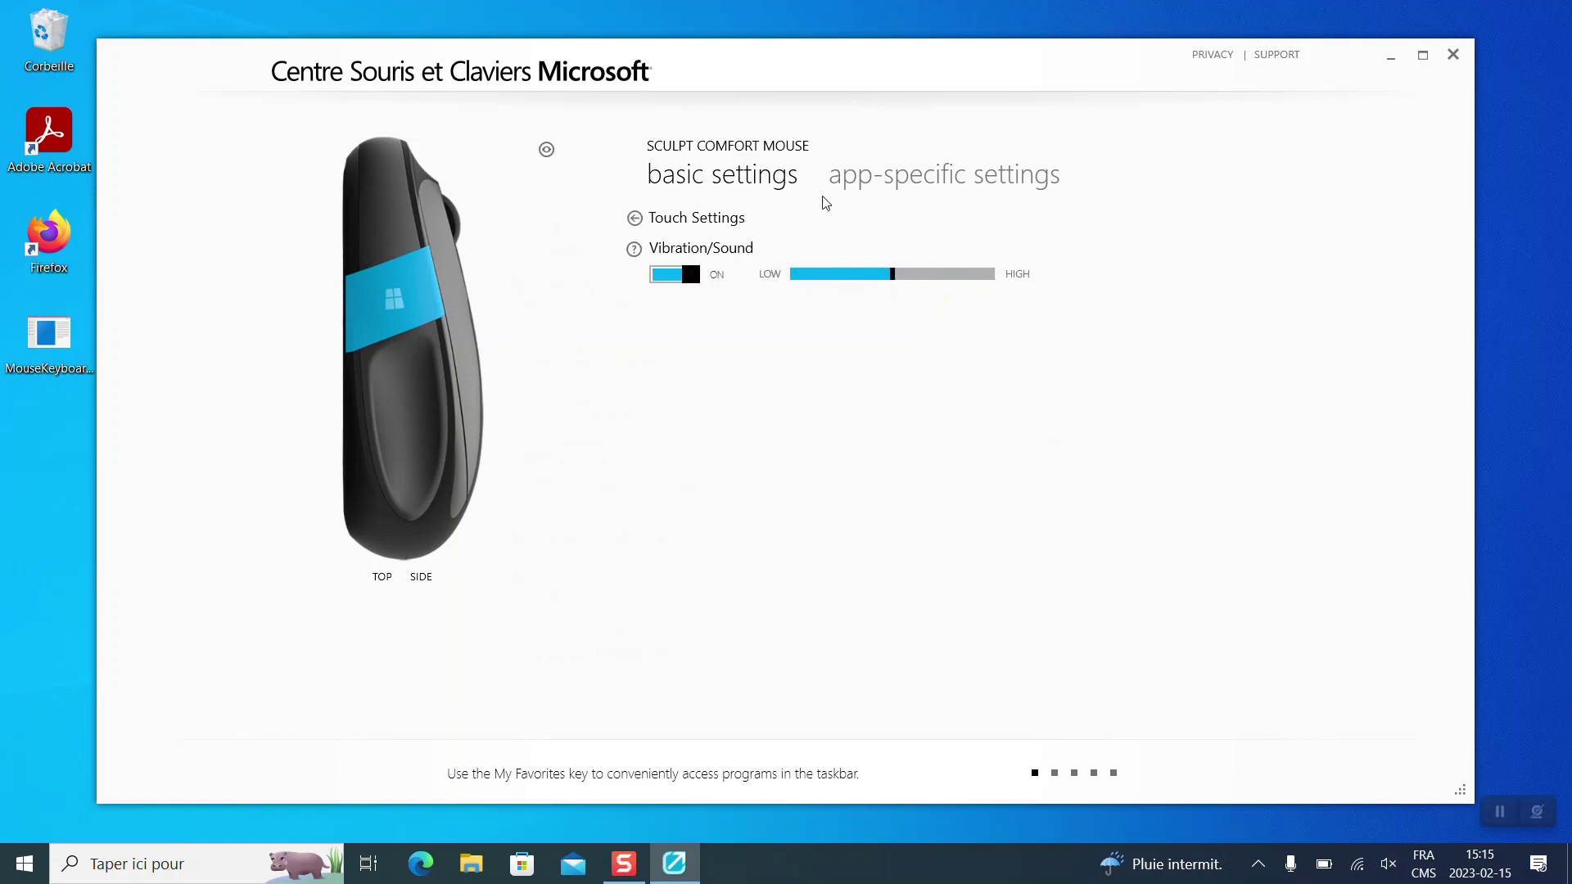
click(636, 220)
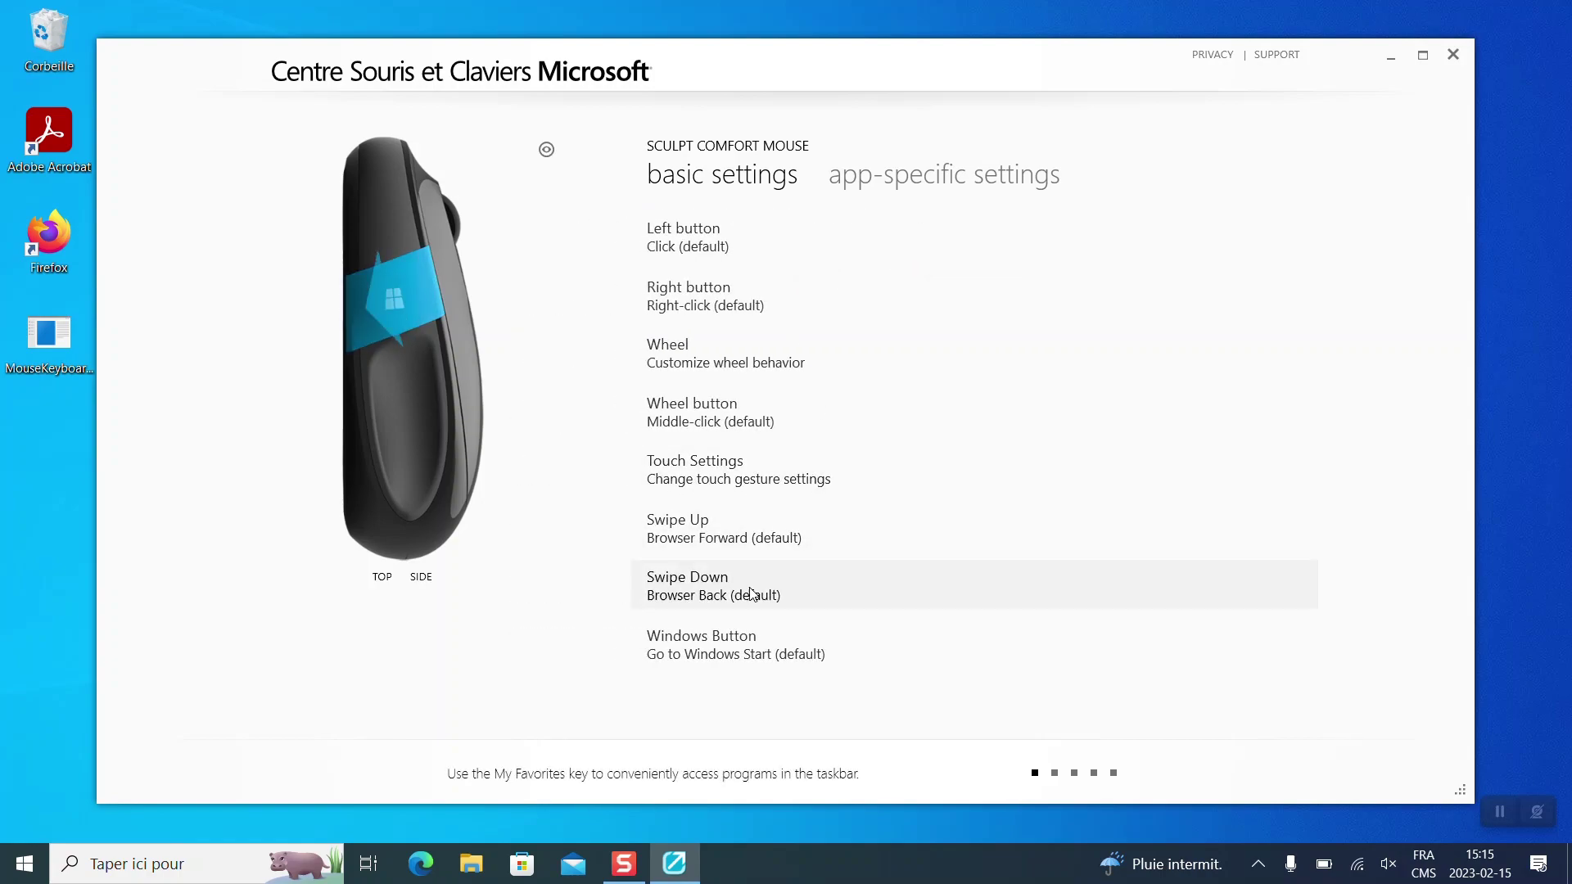
Assign the Open Action Center command to the mouse's Swipe Up gesture from the full command list.
click(759, 547)
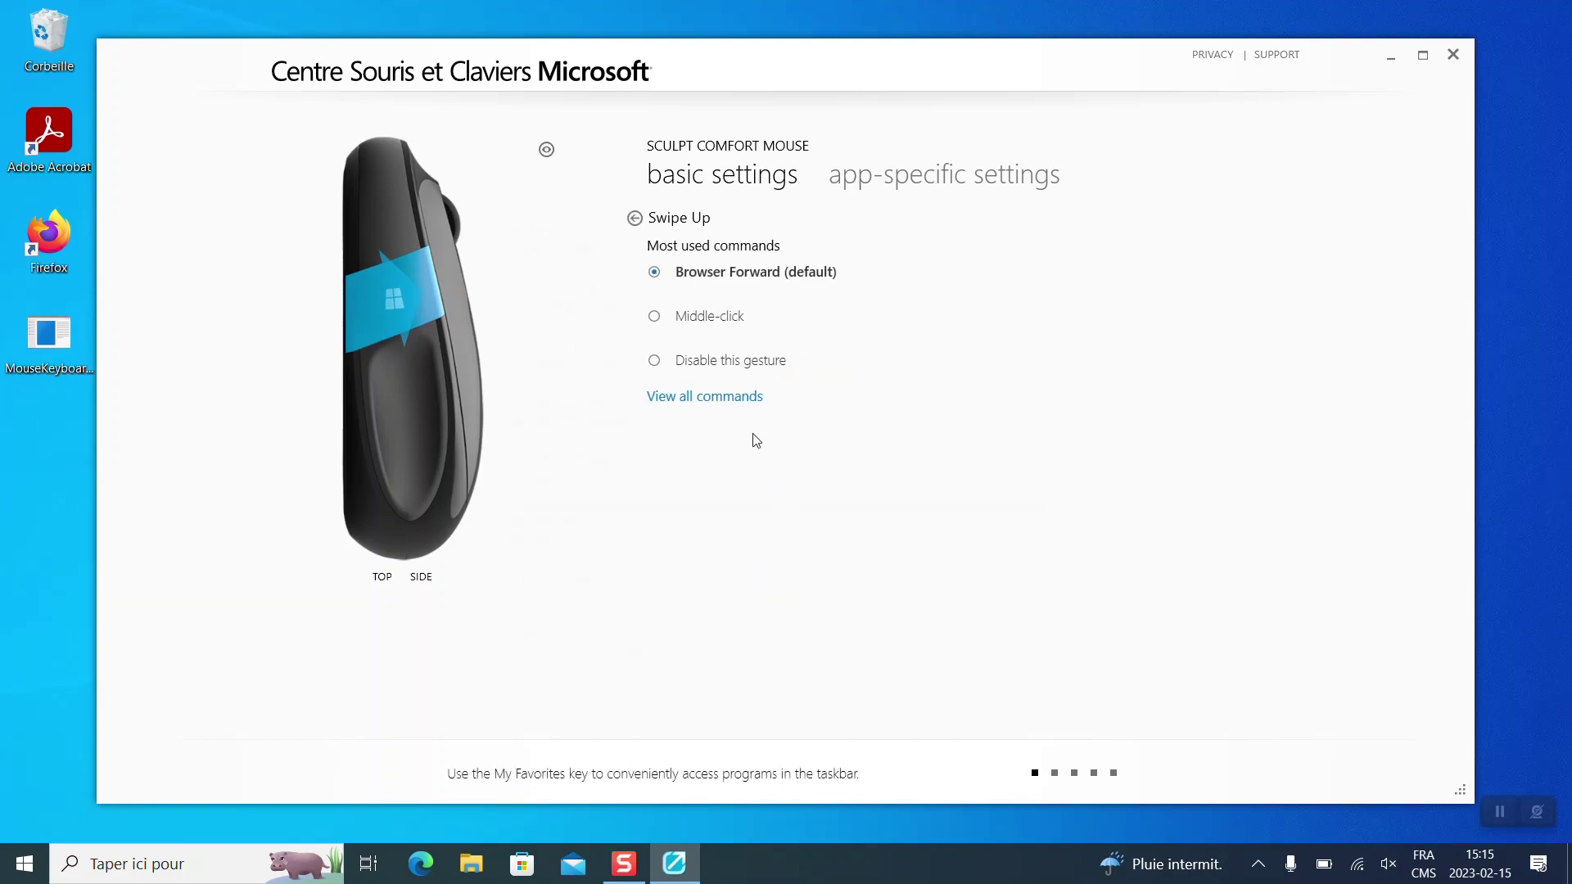
click(735, 398)
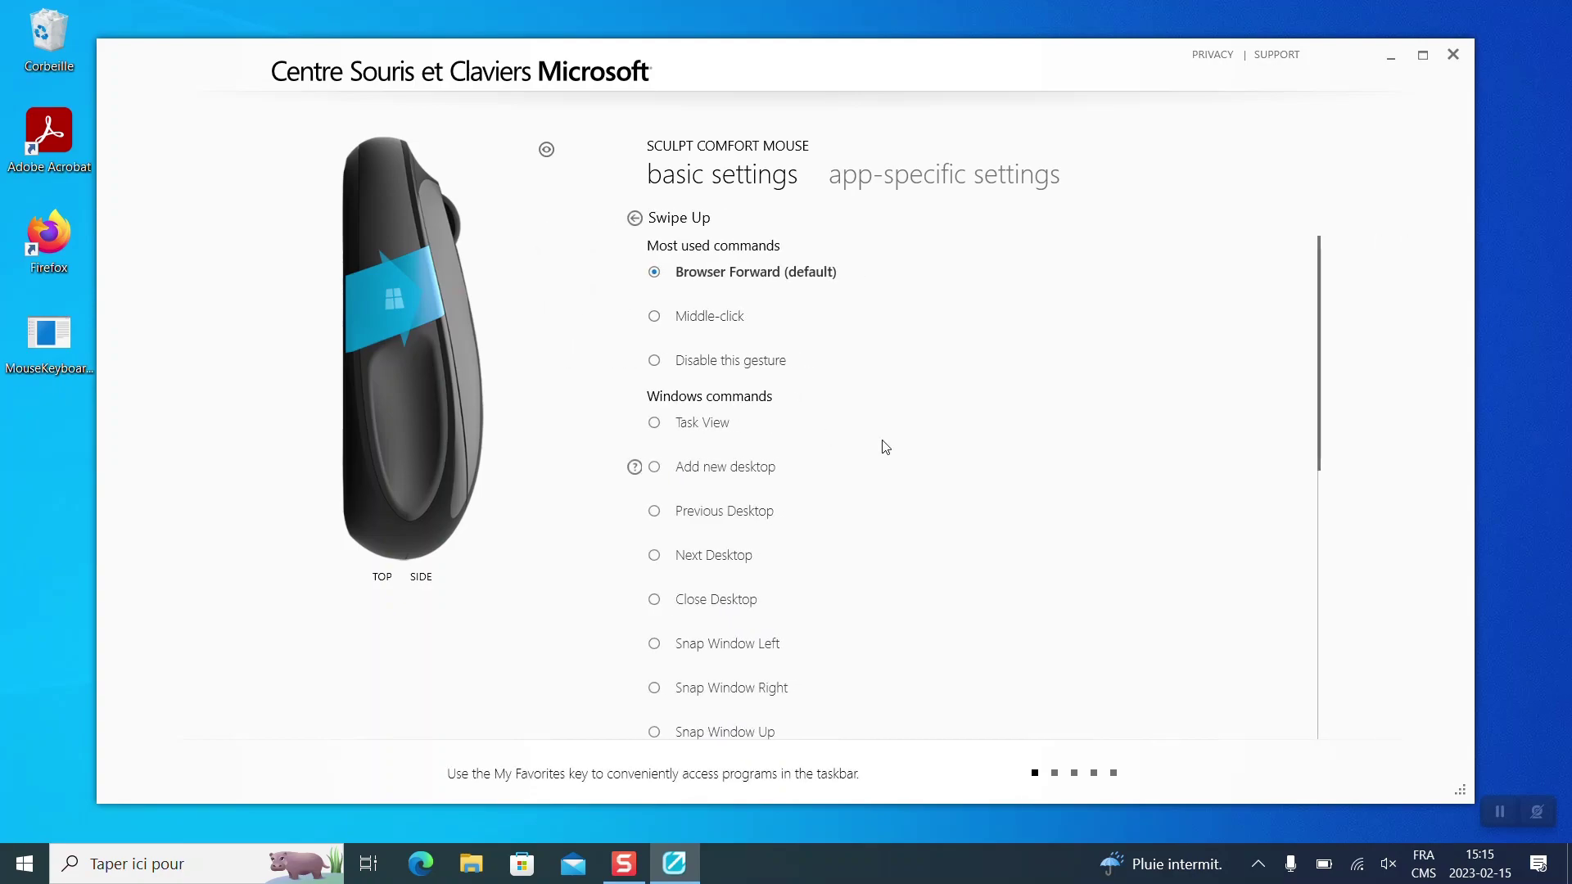
scroll(898, 458, down, 1)
scroll(897, 471, down, 2)
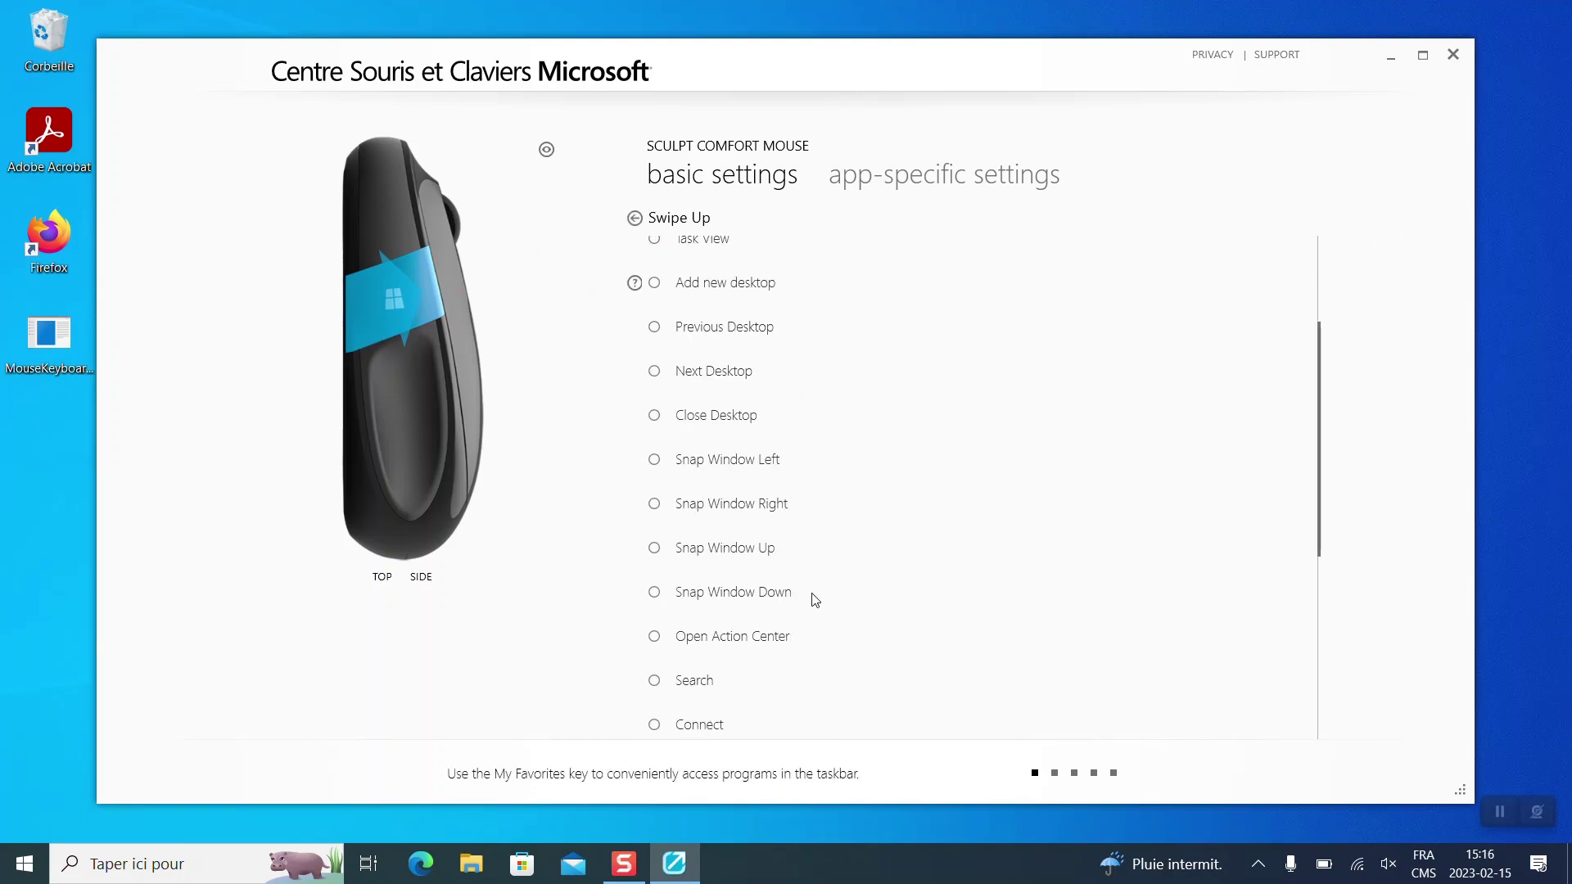
scroll(818, 630, down, 3)
scroll(894, 632, down, 3)
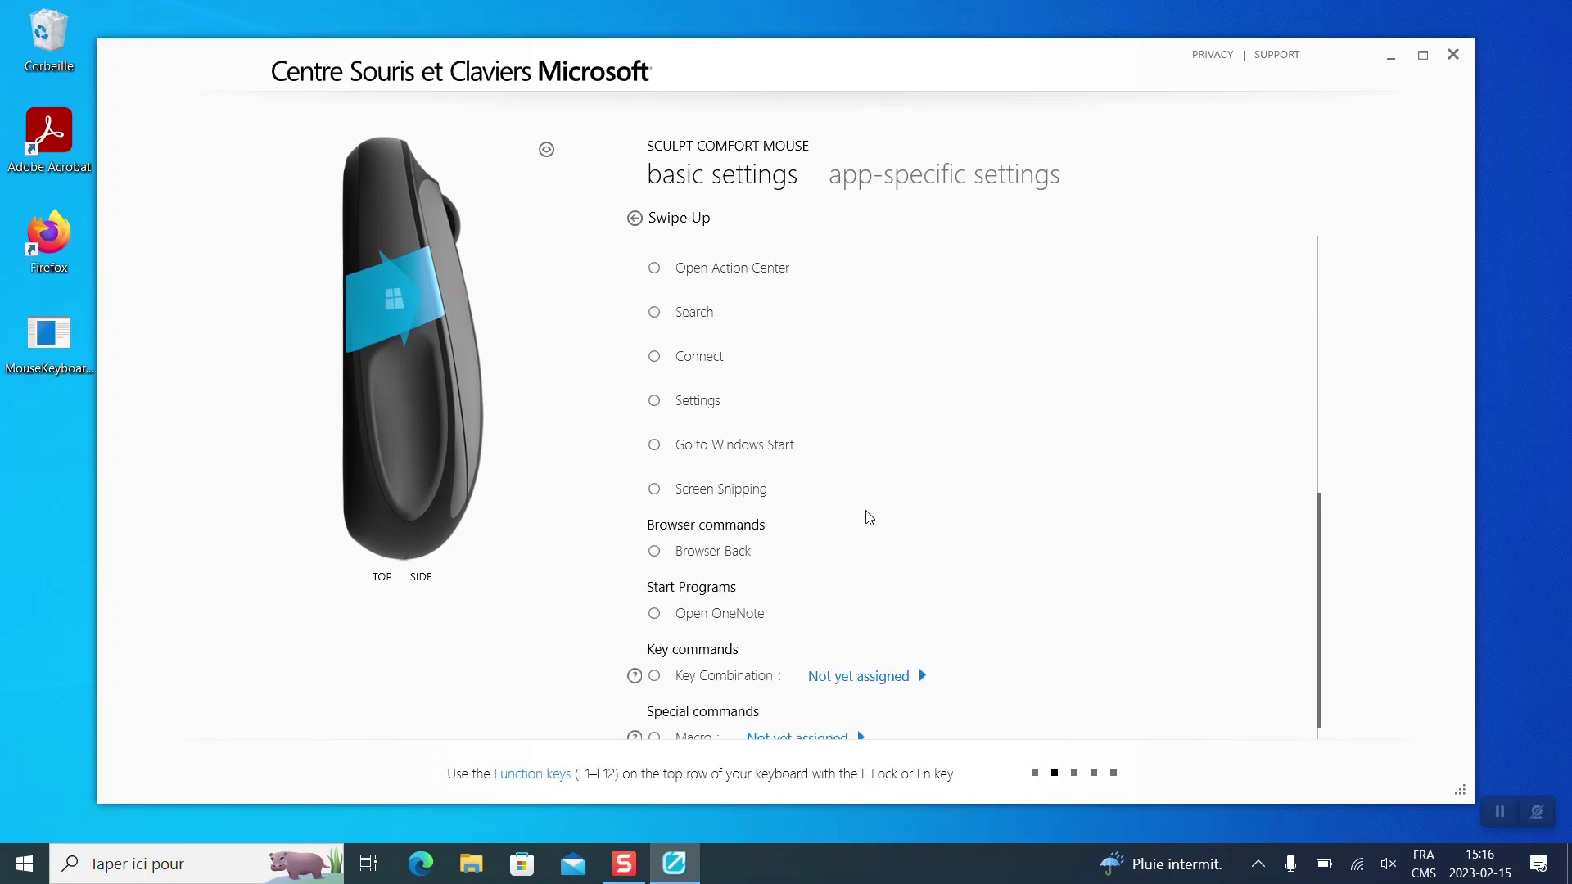
scroll(869, 518, down, 1)
scroll(852, 647, up, 4)
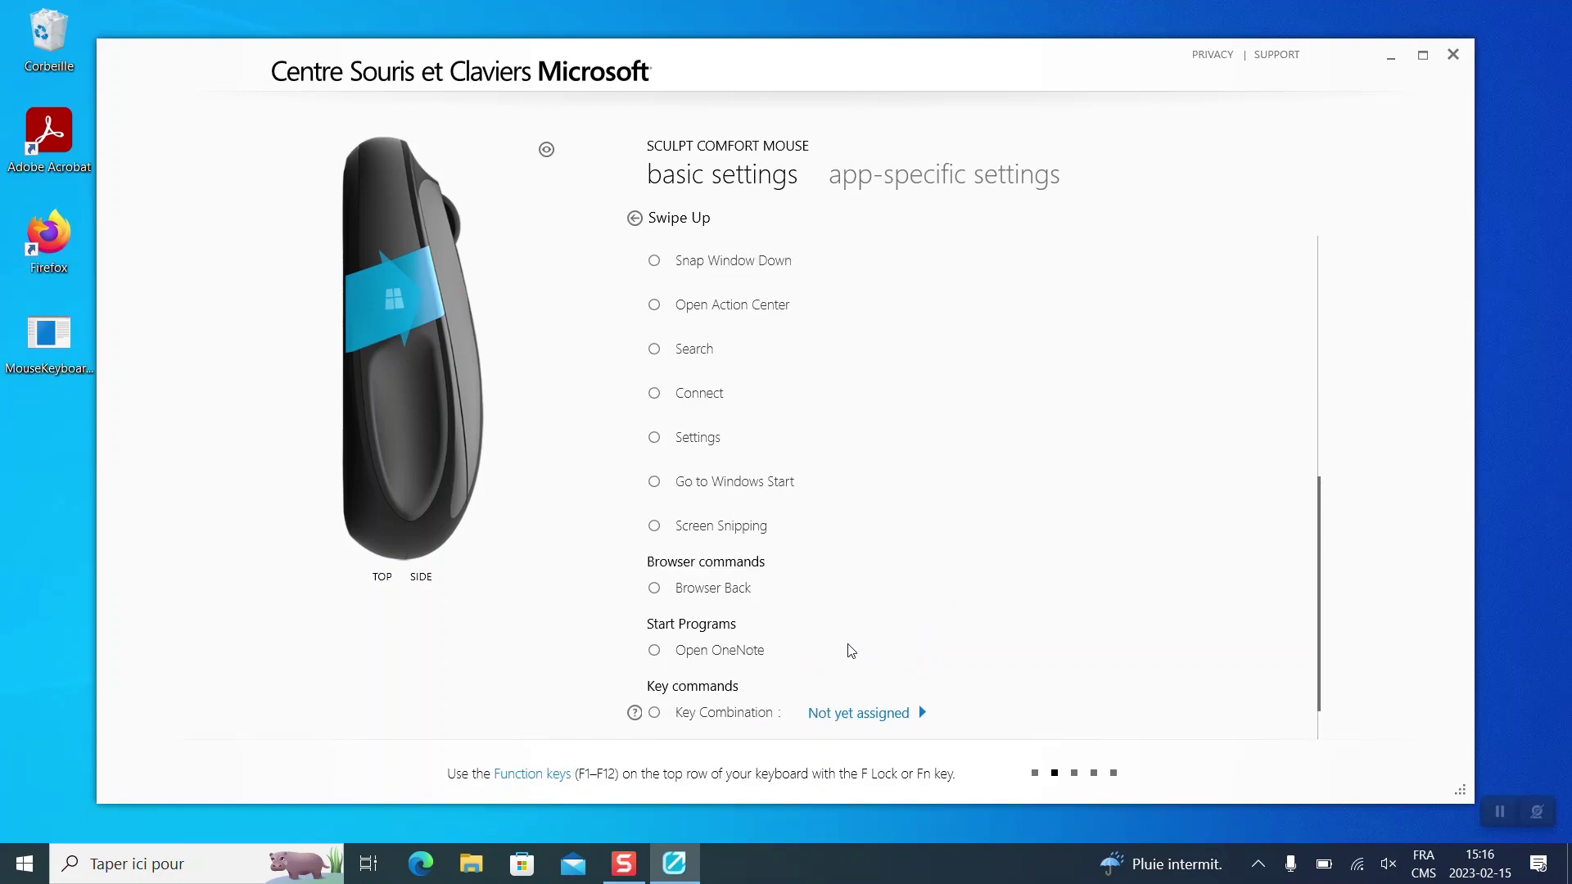
scroll(852, 532, up, 2)
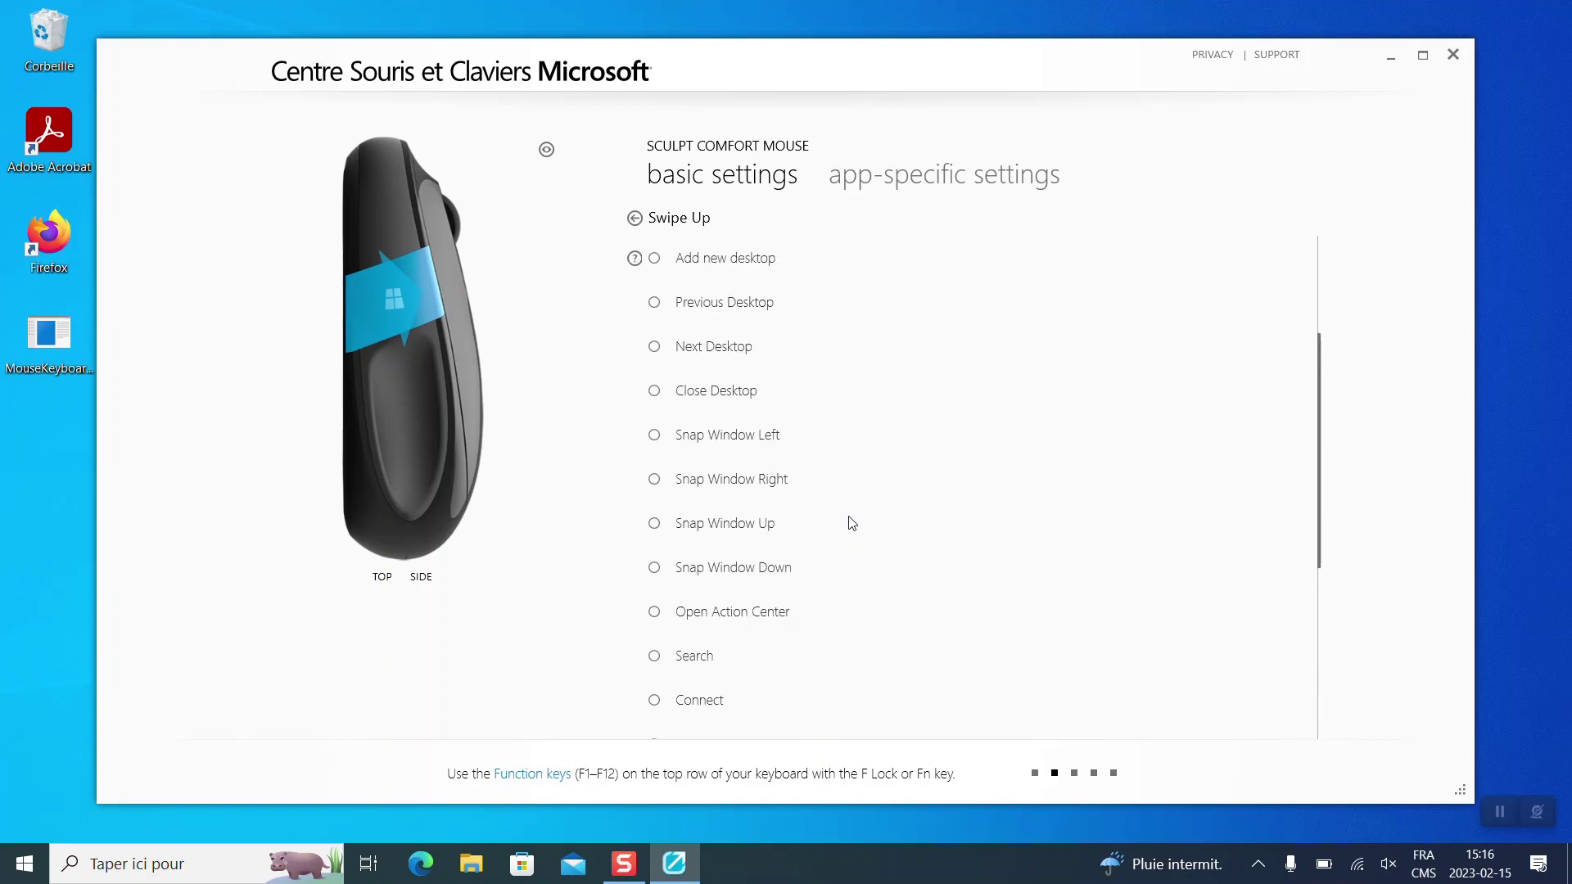
scroll(851, 518, up, 3)
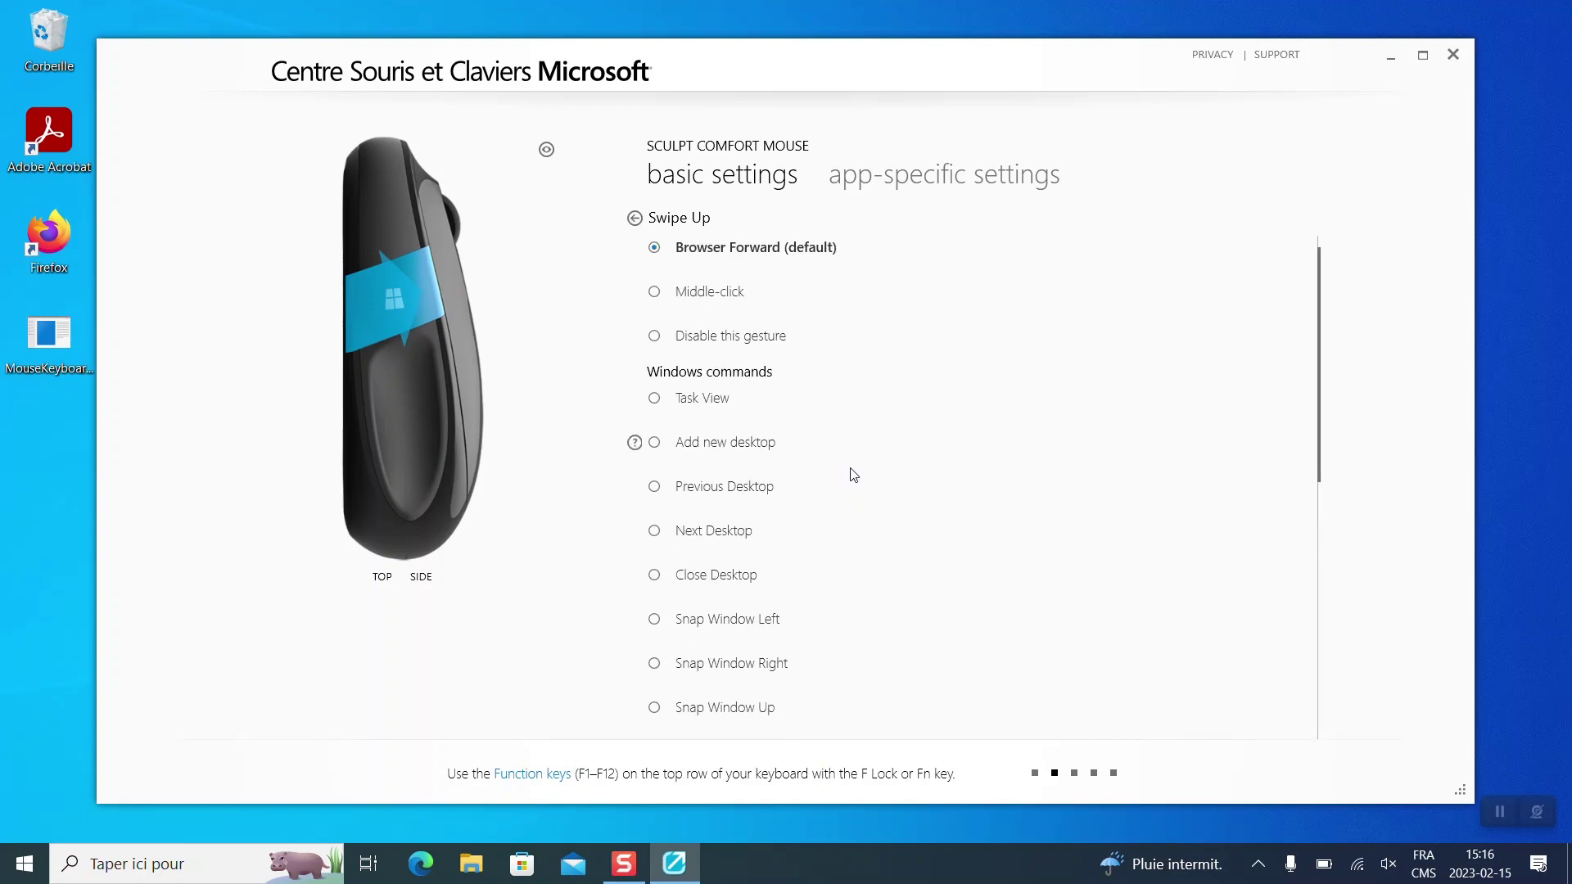
scroll(774, 387, down, 7)
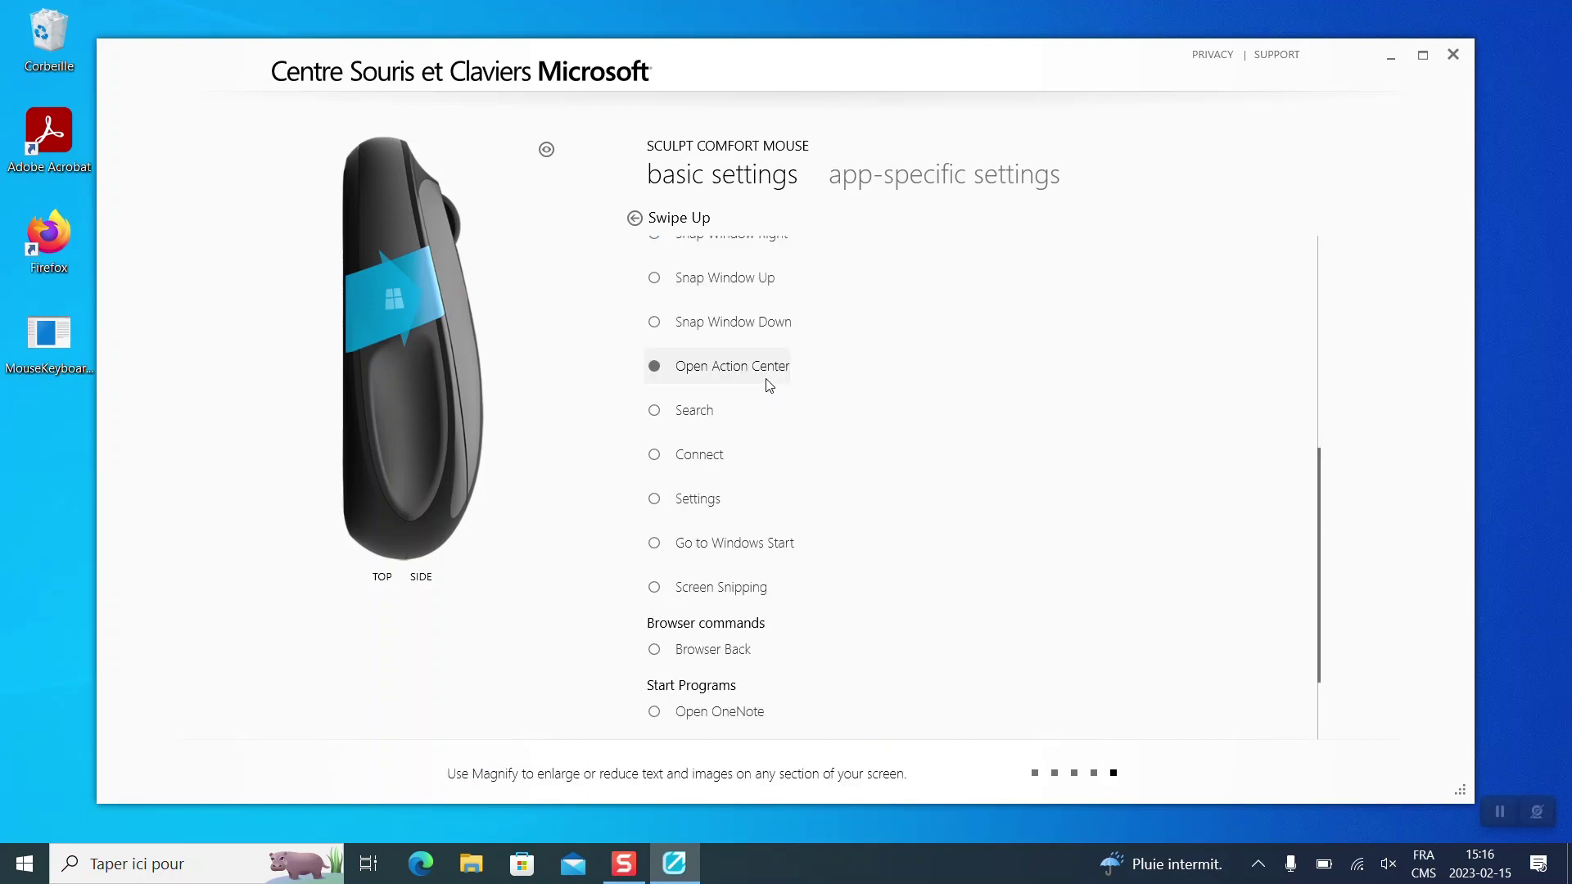
click(644, 219)
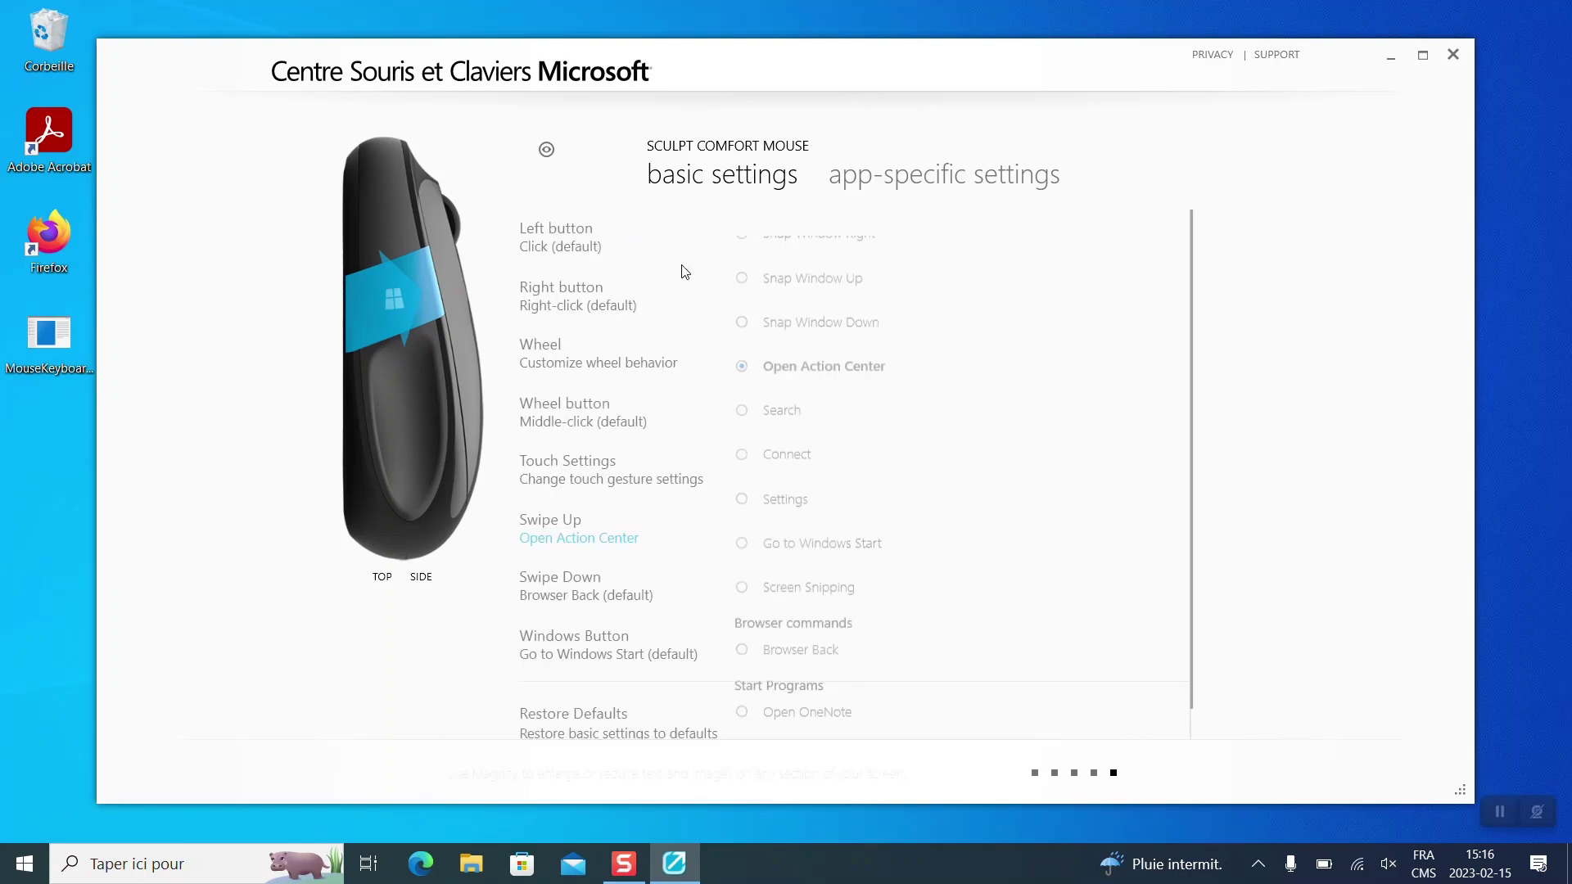
Test the Swipe Up assignment by showing and hiding the Action Center.
key(super+a)
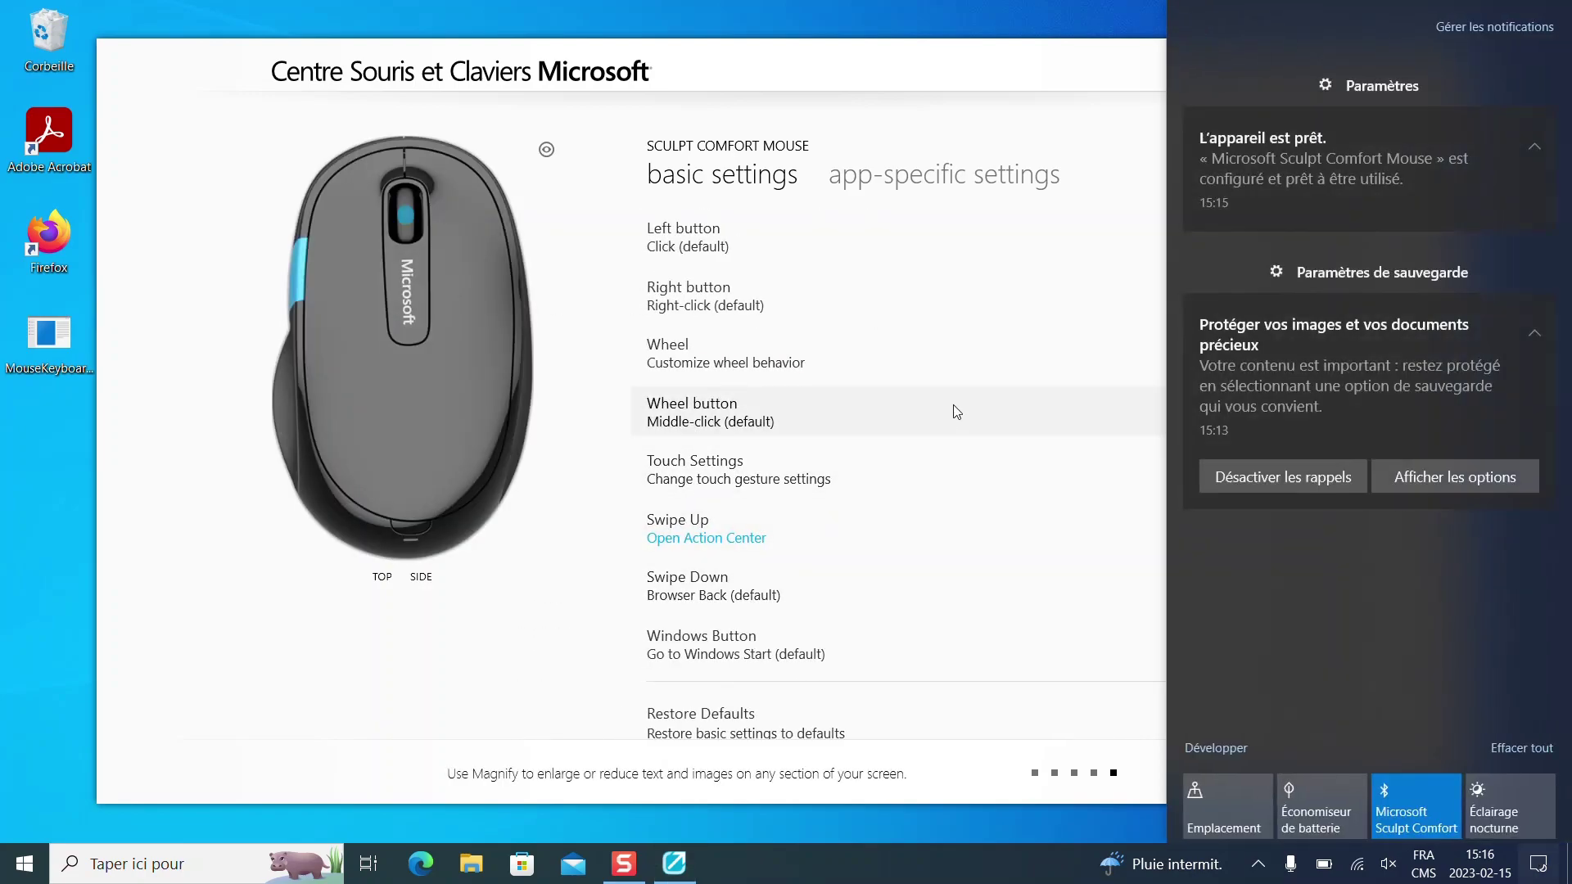
key(super+a)
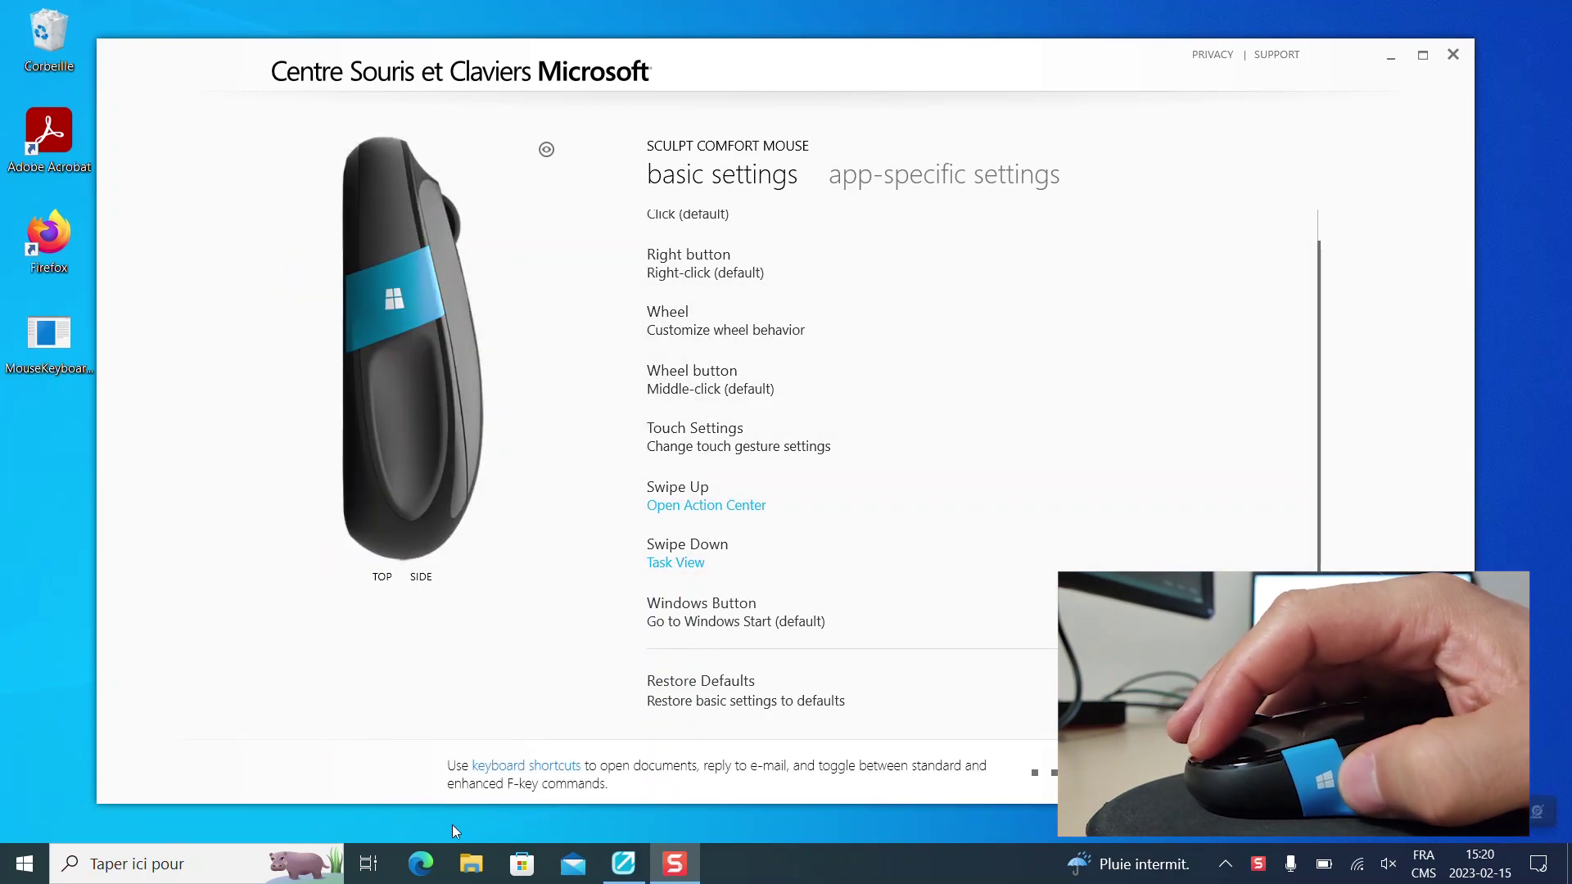
Open File Explorer, restore it from maximized to a smaller window, and launch Firefox.
click(478, 877)
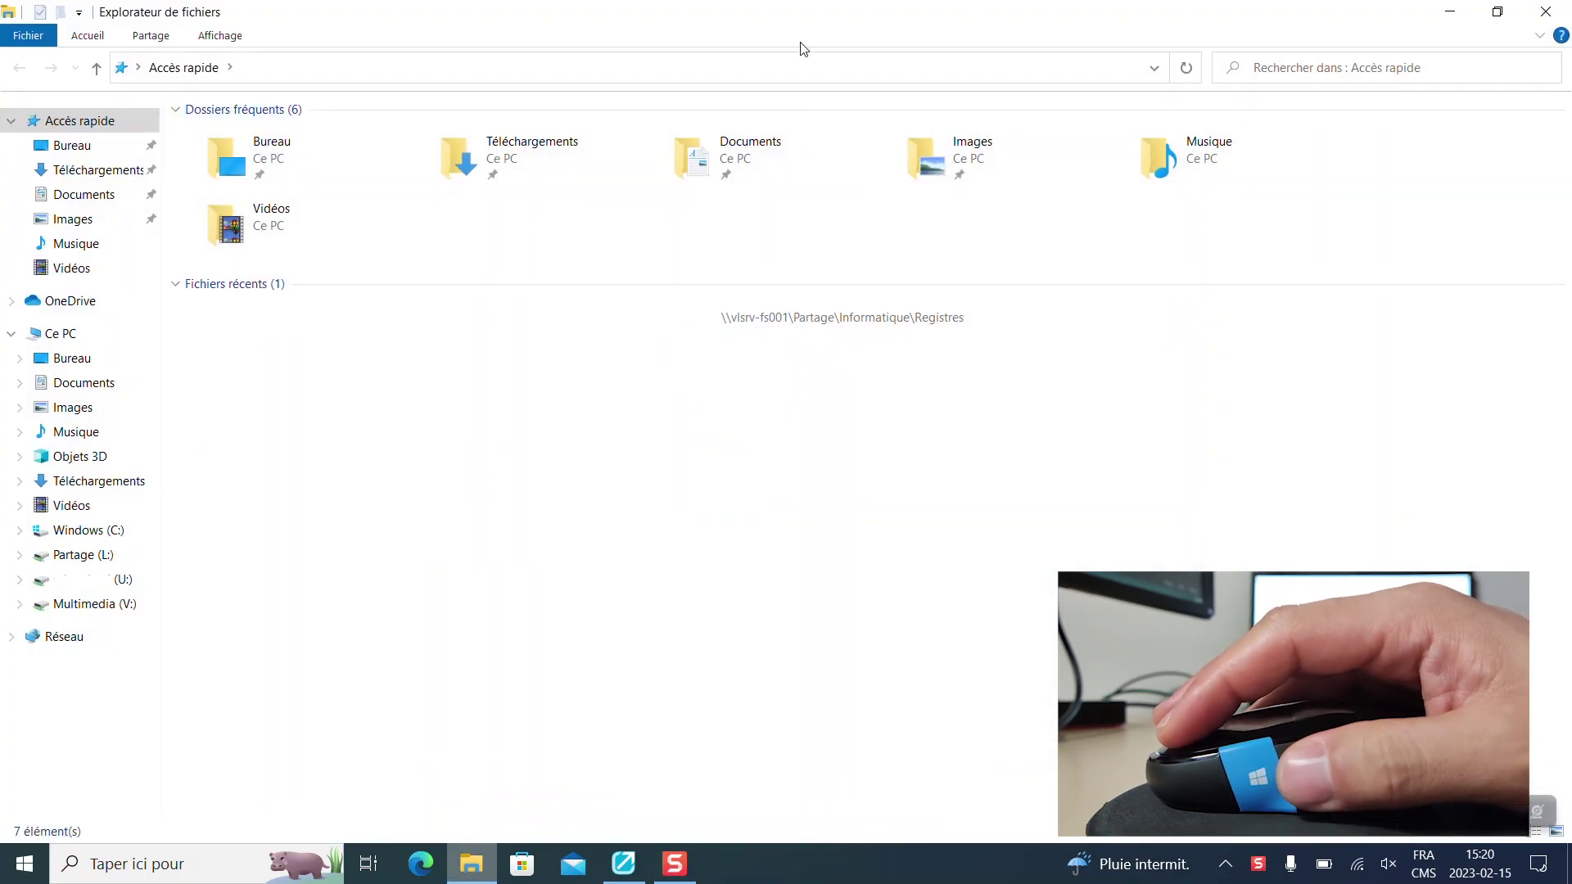
double_click(802, 6)
click(61, 243)
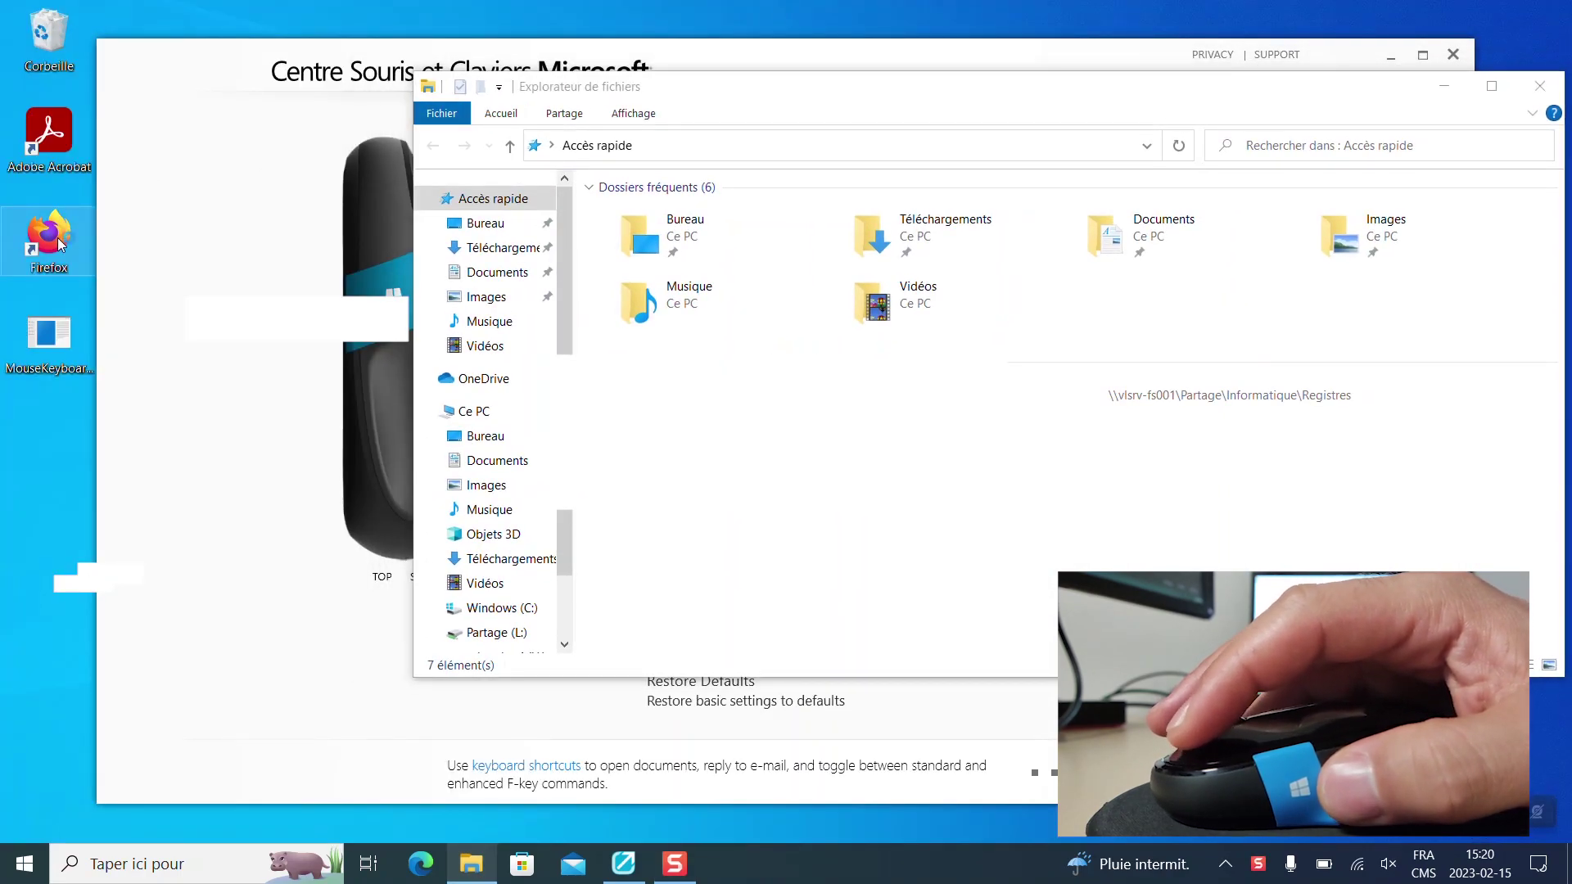
double_click(61, 243)
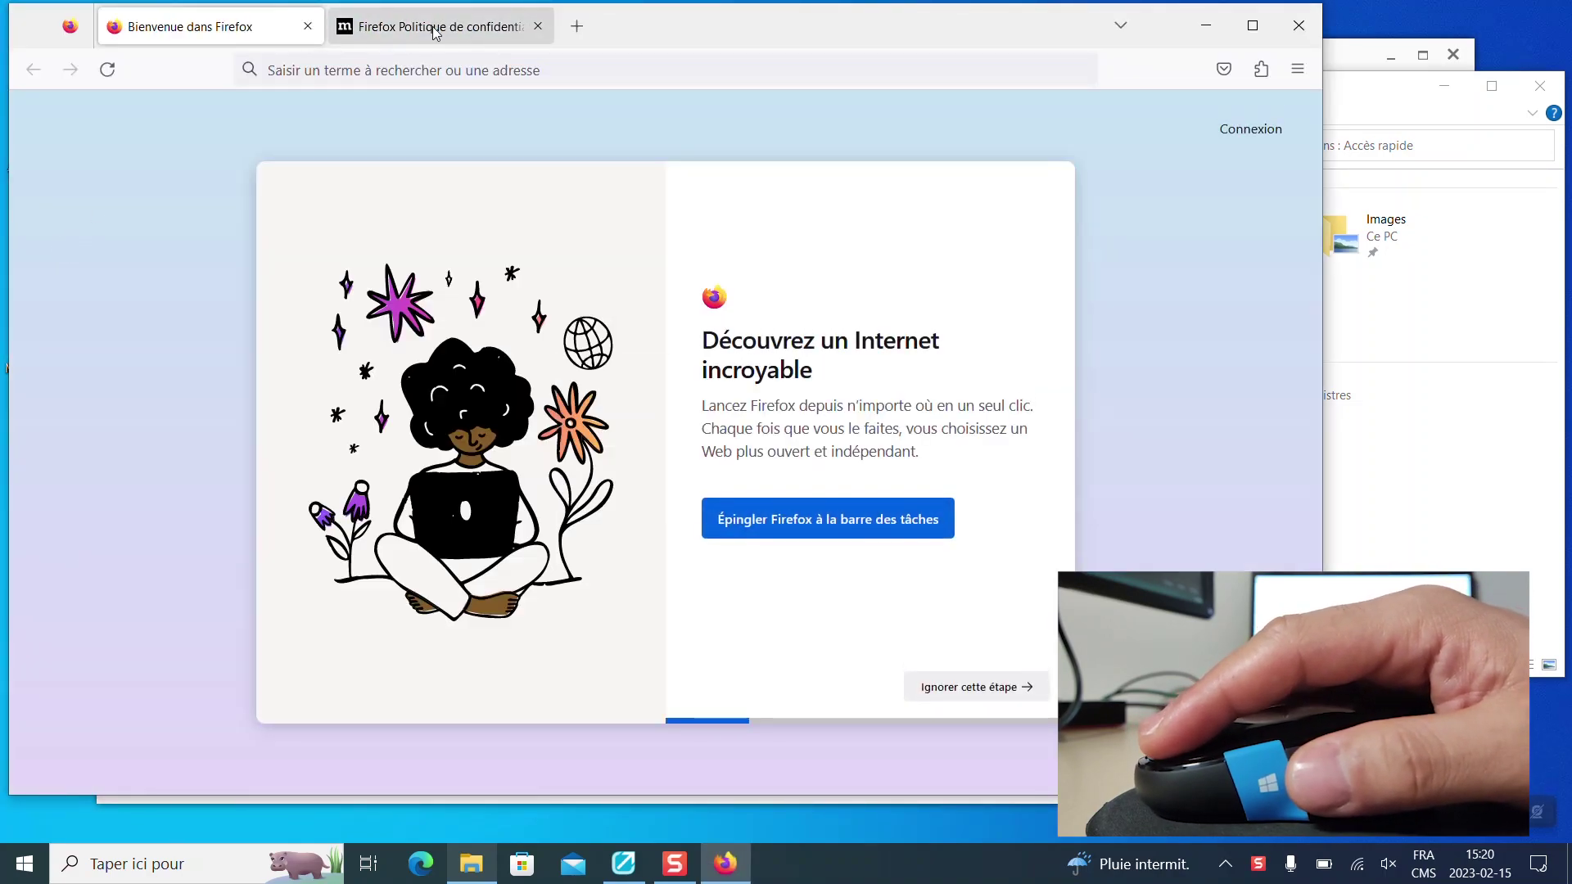
Load the suggested twitter.com site in Firefox and bring the File Explorer window back to the front.
click(401, 69)
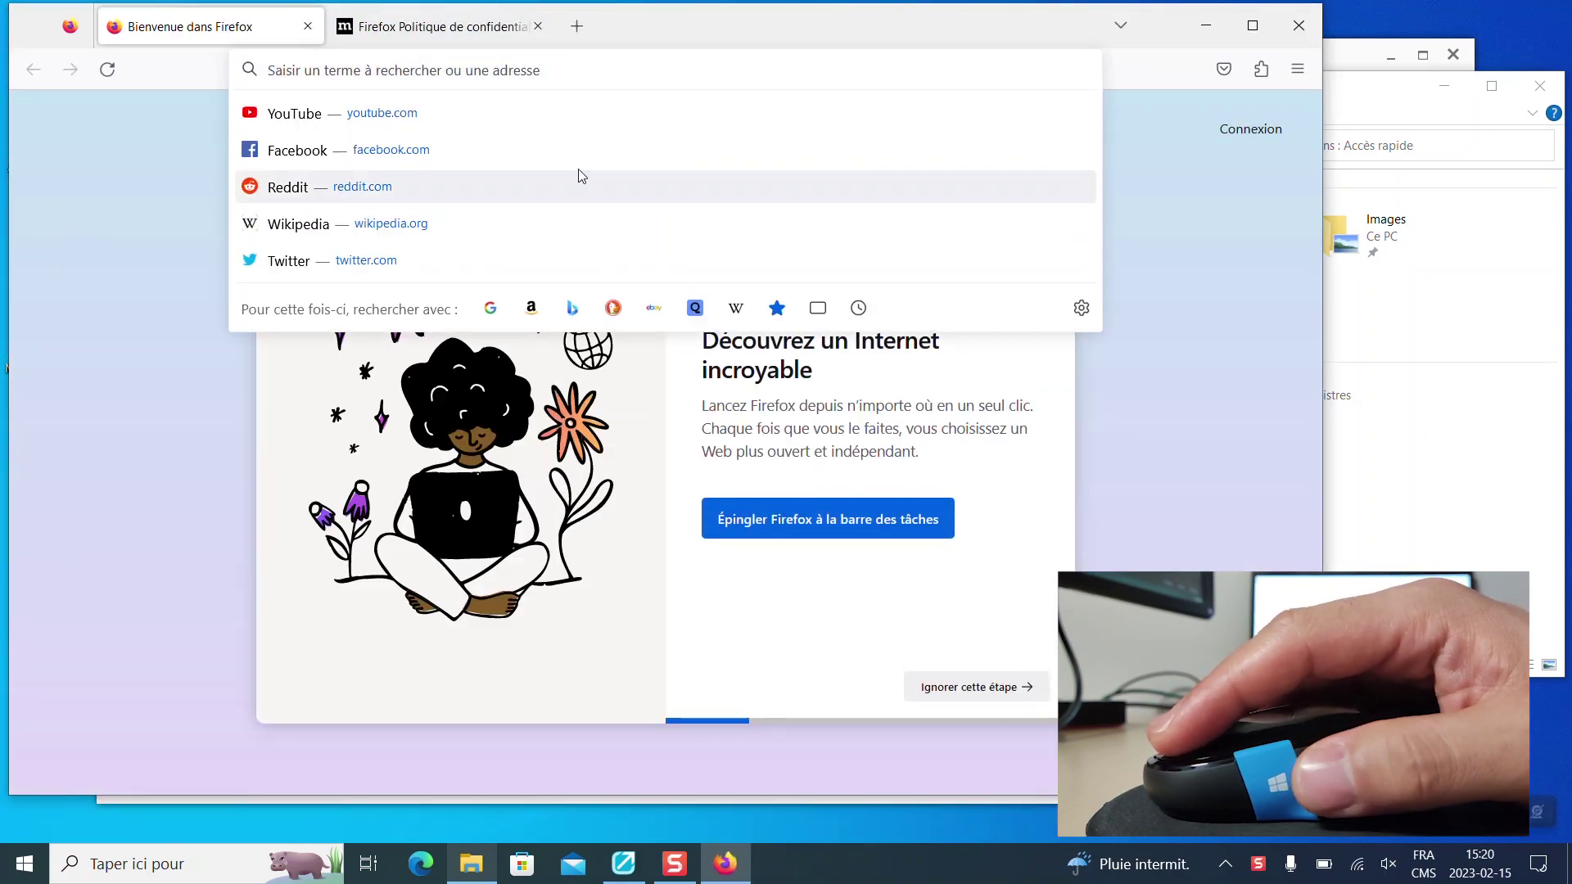
click(460, 260)
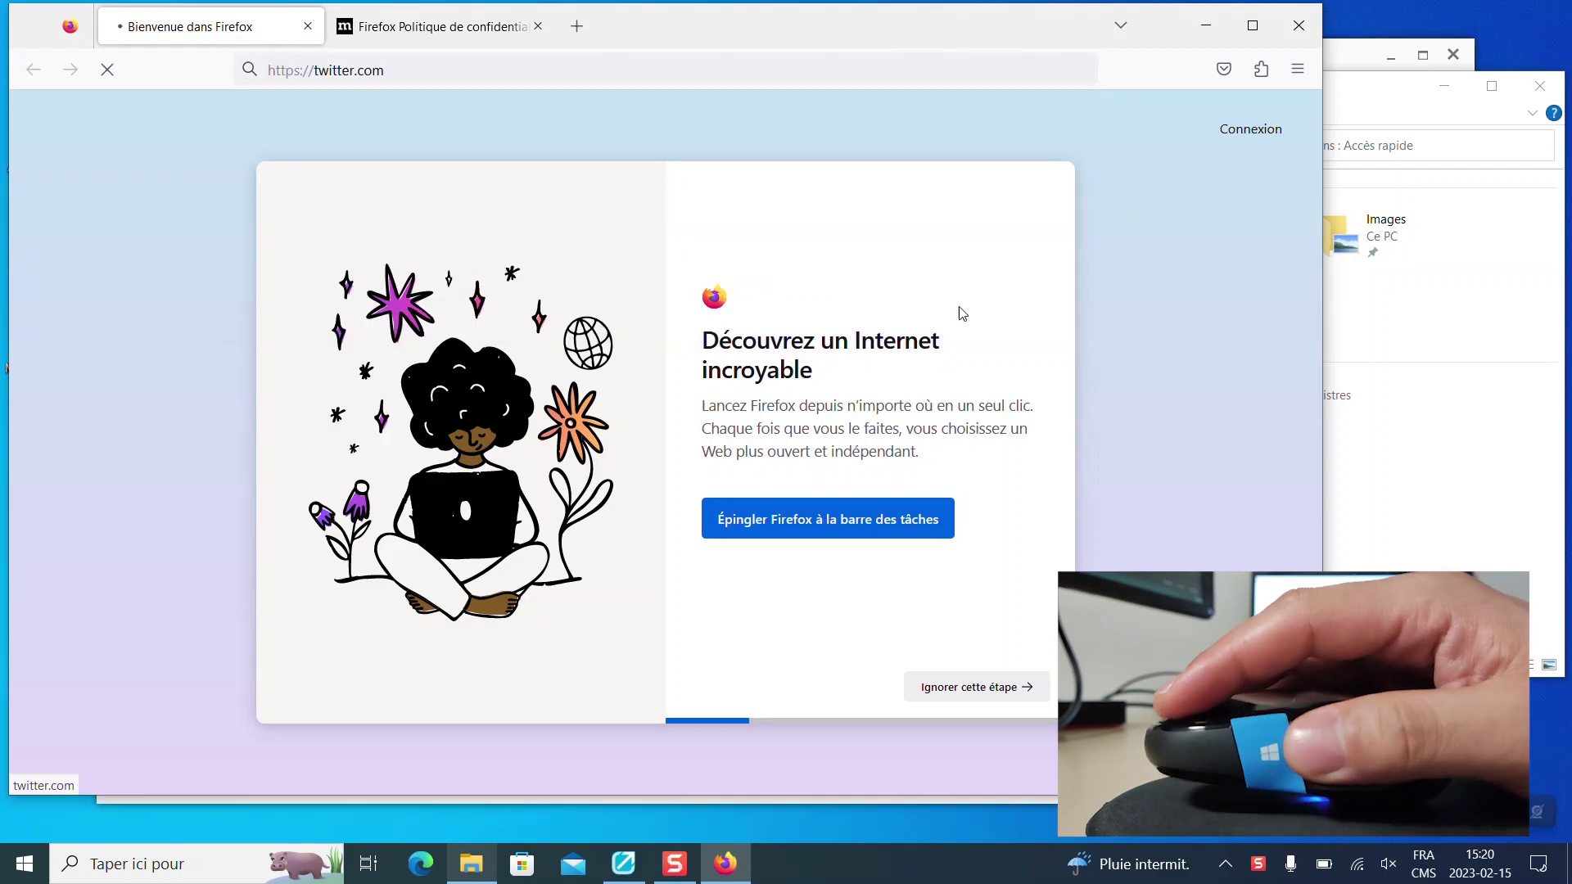
click(1438, 334)
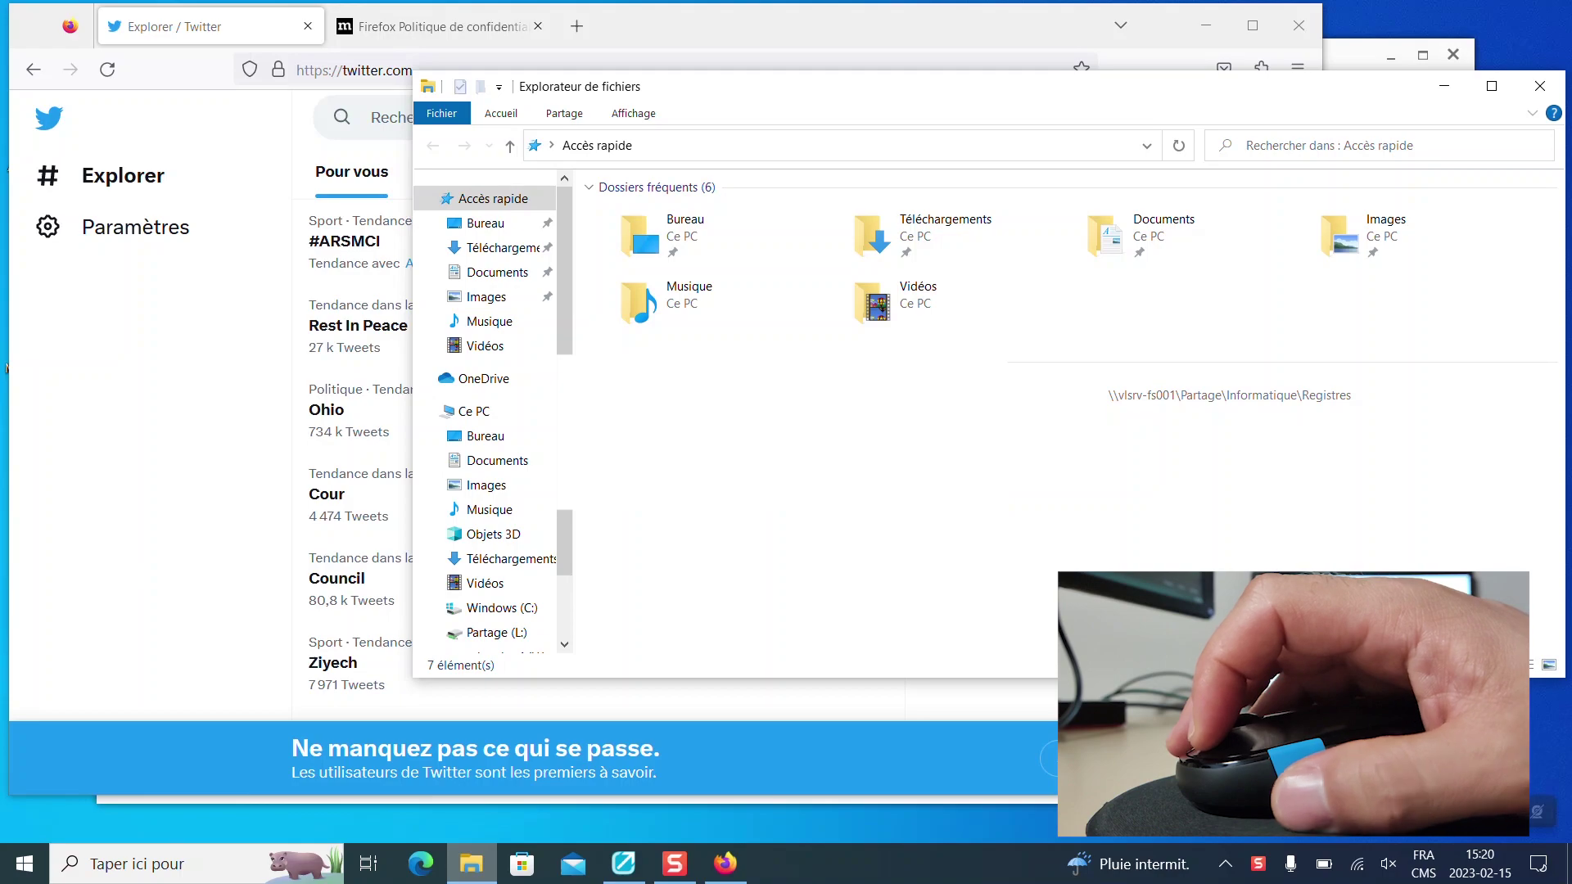
Try the Action Center and Task View commands, and dismiss the "Paramètres de sauvegarde" notification group.
key(super+a)
key(super+Tab)
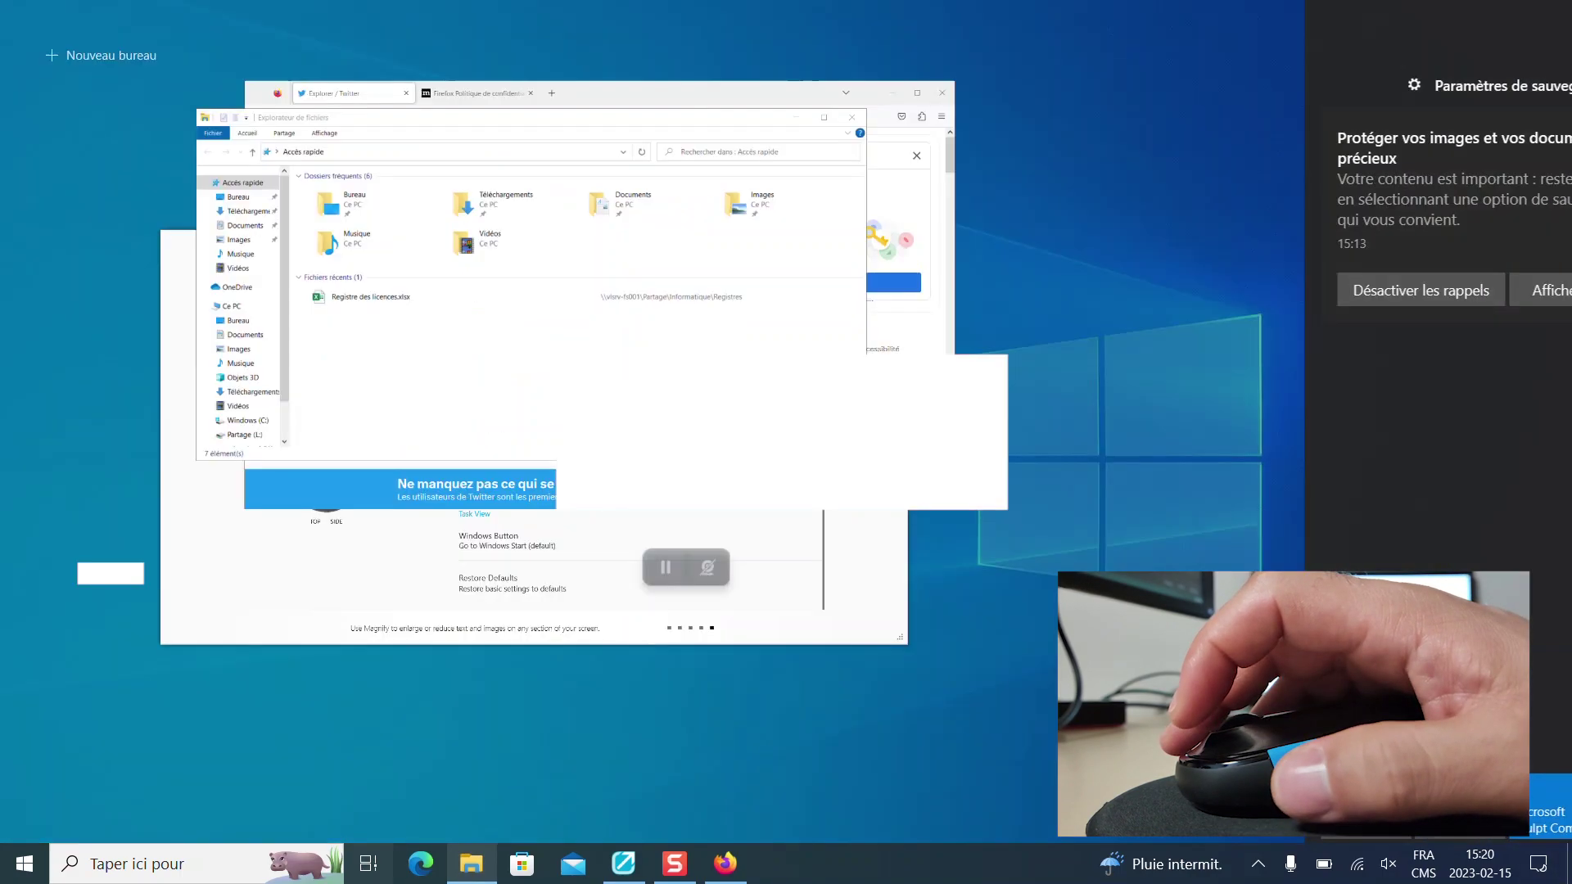
key(super+Tab)
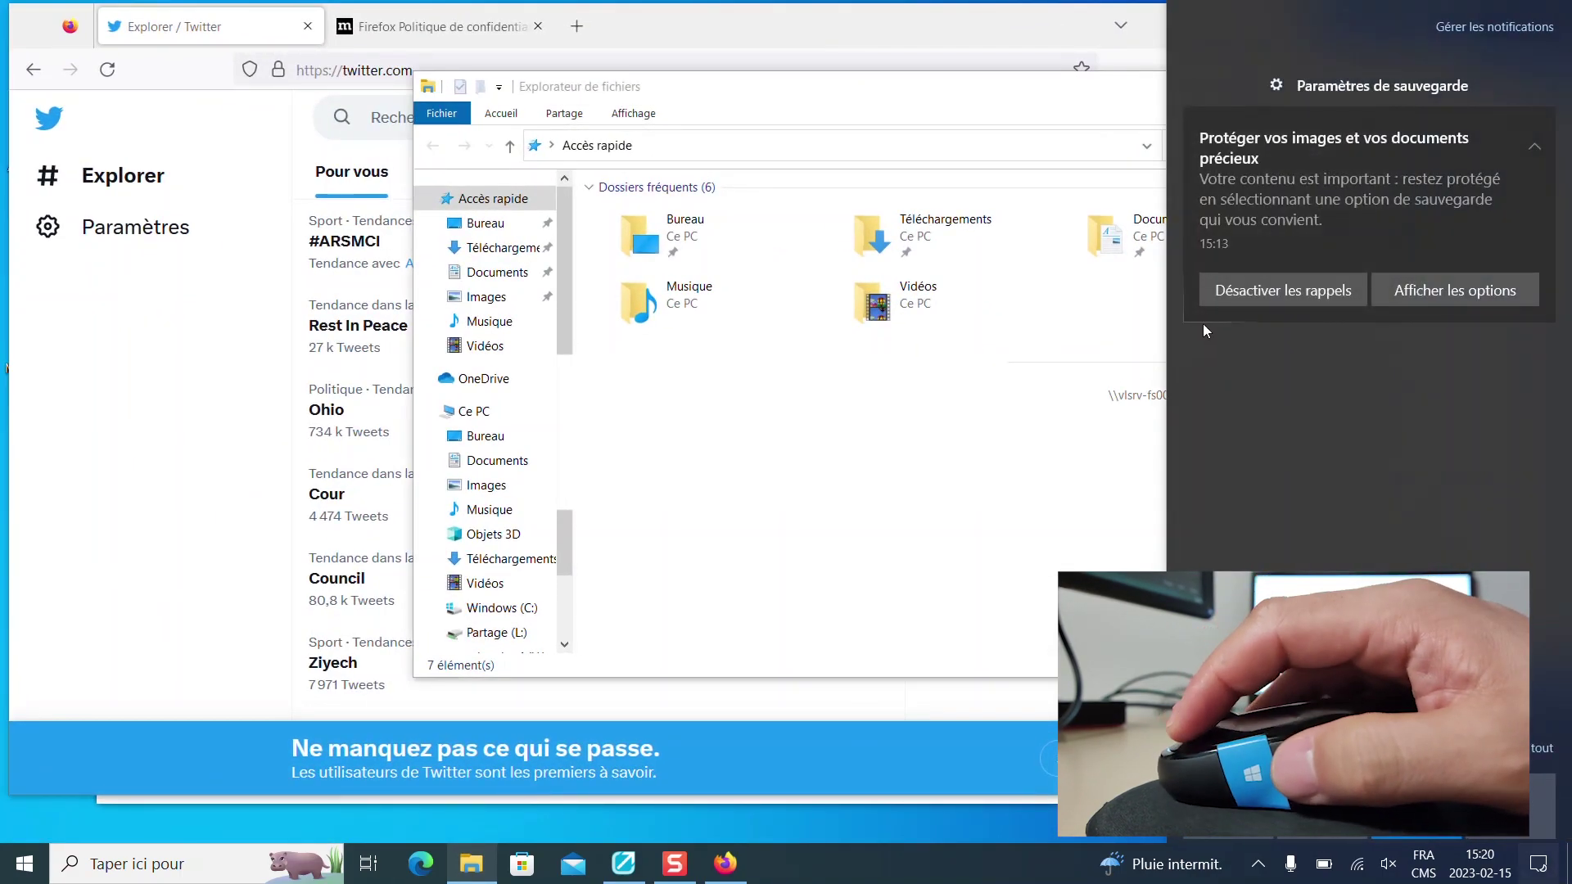
click(1534, 85)
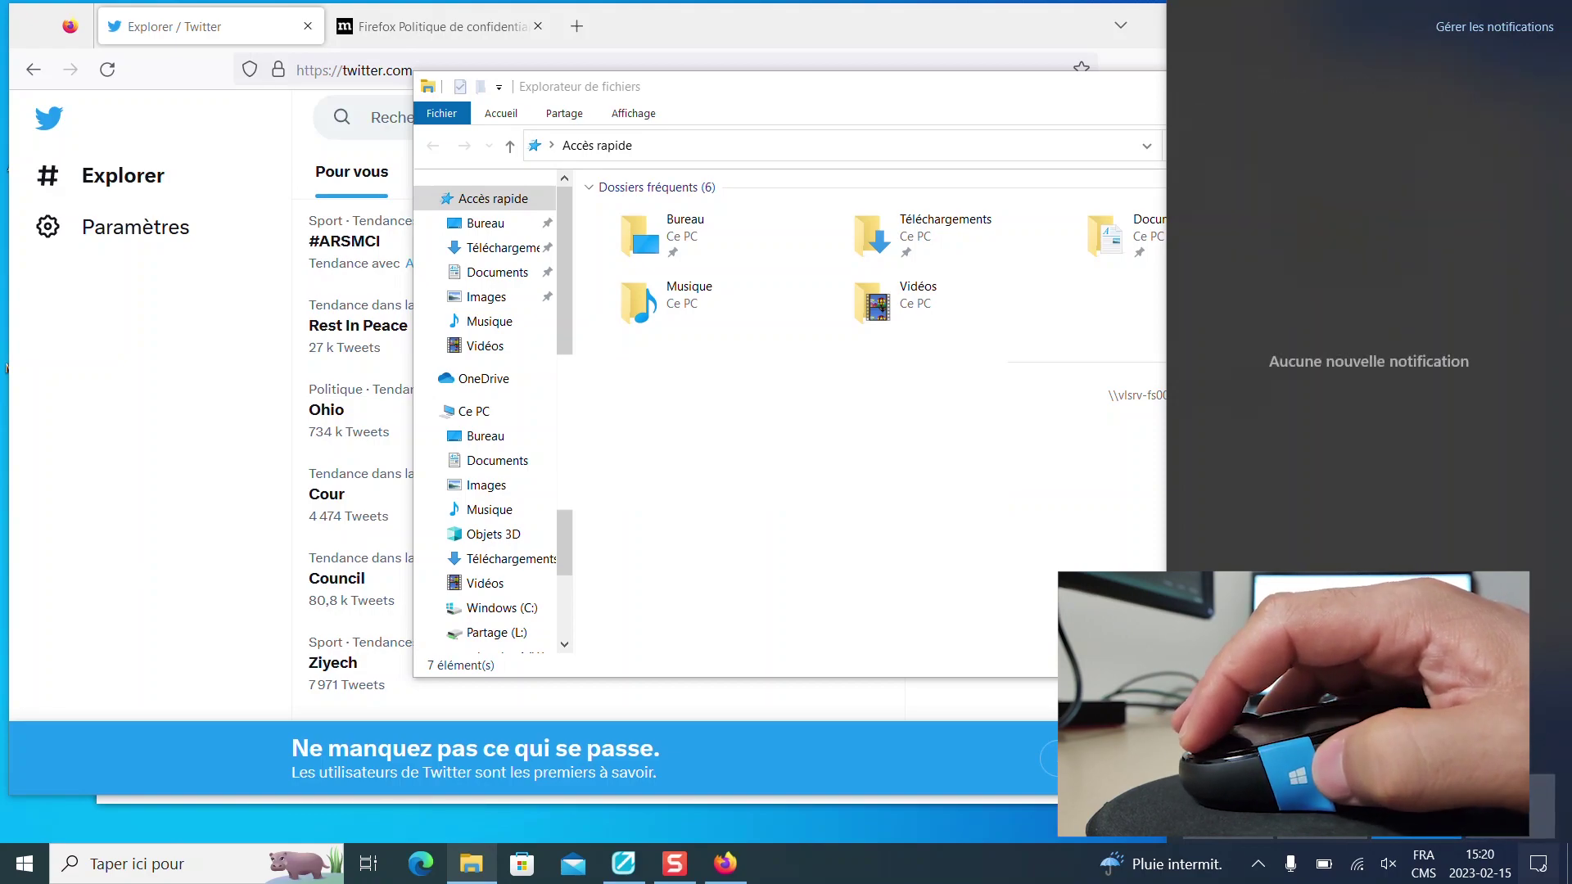
Show and hide the Action Center repeatedly to demonstrate the swipe gesture, leaving it closed.
key(super+Tab)
key(super+Tab)
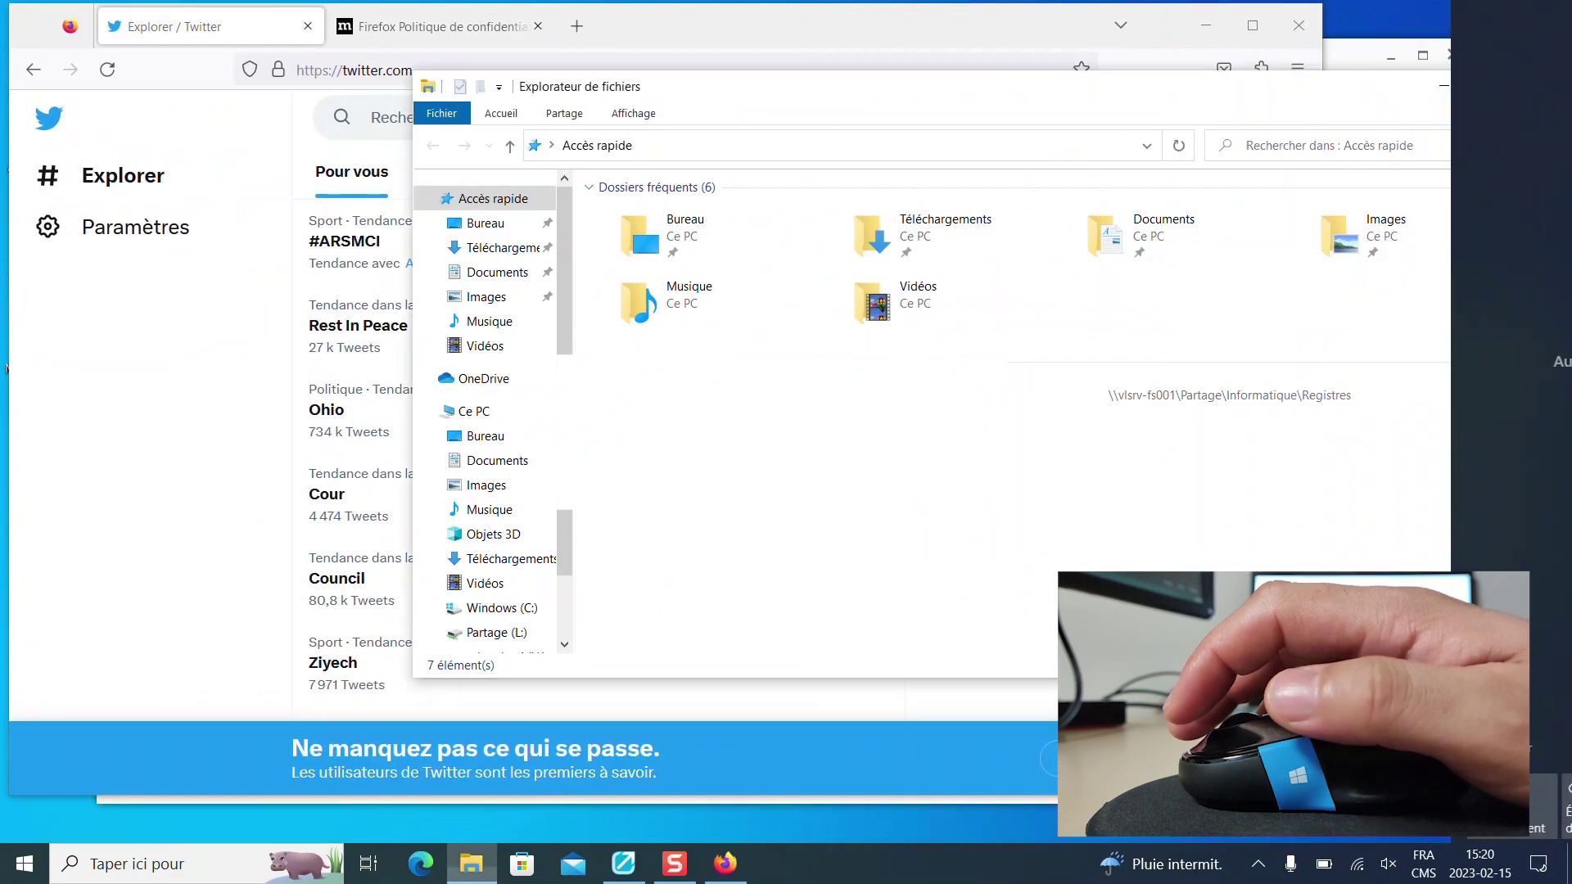
key(super+a)
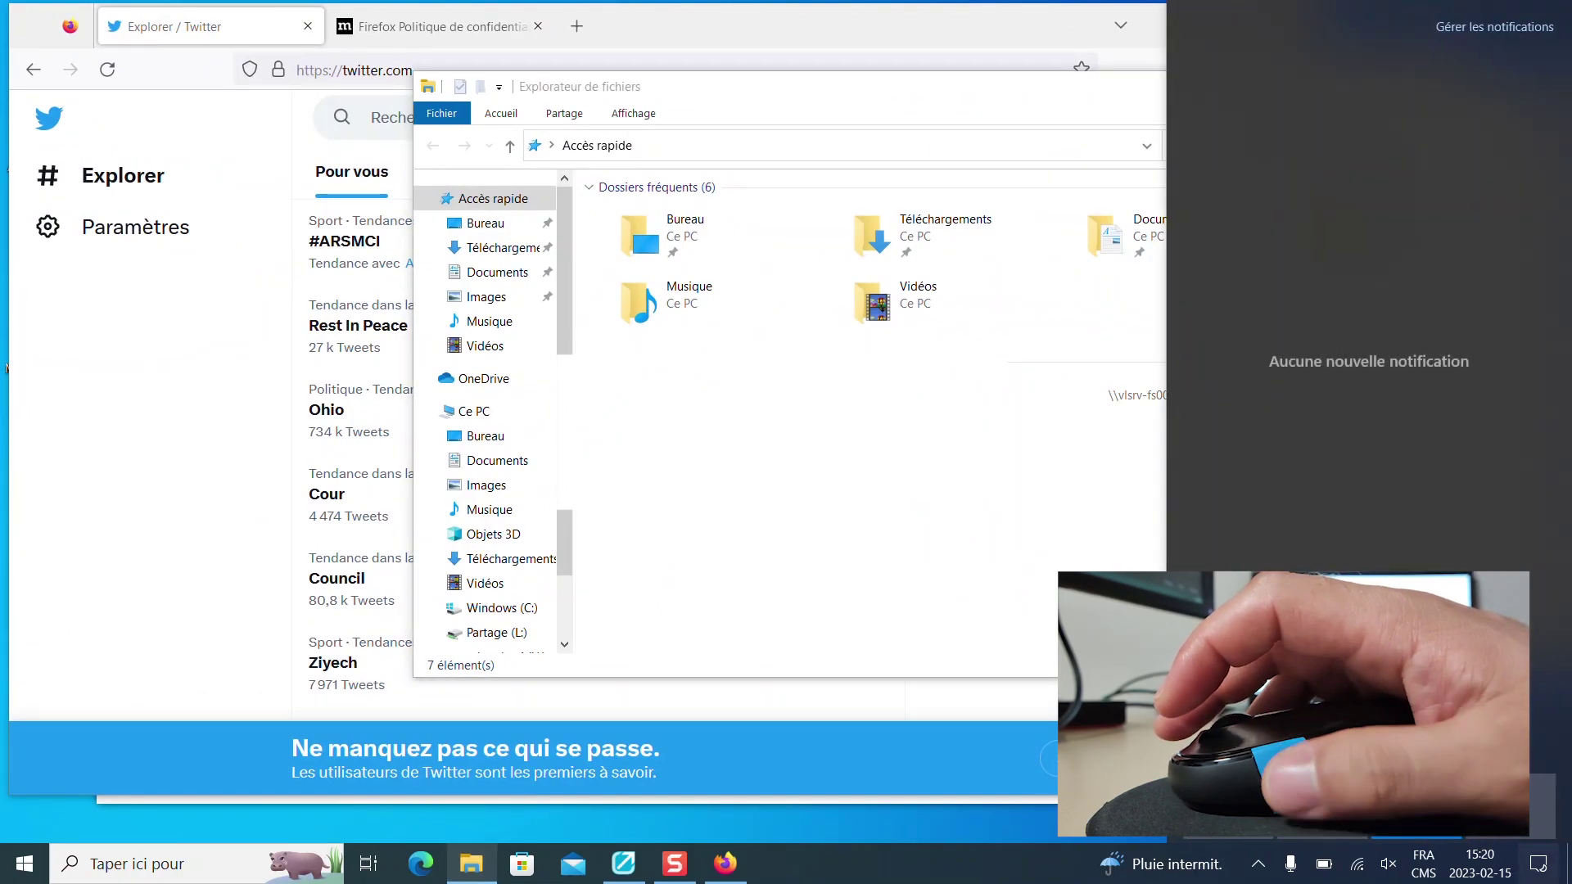
key(super+a)
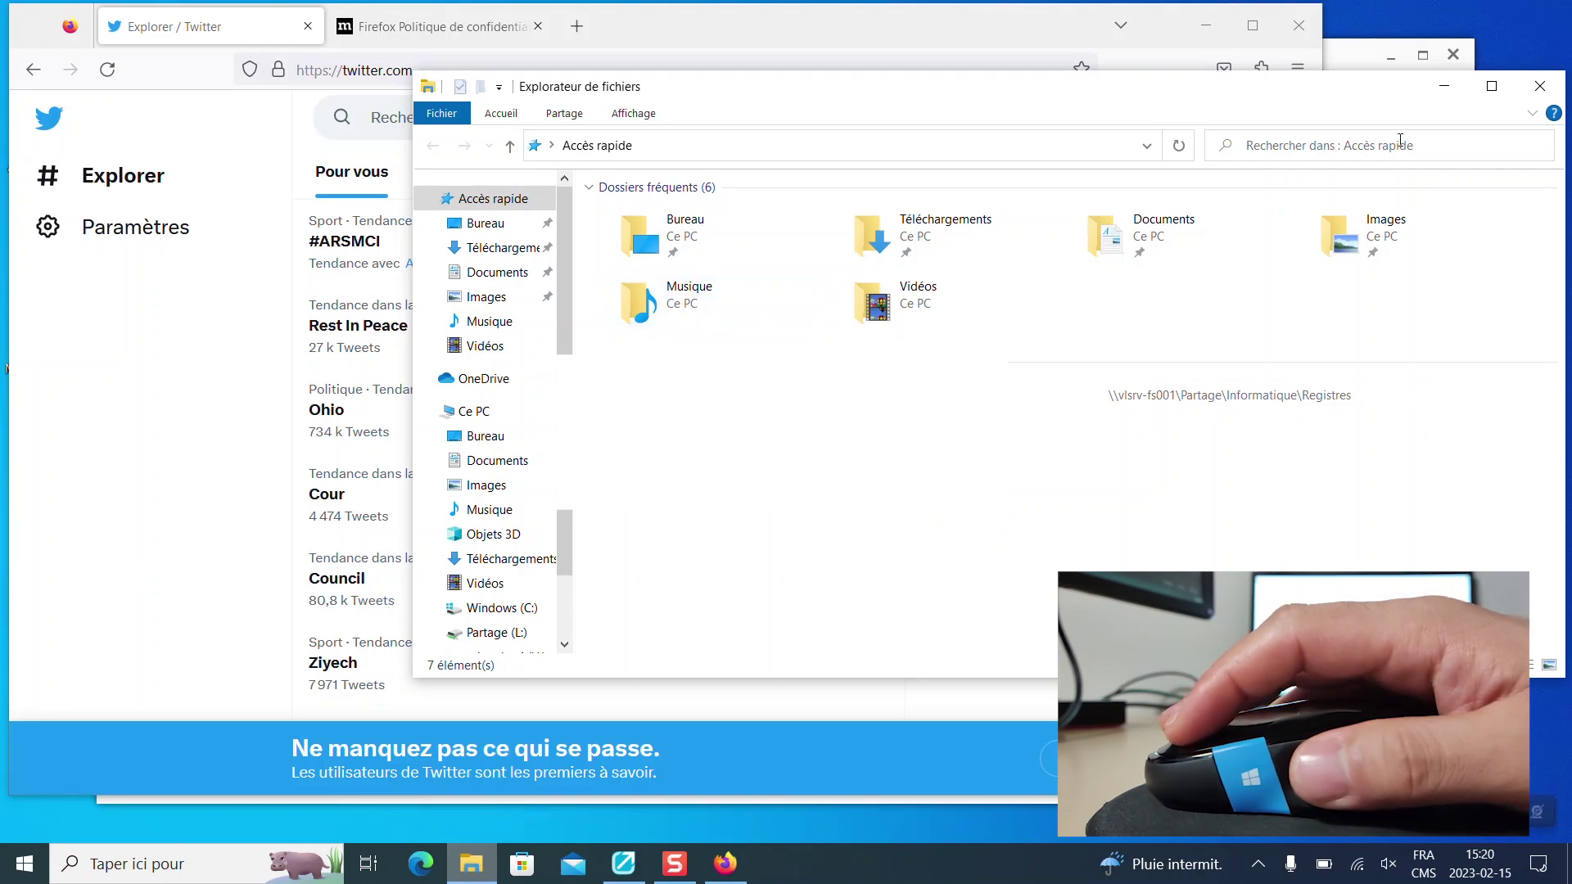
Minimize File Explorer and bring the mouse settings window to the front.
click(1441, 90)
click(1369, 246)
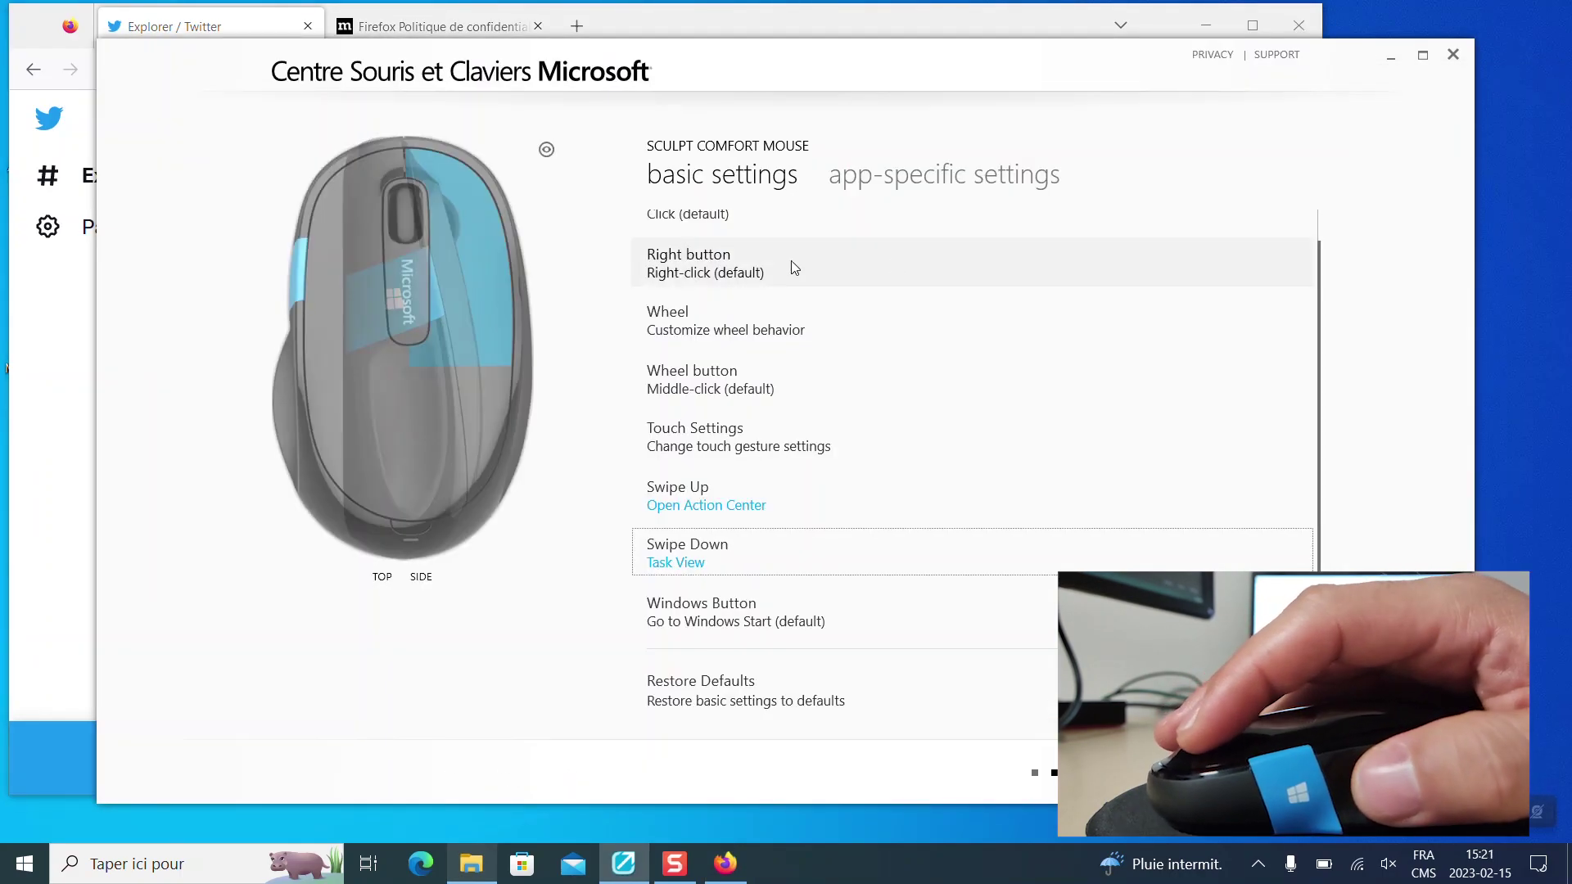
Open Task View and look through the activity timeline beneath the open windows.
key(super+Tab)
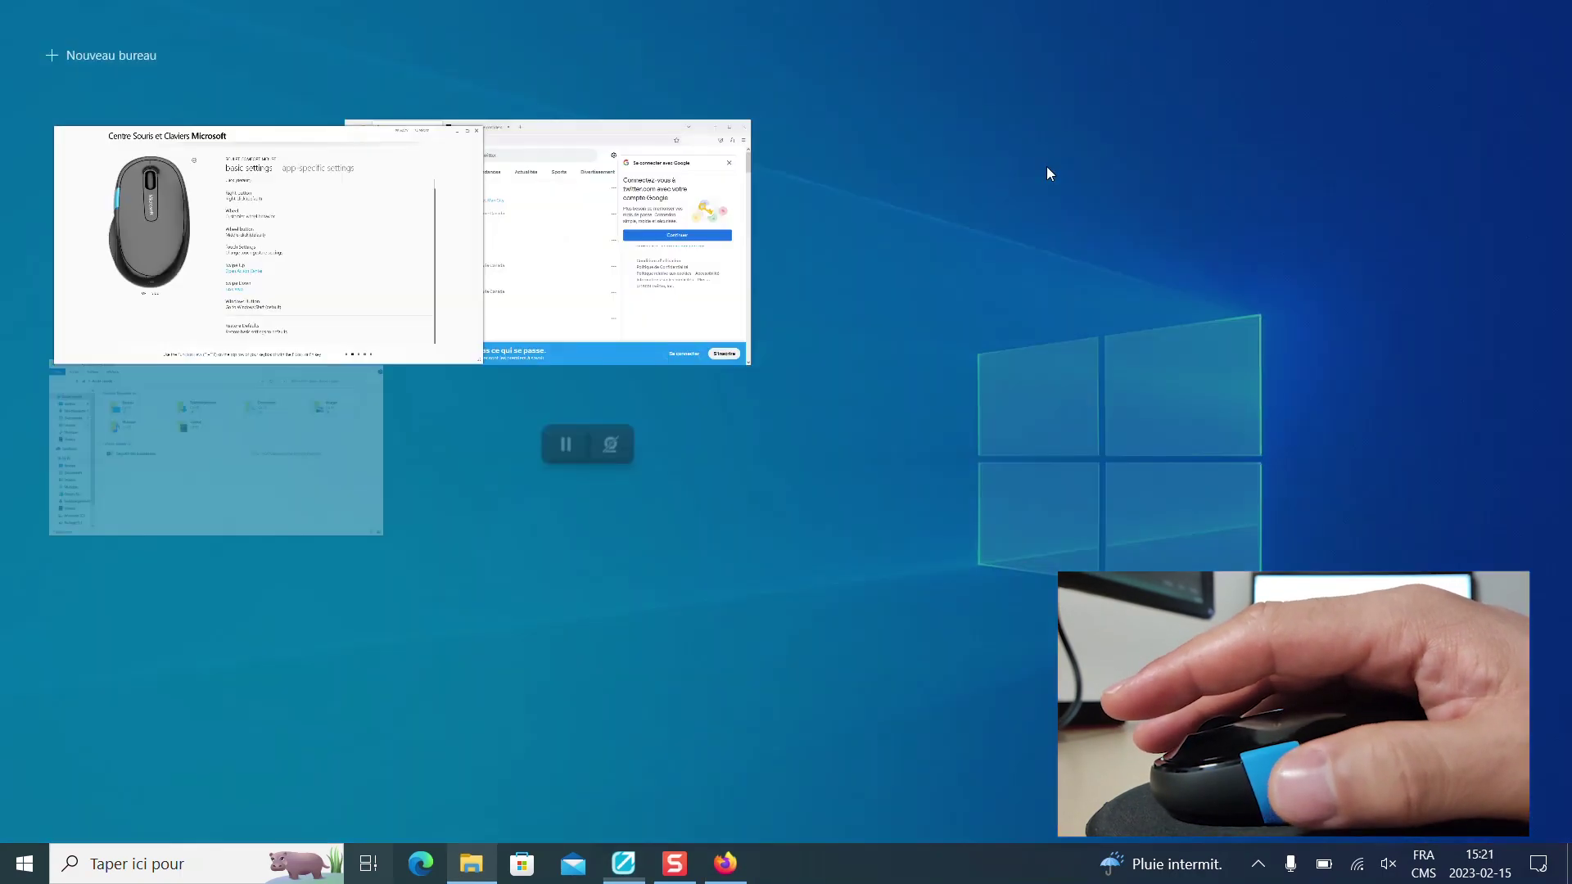
scroll(886, 298, down, 5)
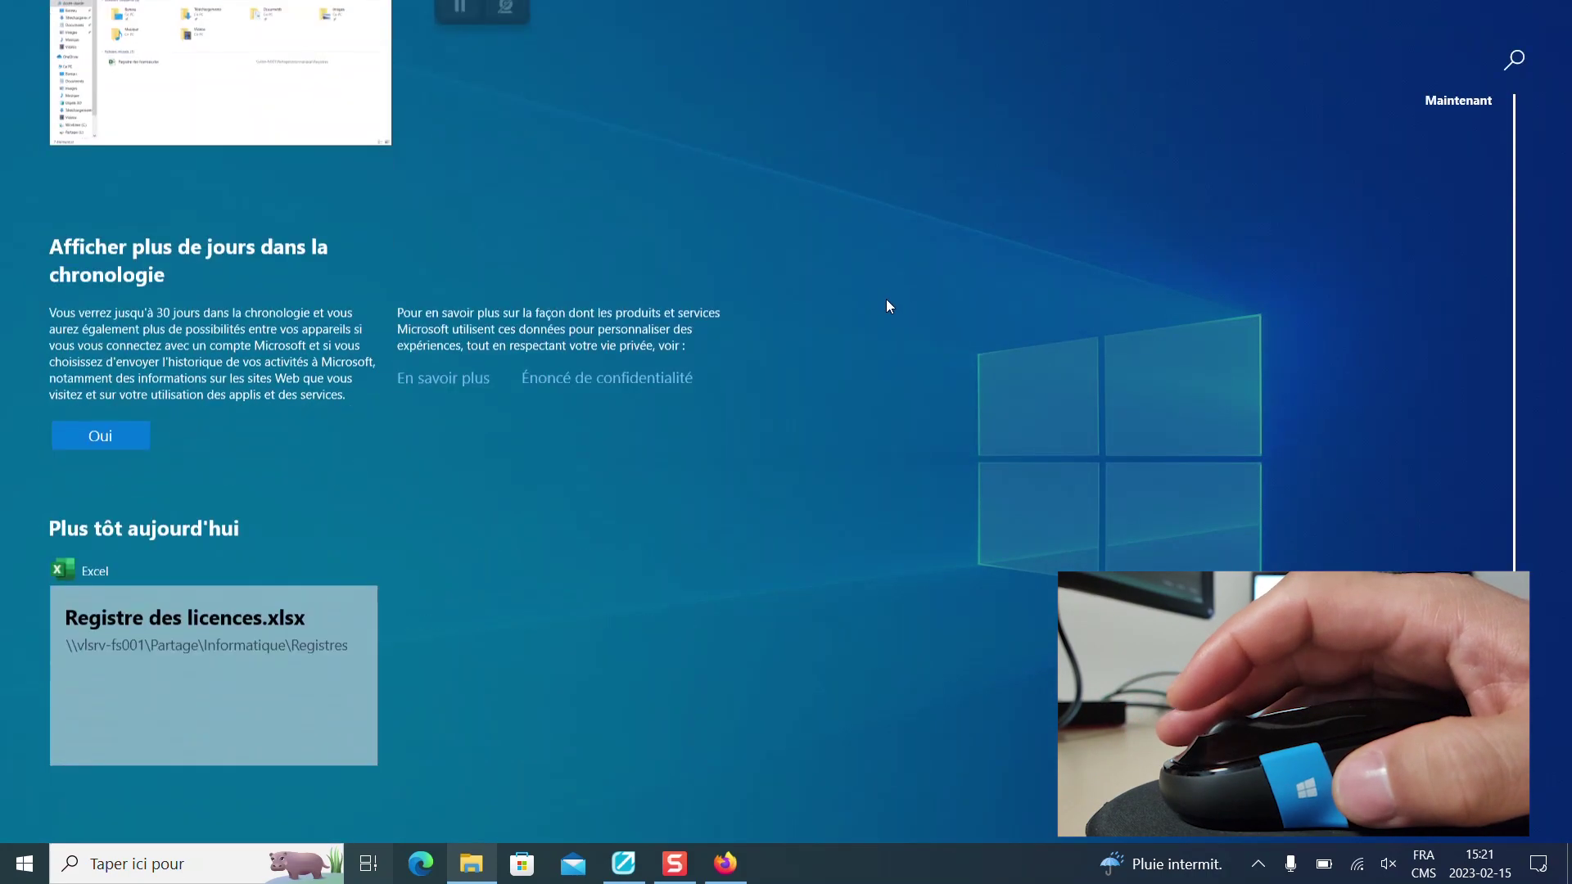
scroll(886, 298, up, 5)
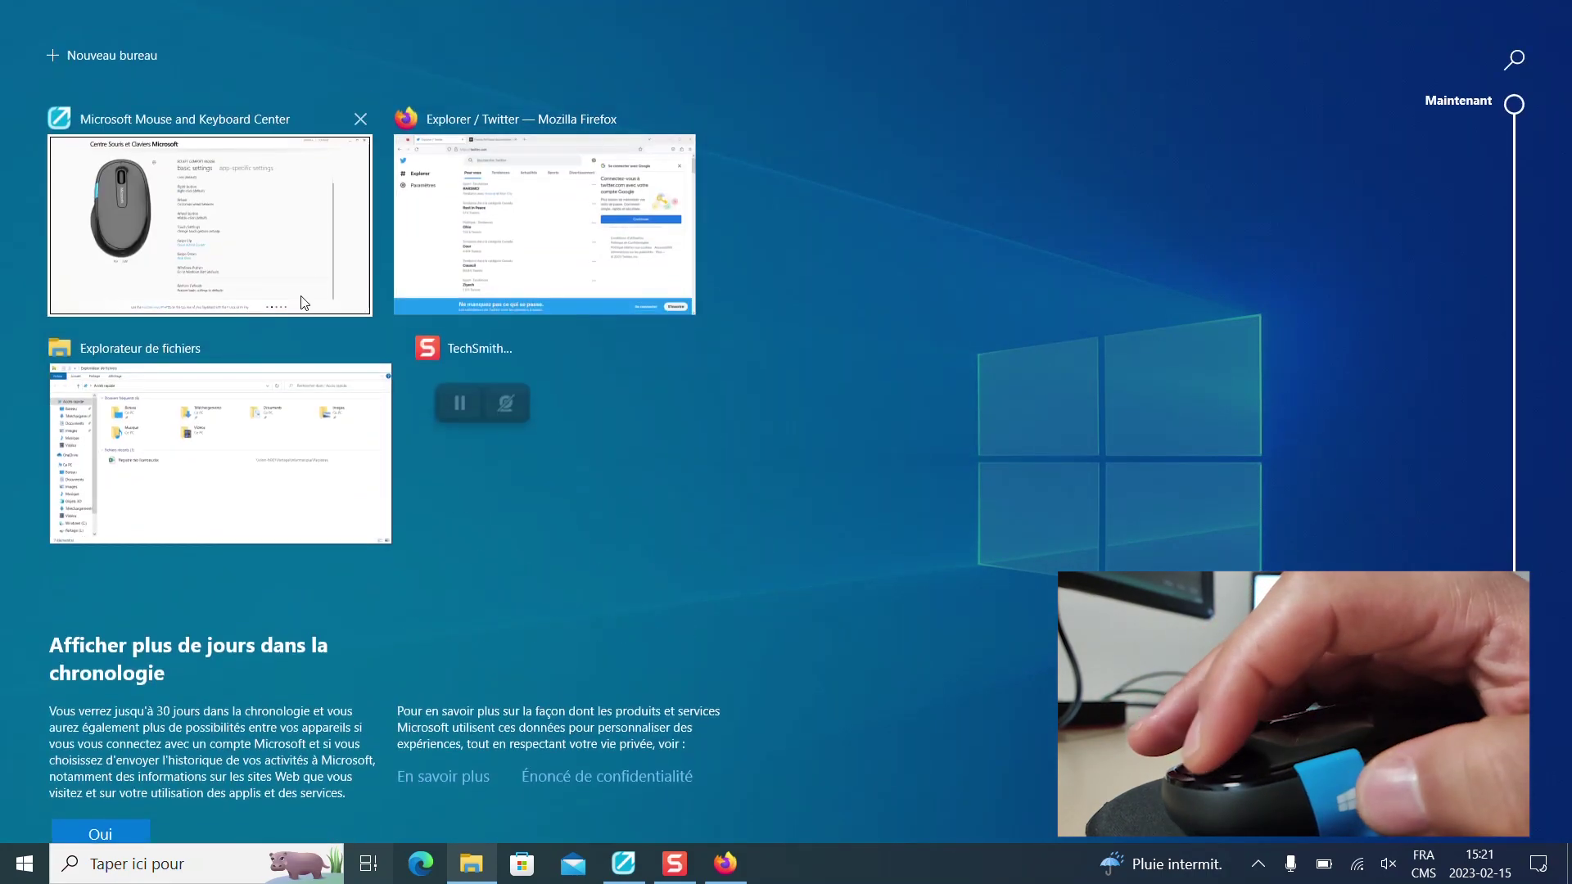
Use Task View repeatedly to bring File Explorer, the mouse settings and Firefox forward in turn, ending on the Firefox window.
click(189, 449)
key(super+Tab)
click(454, 254)
key(super+Tab)
click(268, 238)
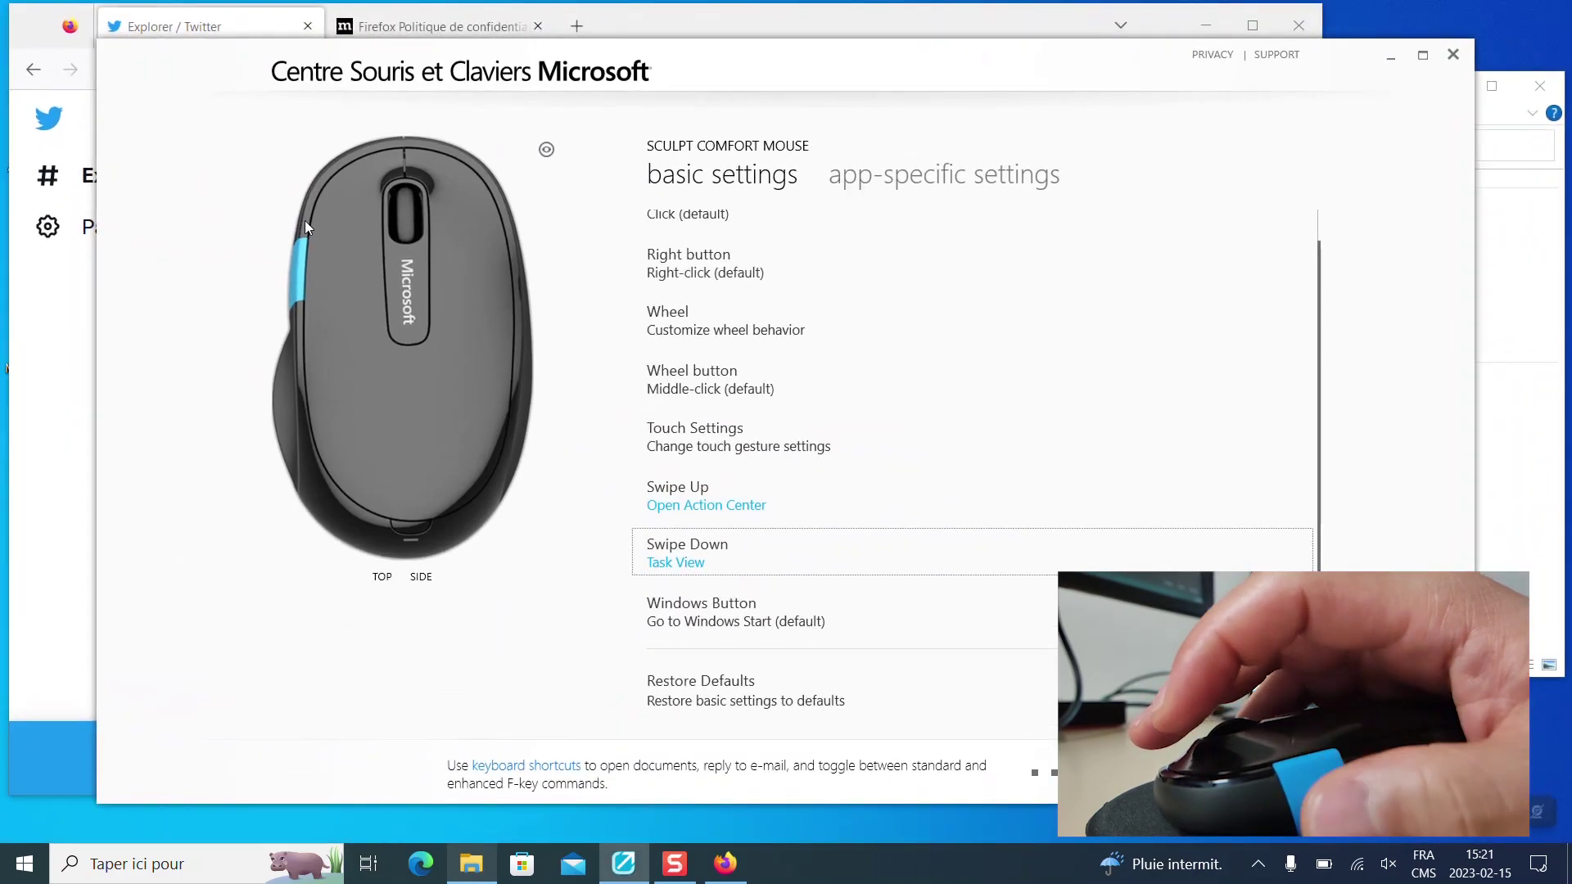
key(super+Tab)
click(521, 270)
key(super+Tab)
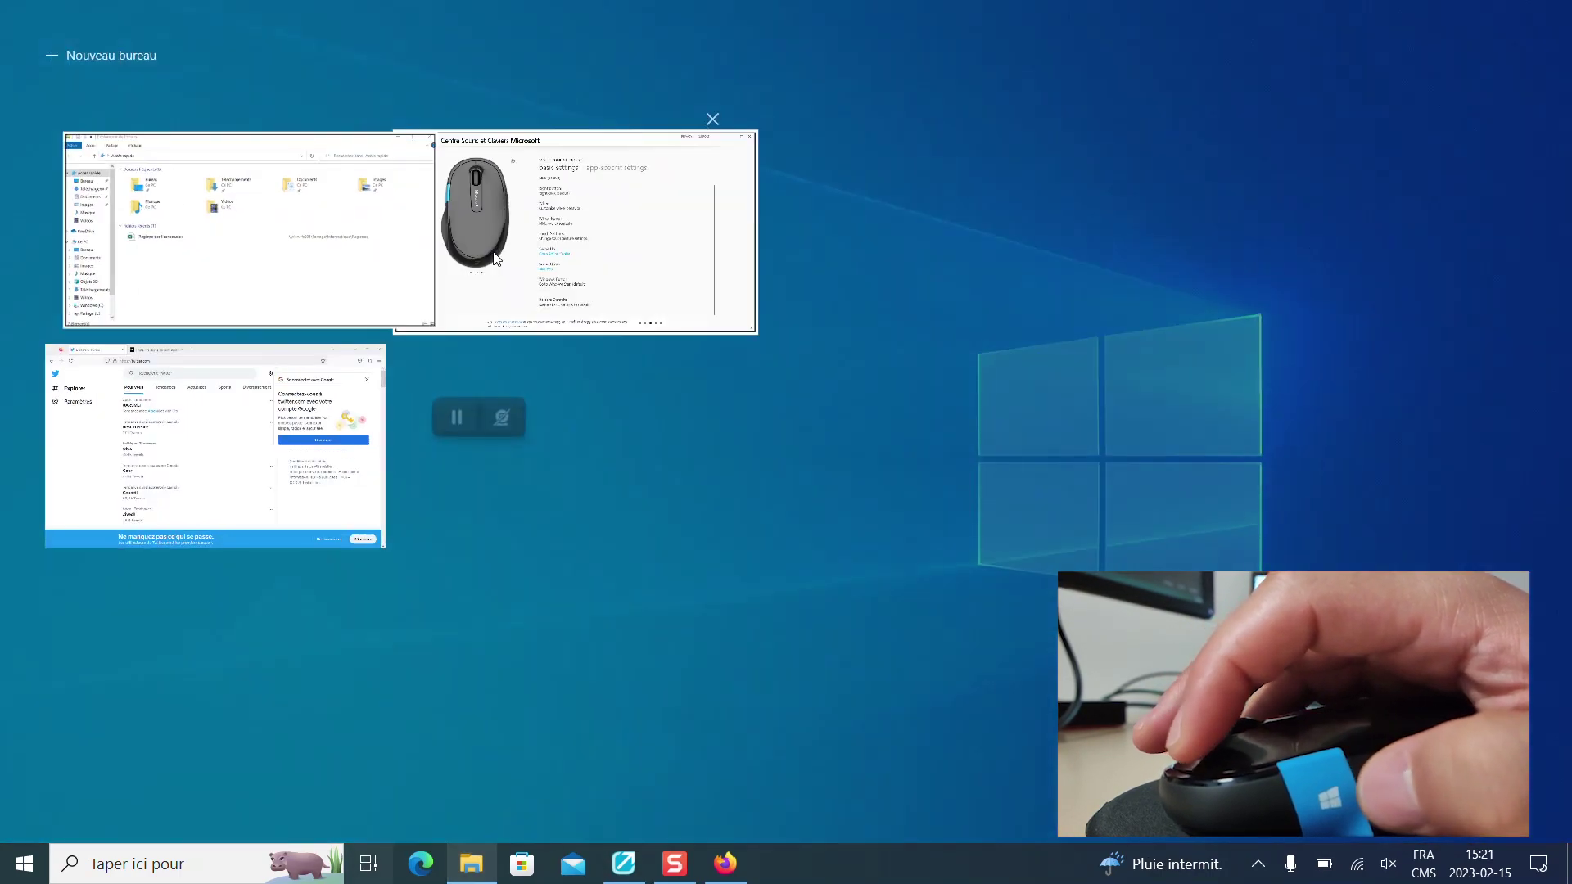
click(303, 399)
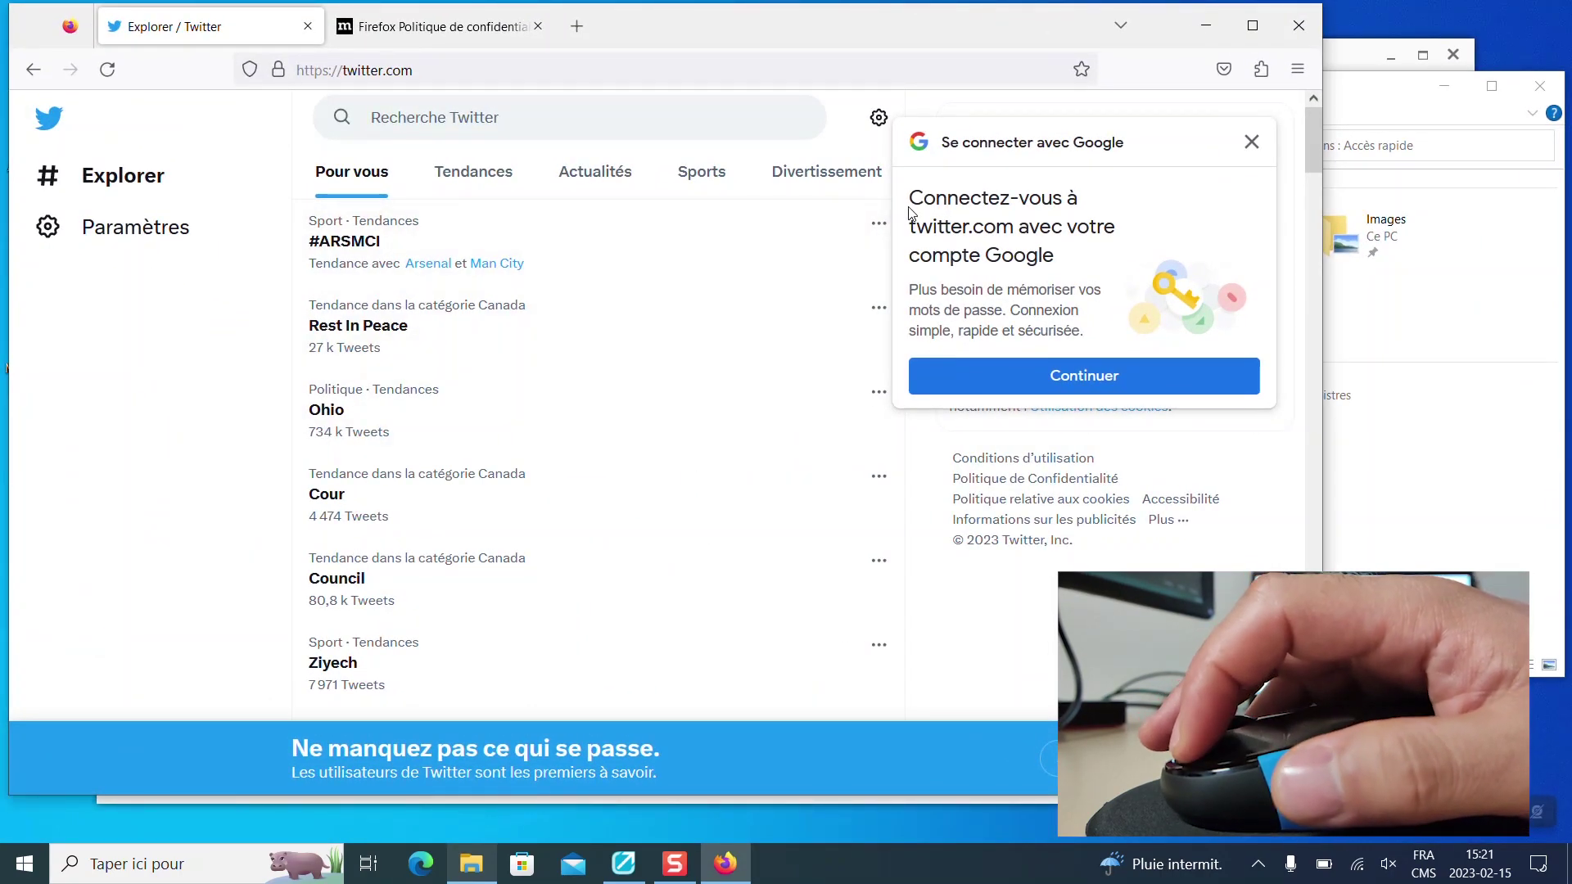
Show and hide the Start menu repeatedly over the Twitter page, leaving it closed.
key(super)
key(super)
key(super)
key(super)
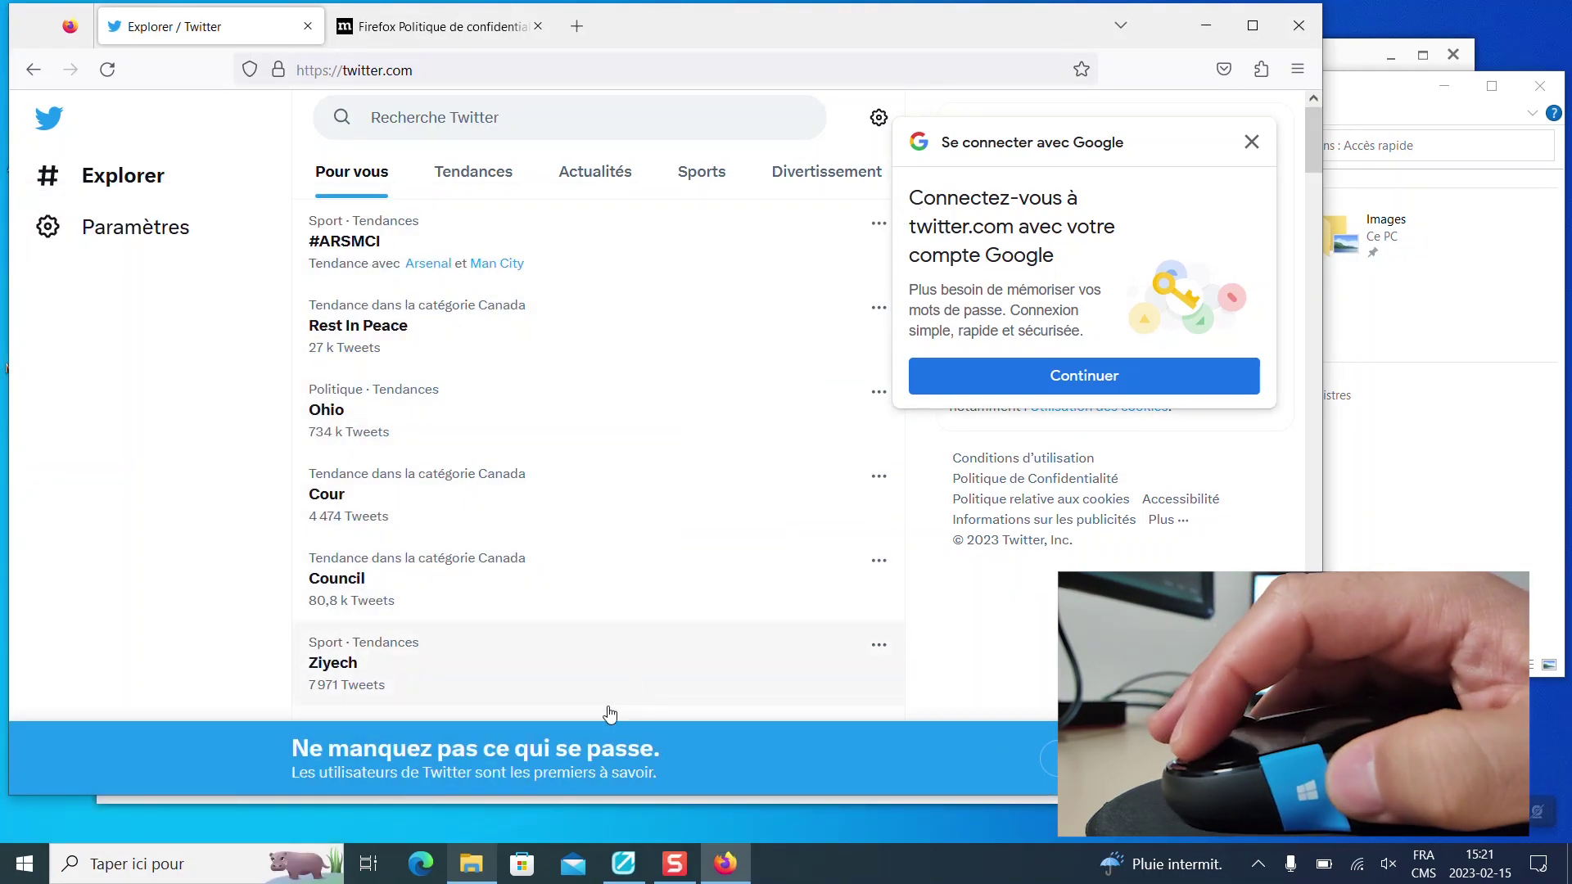
Bring File Explorer to the front, maximize it, and open the Windows (C:) drive.
click(462, 867)
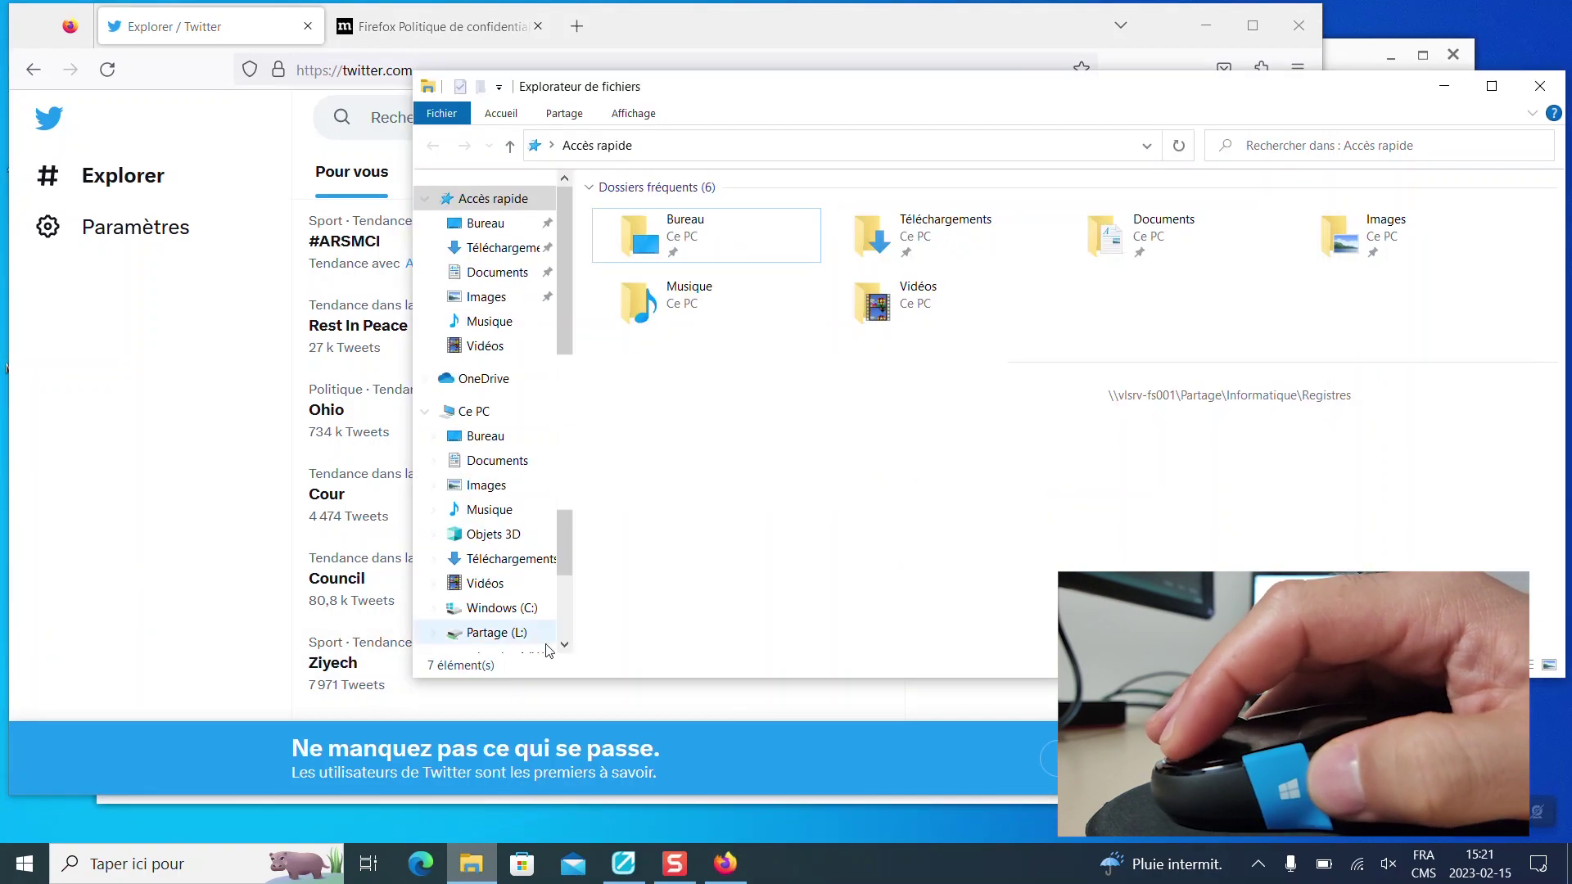
double_click(1020, 92)
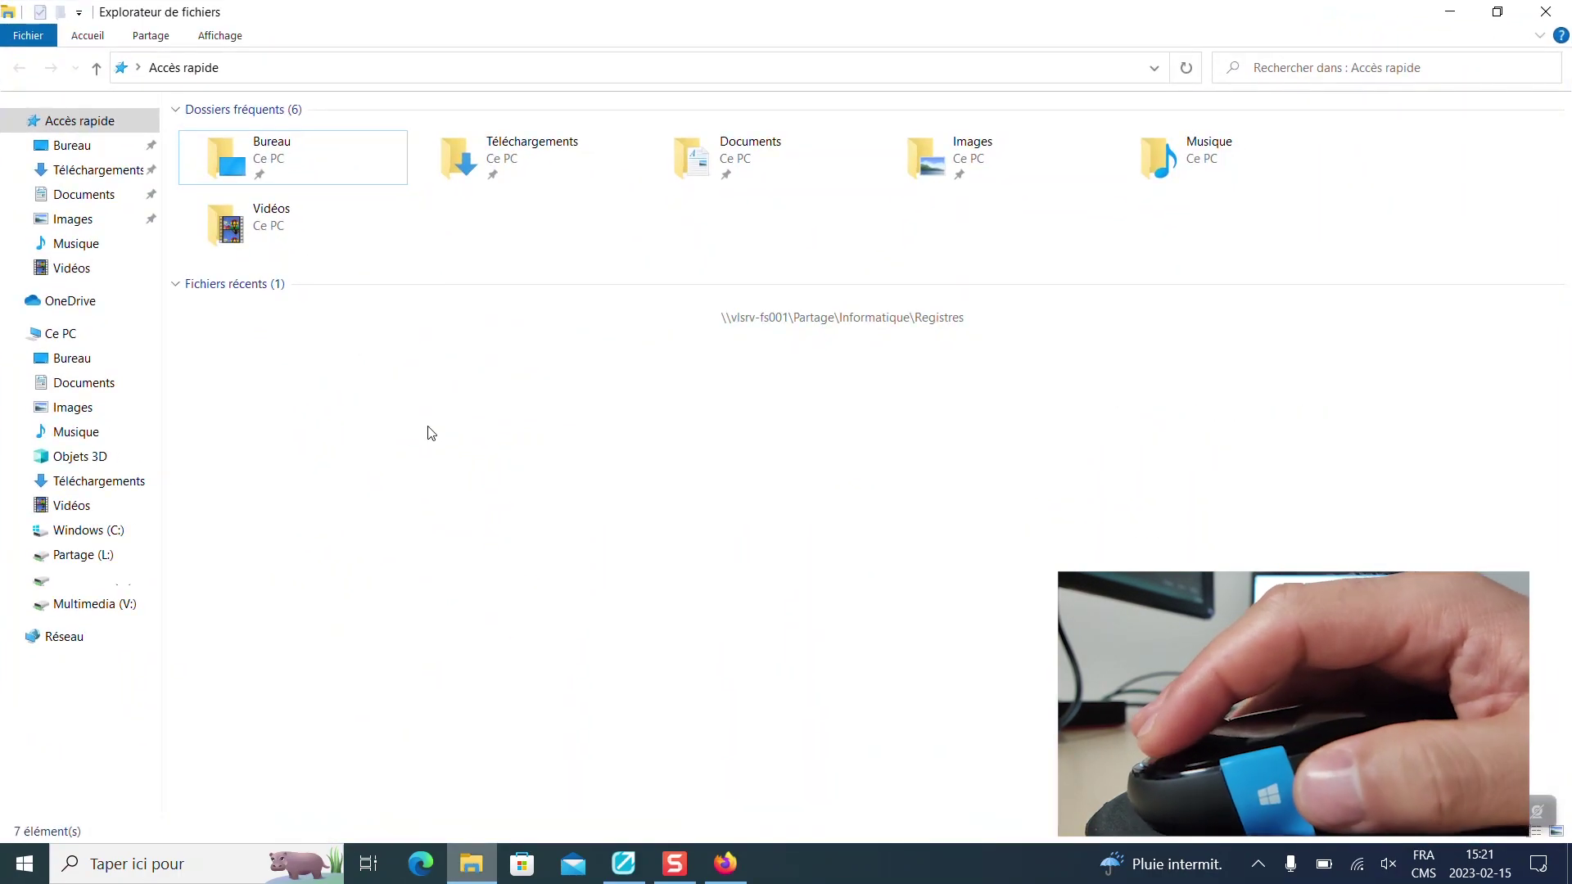
click(86, 554)
click(77, 531)
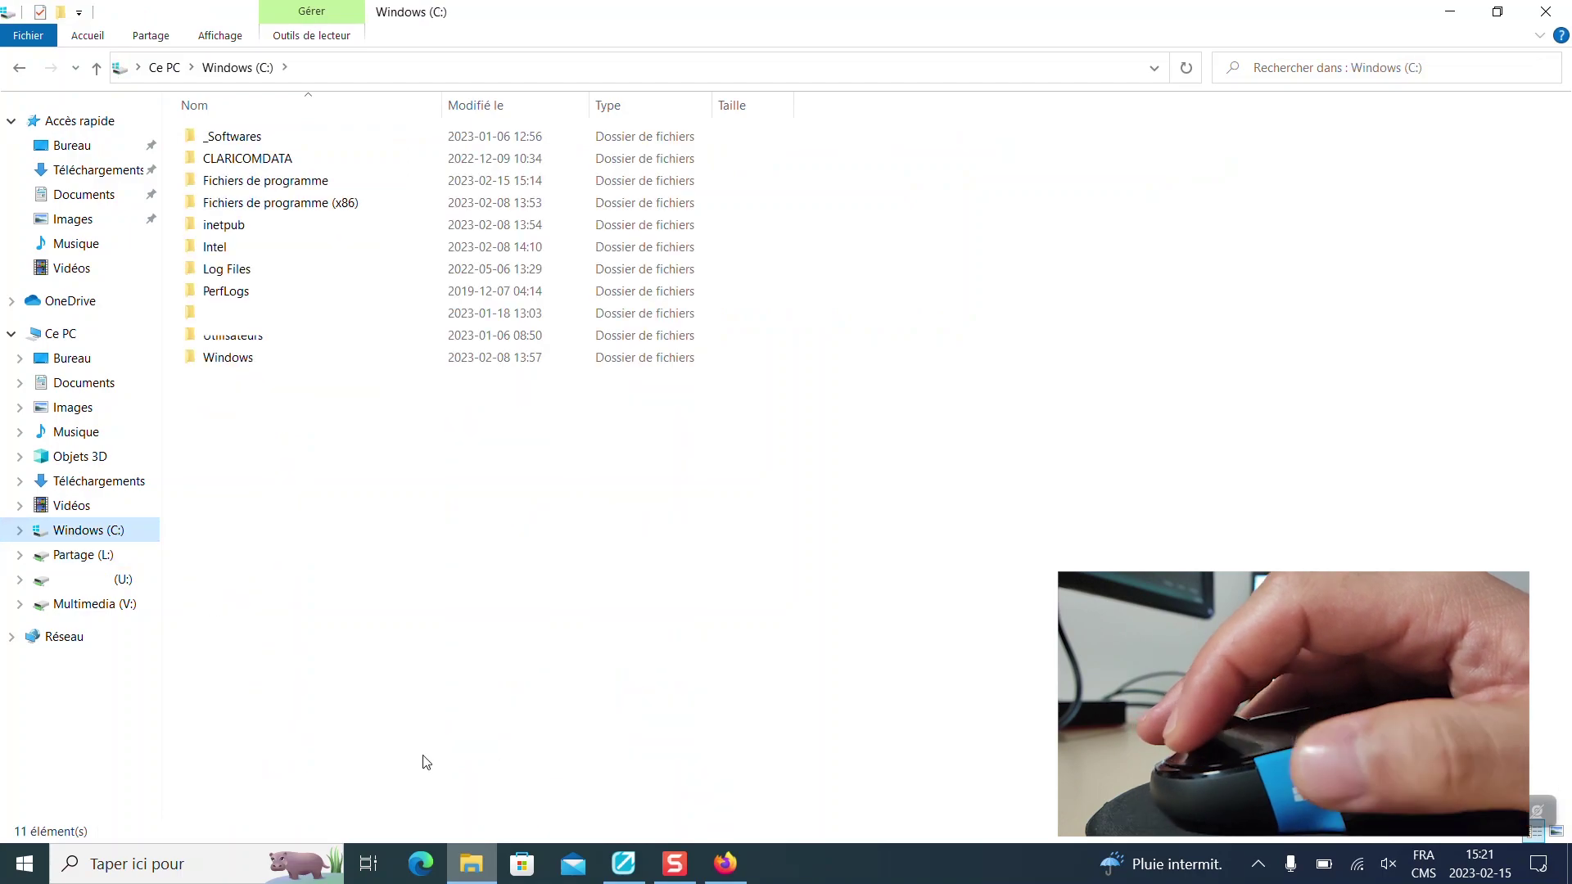
Try Task View and the Action Center over the maximized File Explorer window, leaving the Action Center closed.
key(super+Tab)
key(super+Tab)
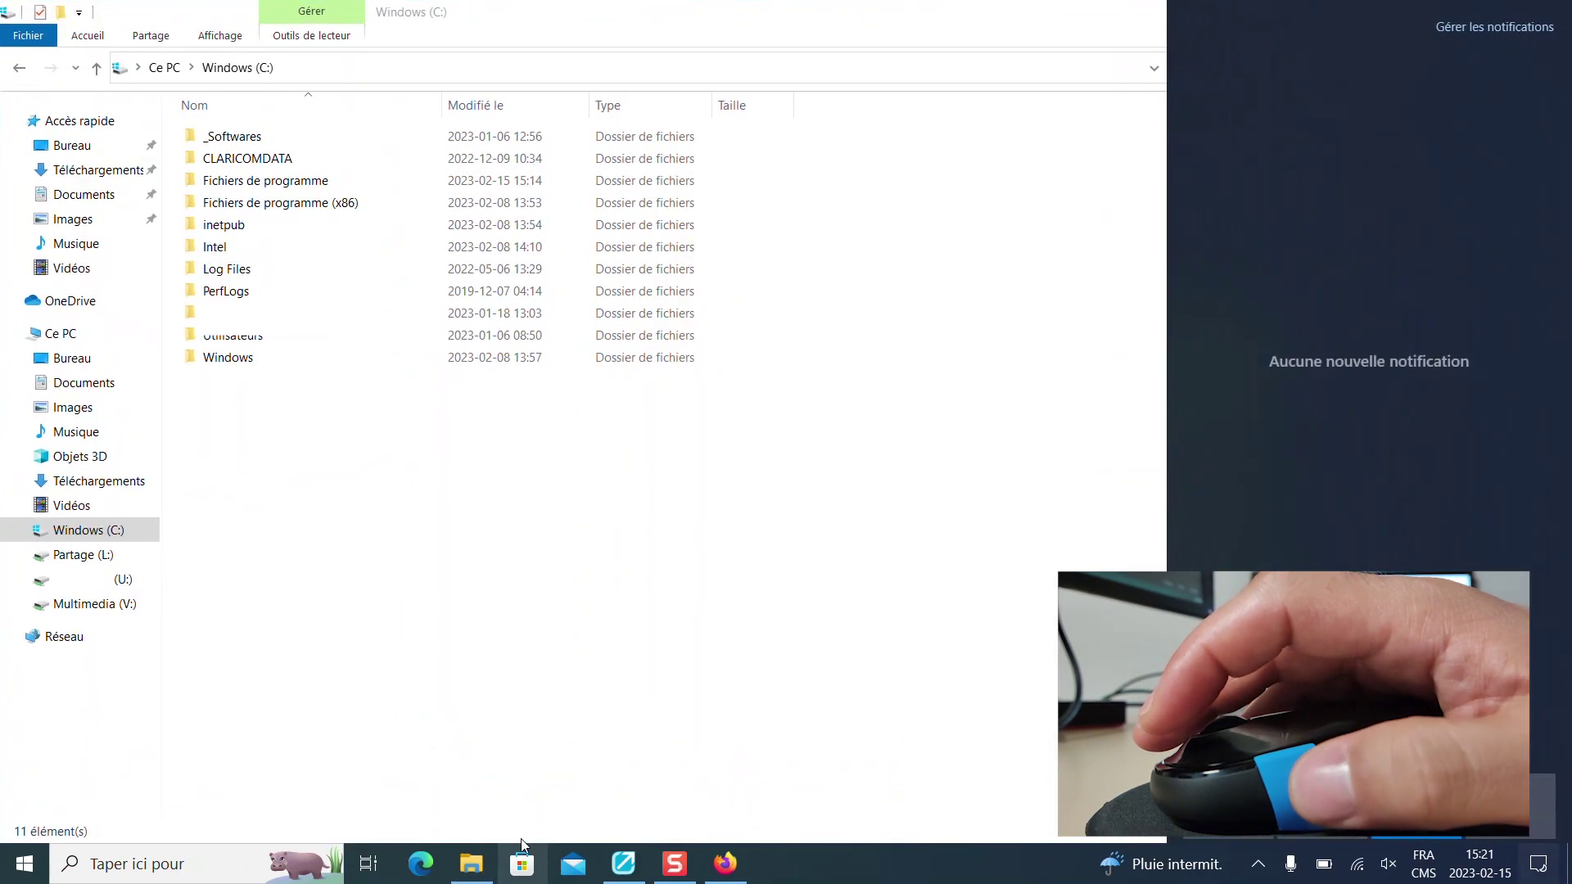
click(888, 579)
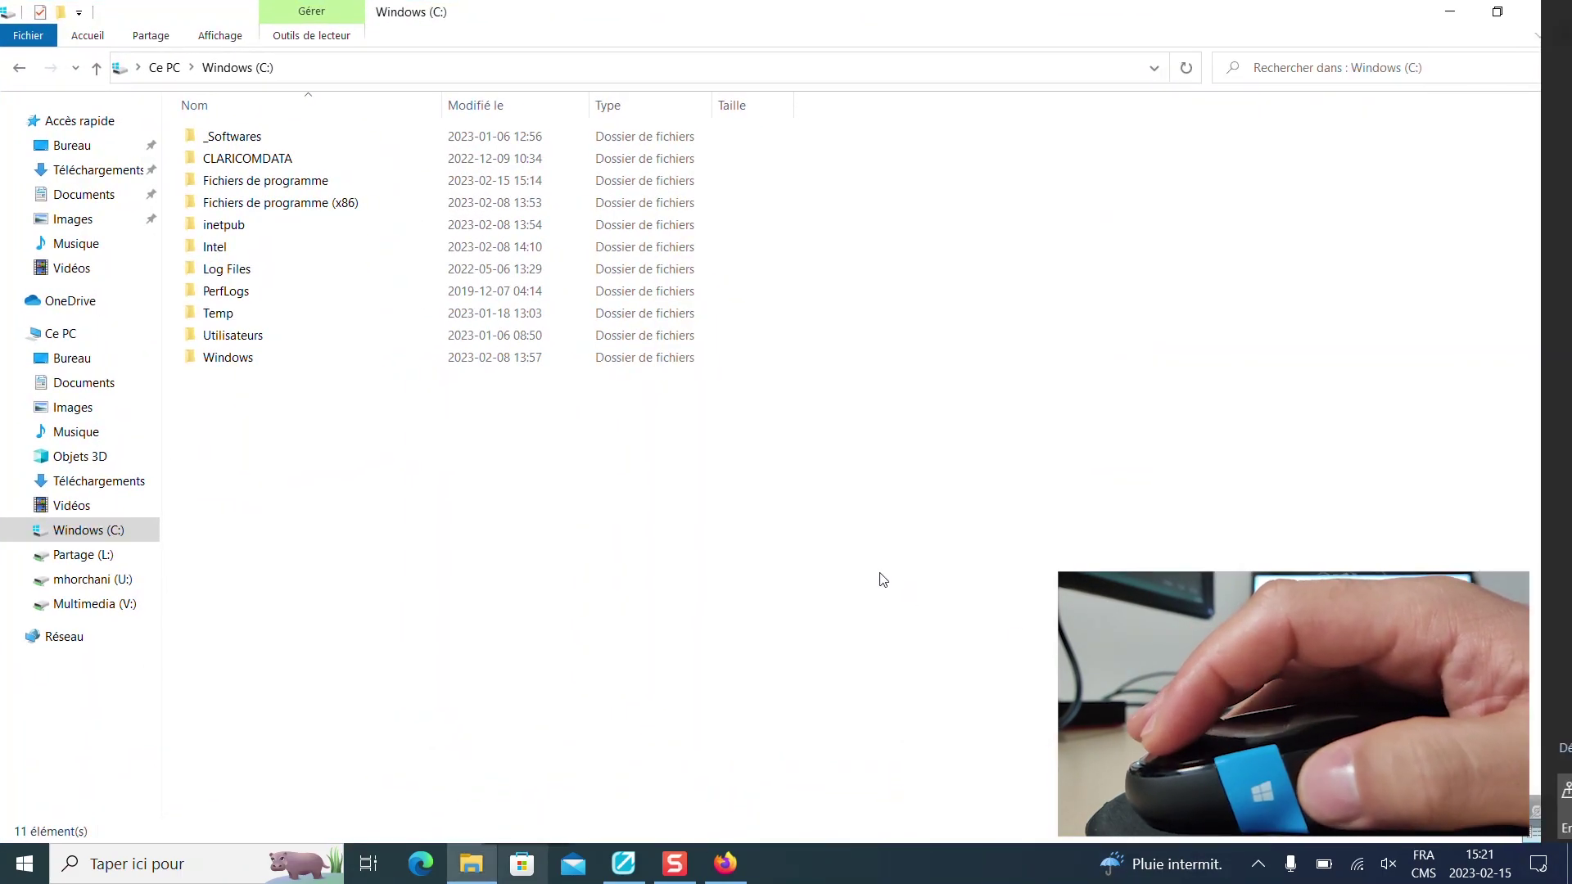
click(672, 859)
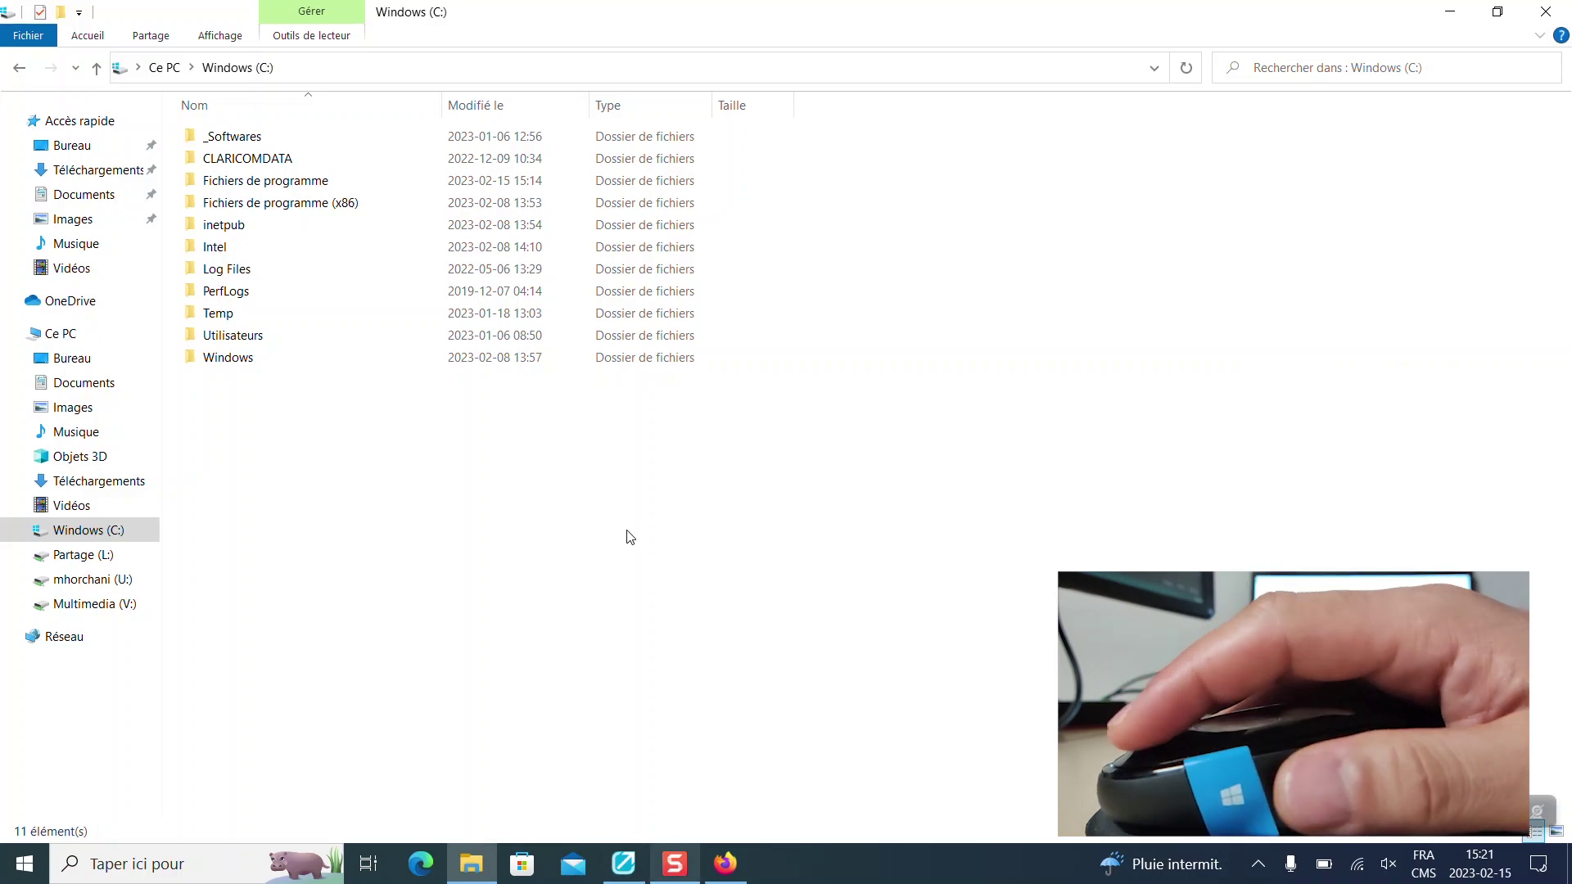
Look into the Temp folder, return to the C: drive, and open the Windows folder down to its last files.
double_click(353, 312)
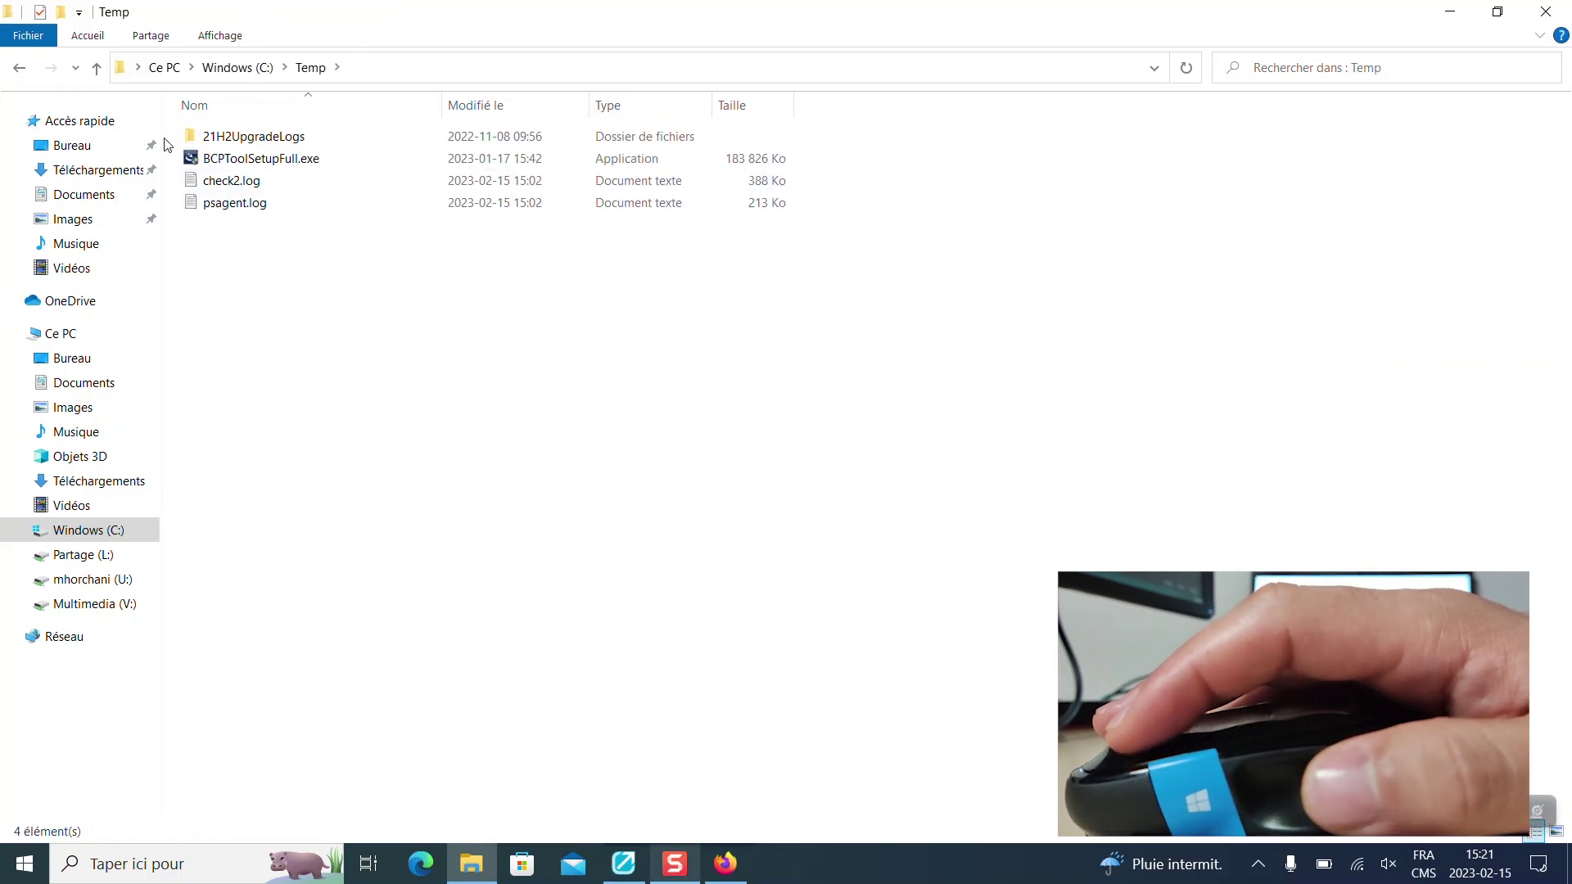
click(95, 67)
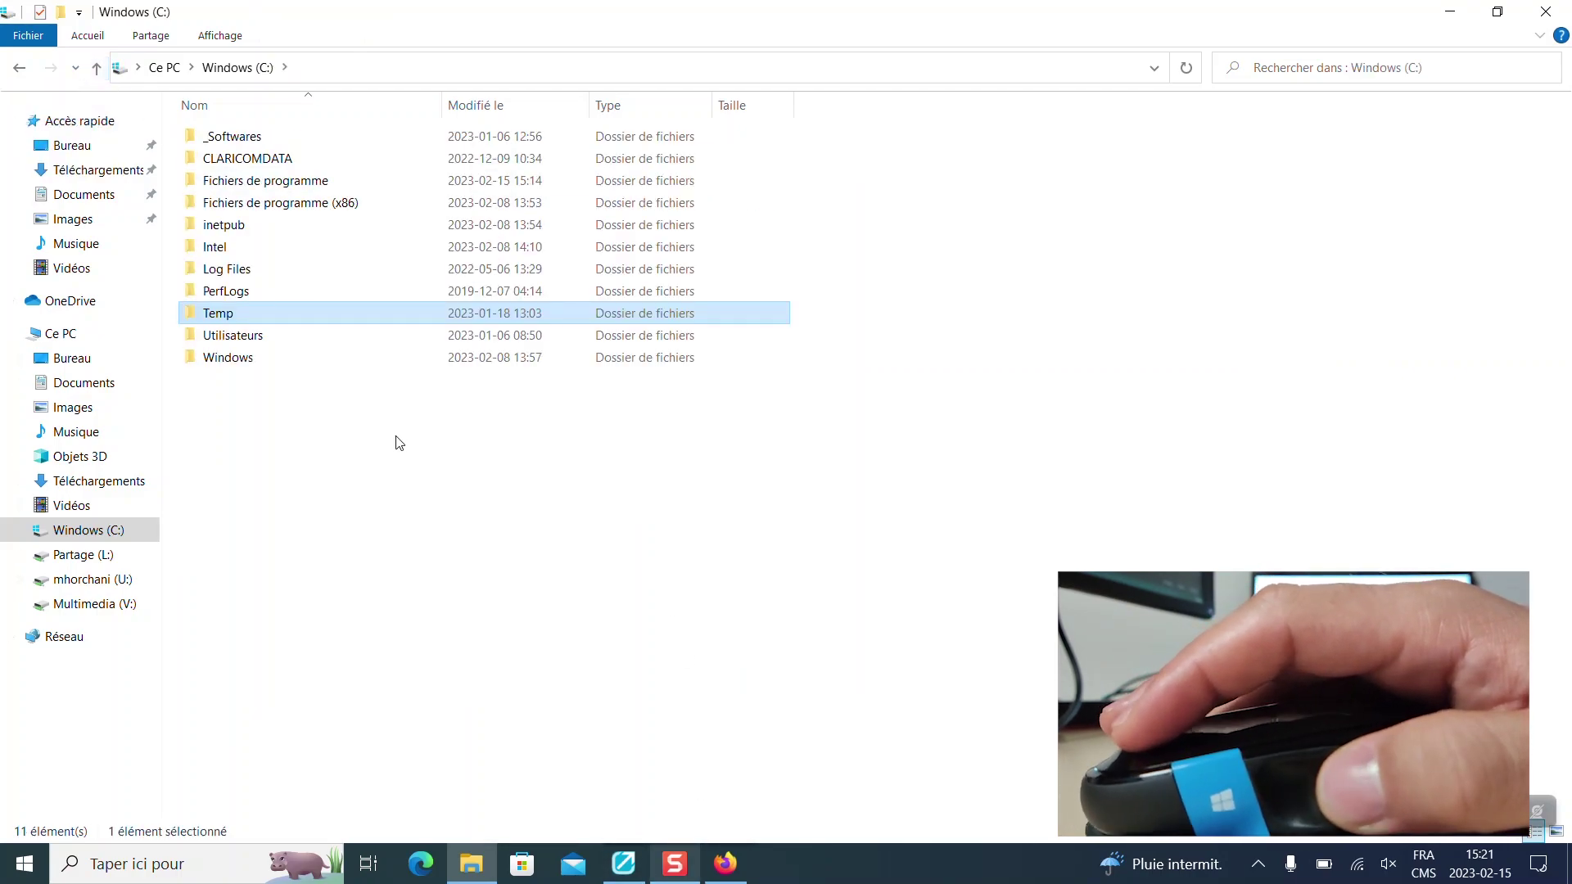
double_click(291, 360)
scroll(327, 433, down, 20)
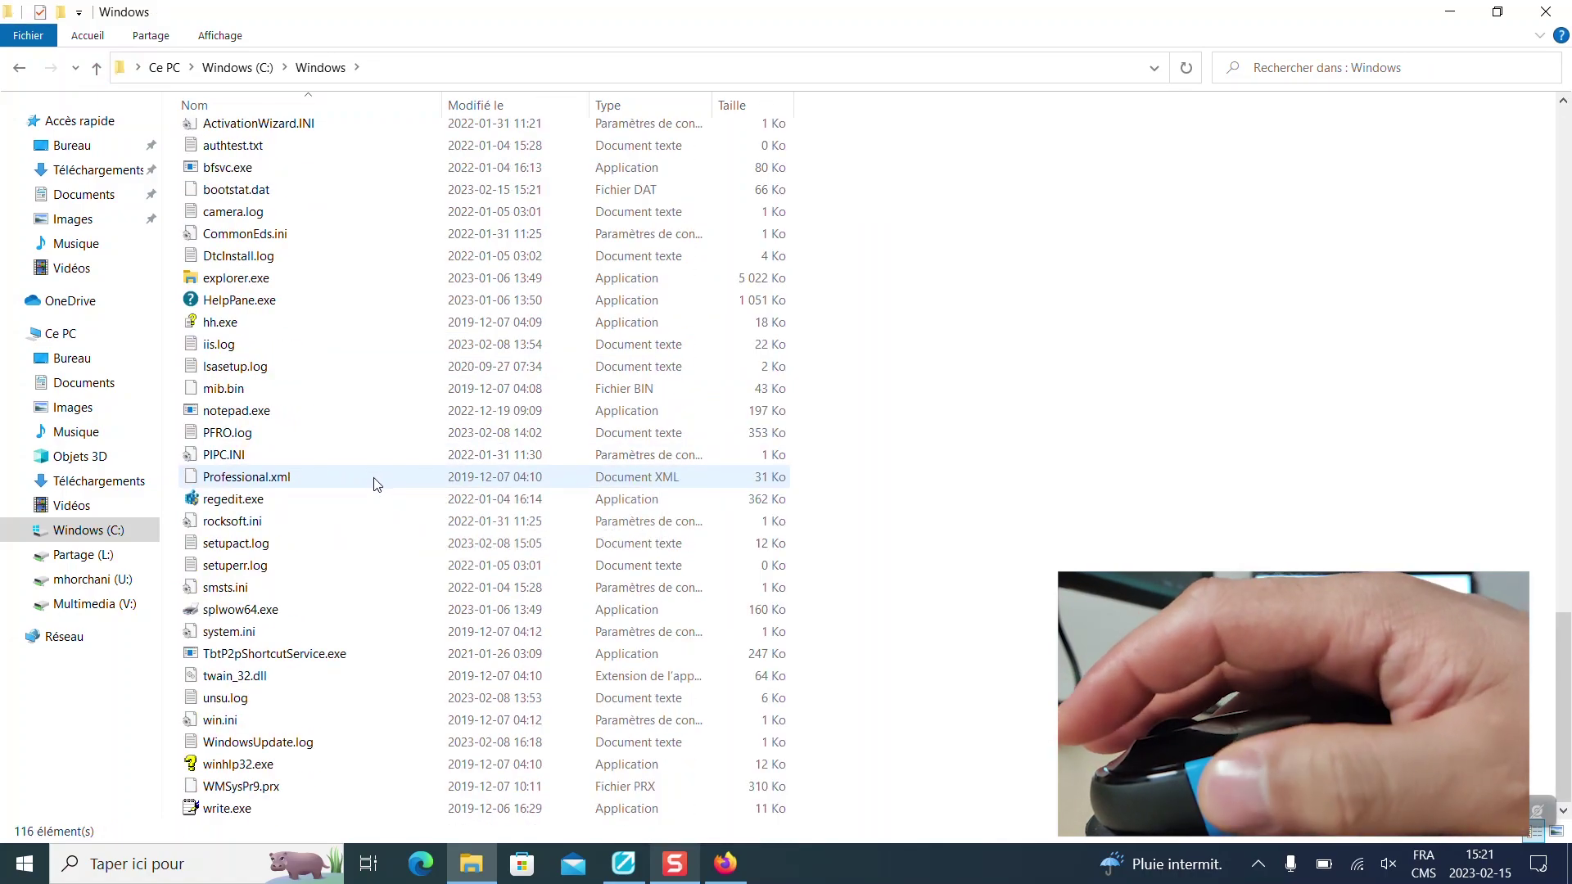
Show and hide the Start menu over the Windows folder, and return toward the start of its file list.
key(super)
key(super)
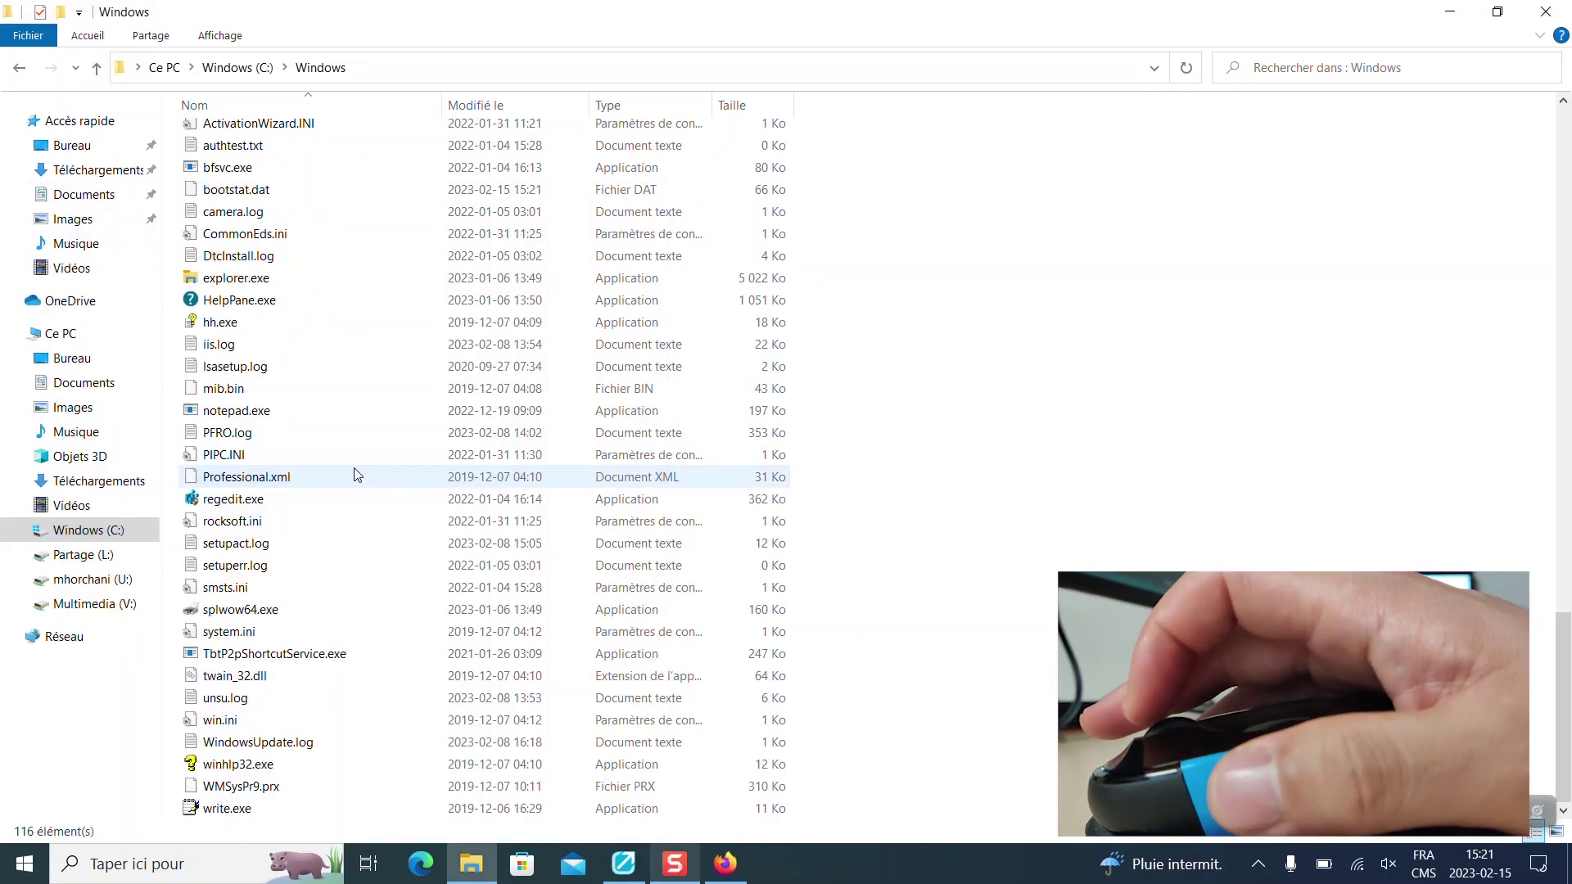
scroll(357, 478, up, 9)
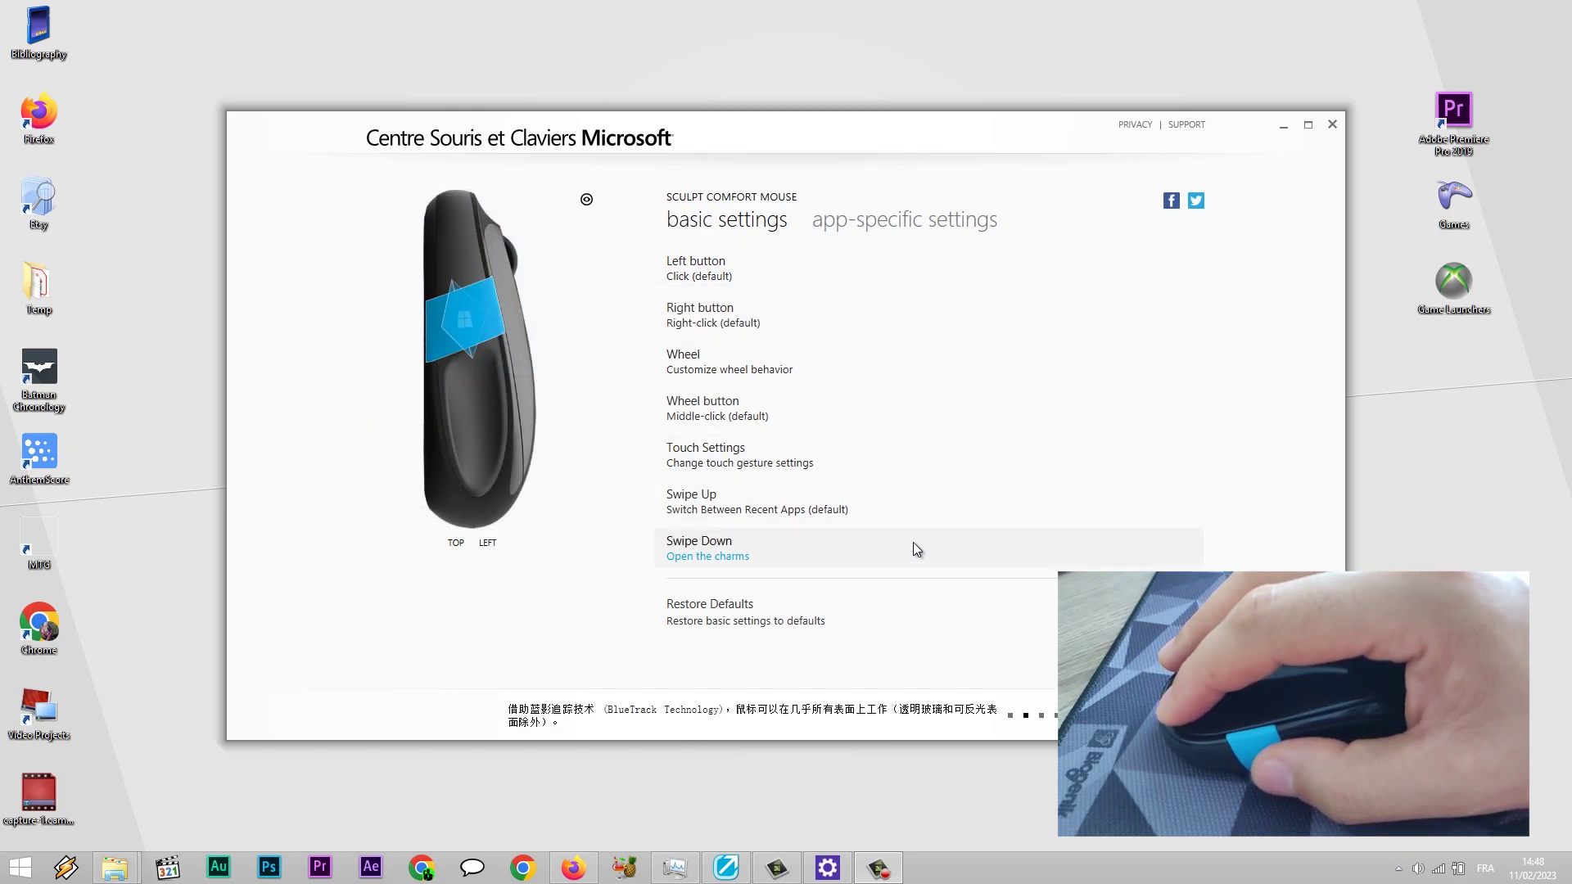
Open PC Settings and Firefox, and switch back and forth between recent apps to demonstrate the swipe-up gesture.
click(828, 867)
click(573, 867)
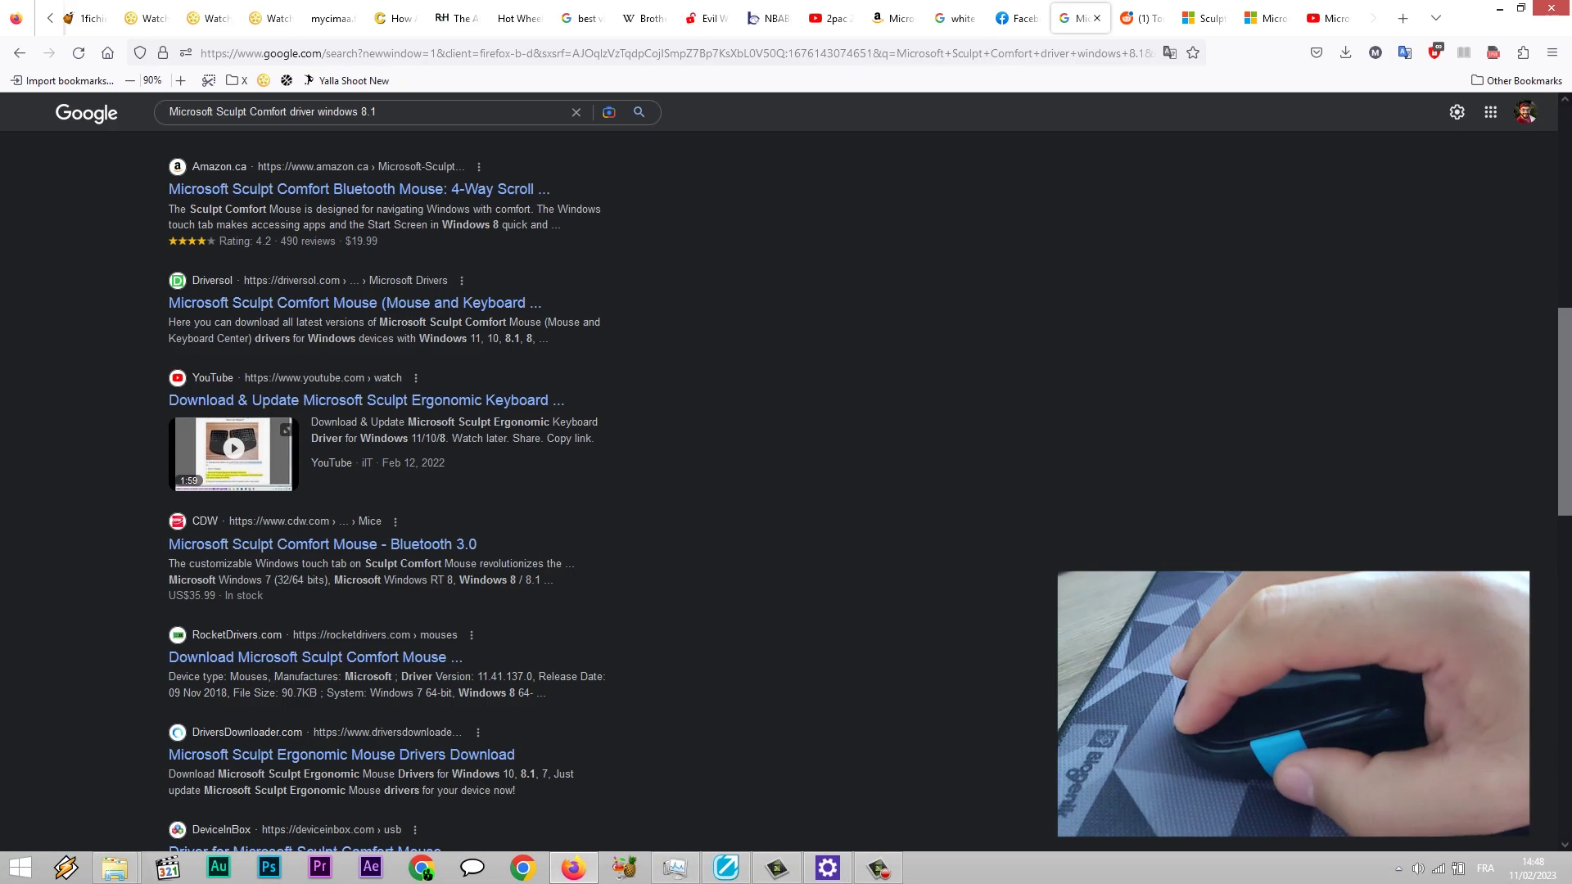
key(alt+Tab)
key(alt+Tab)
key(alt+Tab)
key(alt+Tab)
Show the charms over Firefox and PC Settings, and open the Aide help page from the Settings charm.
key(super+c)
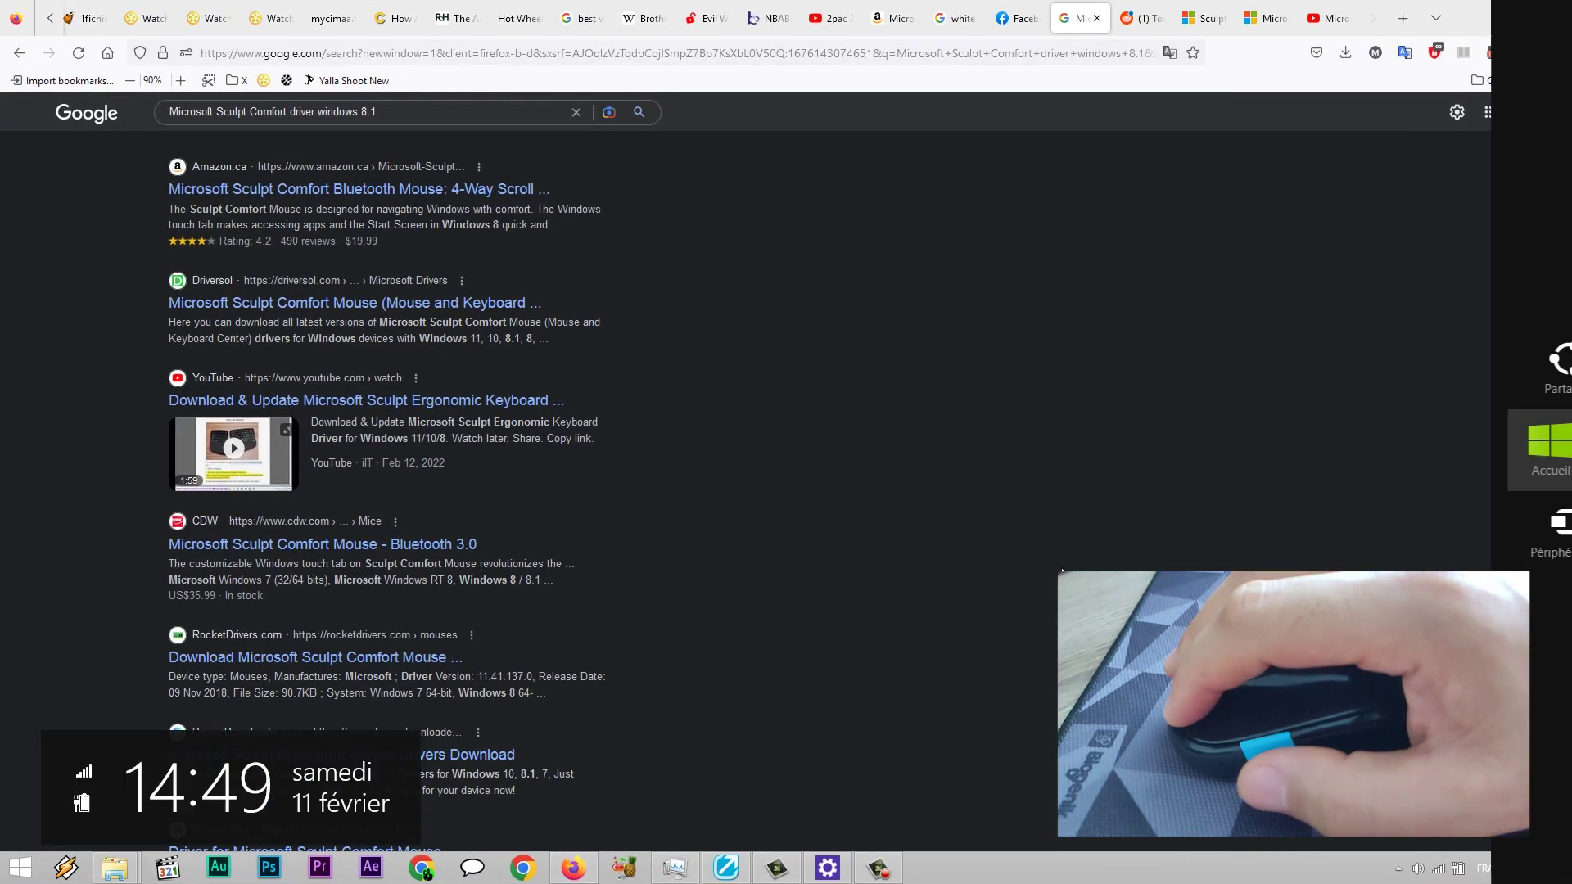
key(alt+Tab)
key(super+c)
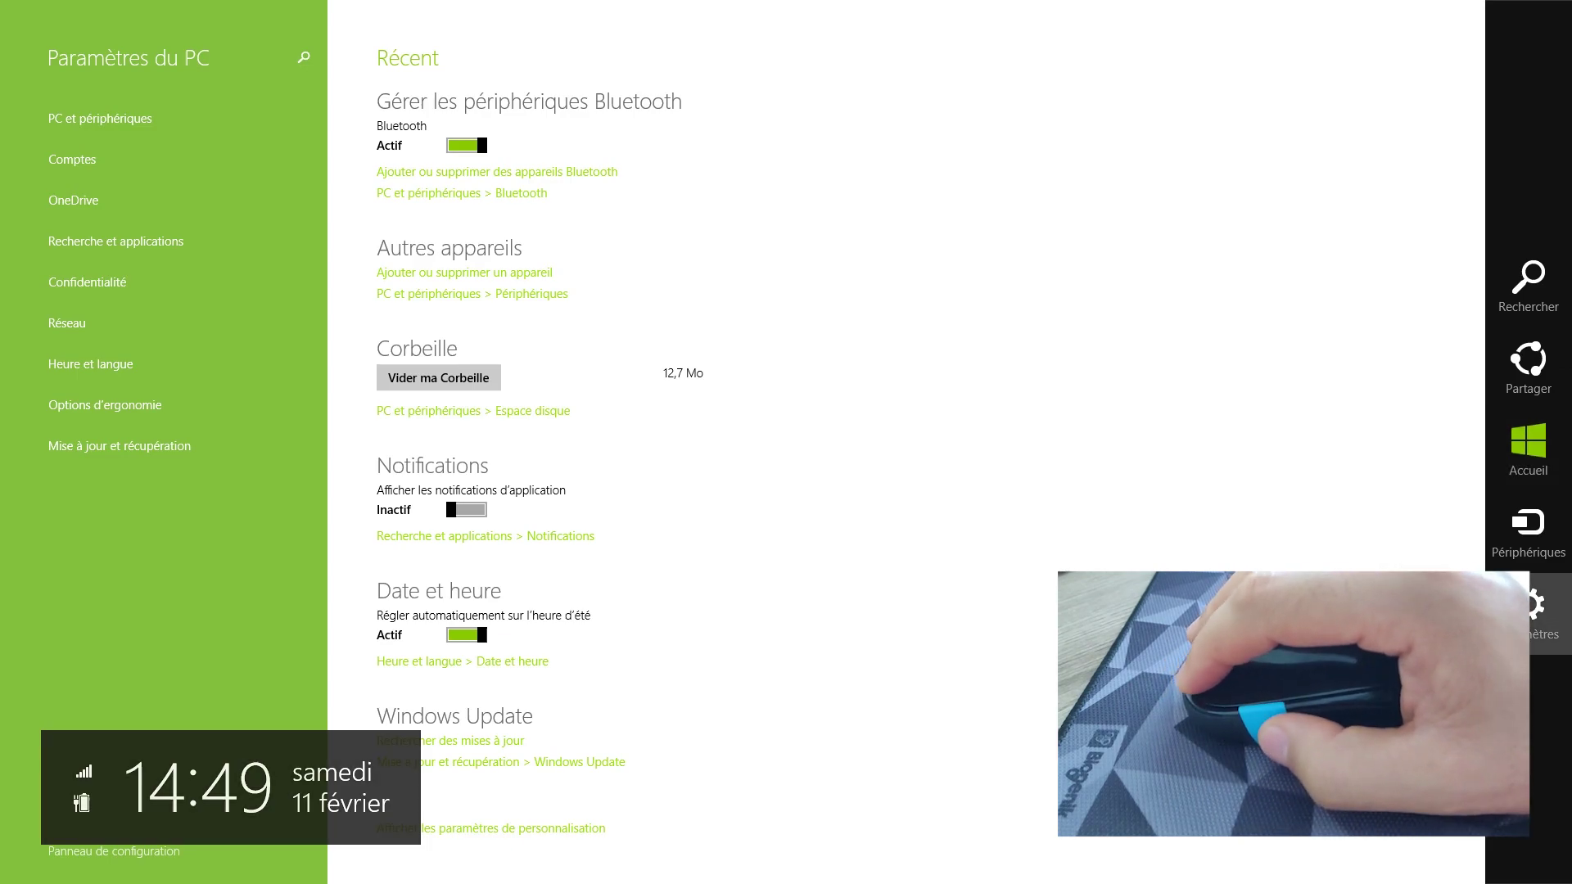
key(super+i)
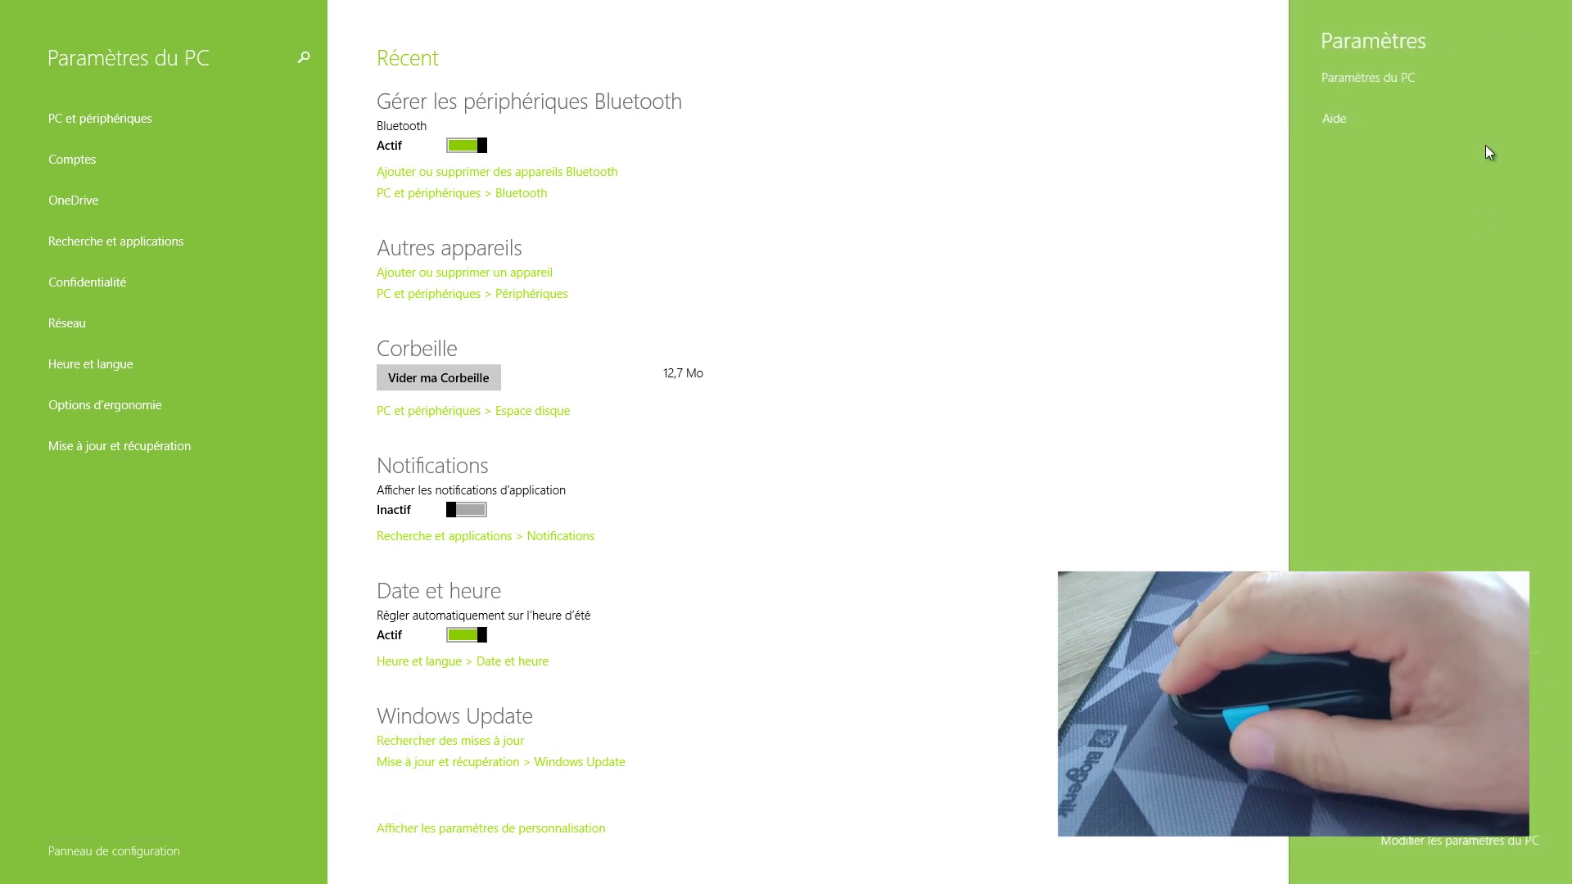
click(1337, 119)
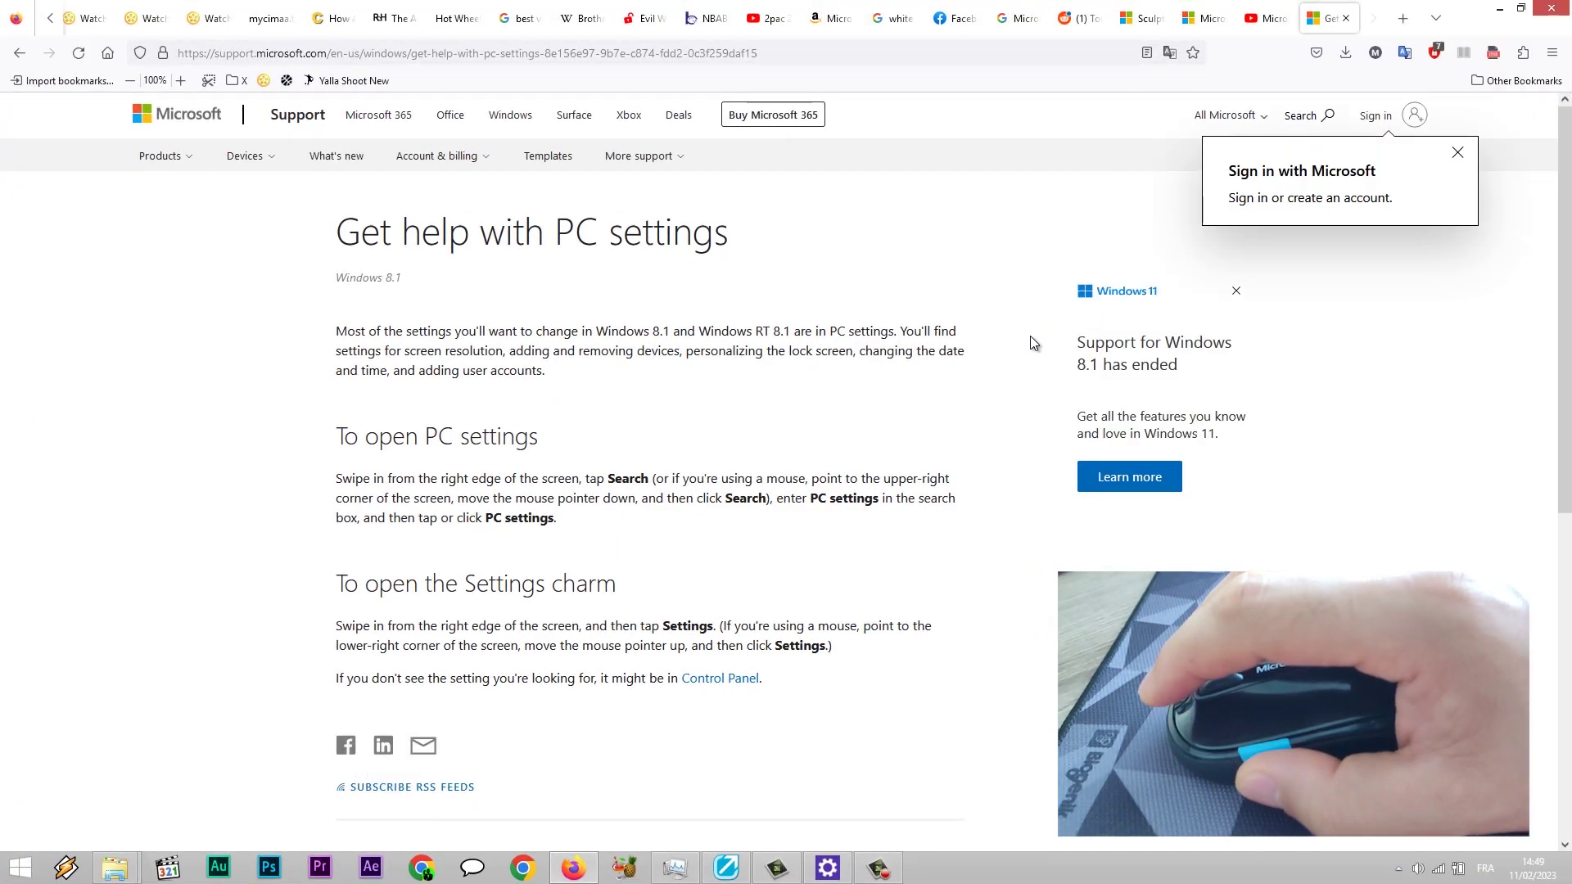
Show and hide the Start screen repeatedly over the PC settings help page, also trying the charms and app switching.
key(super)
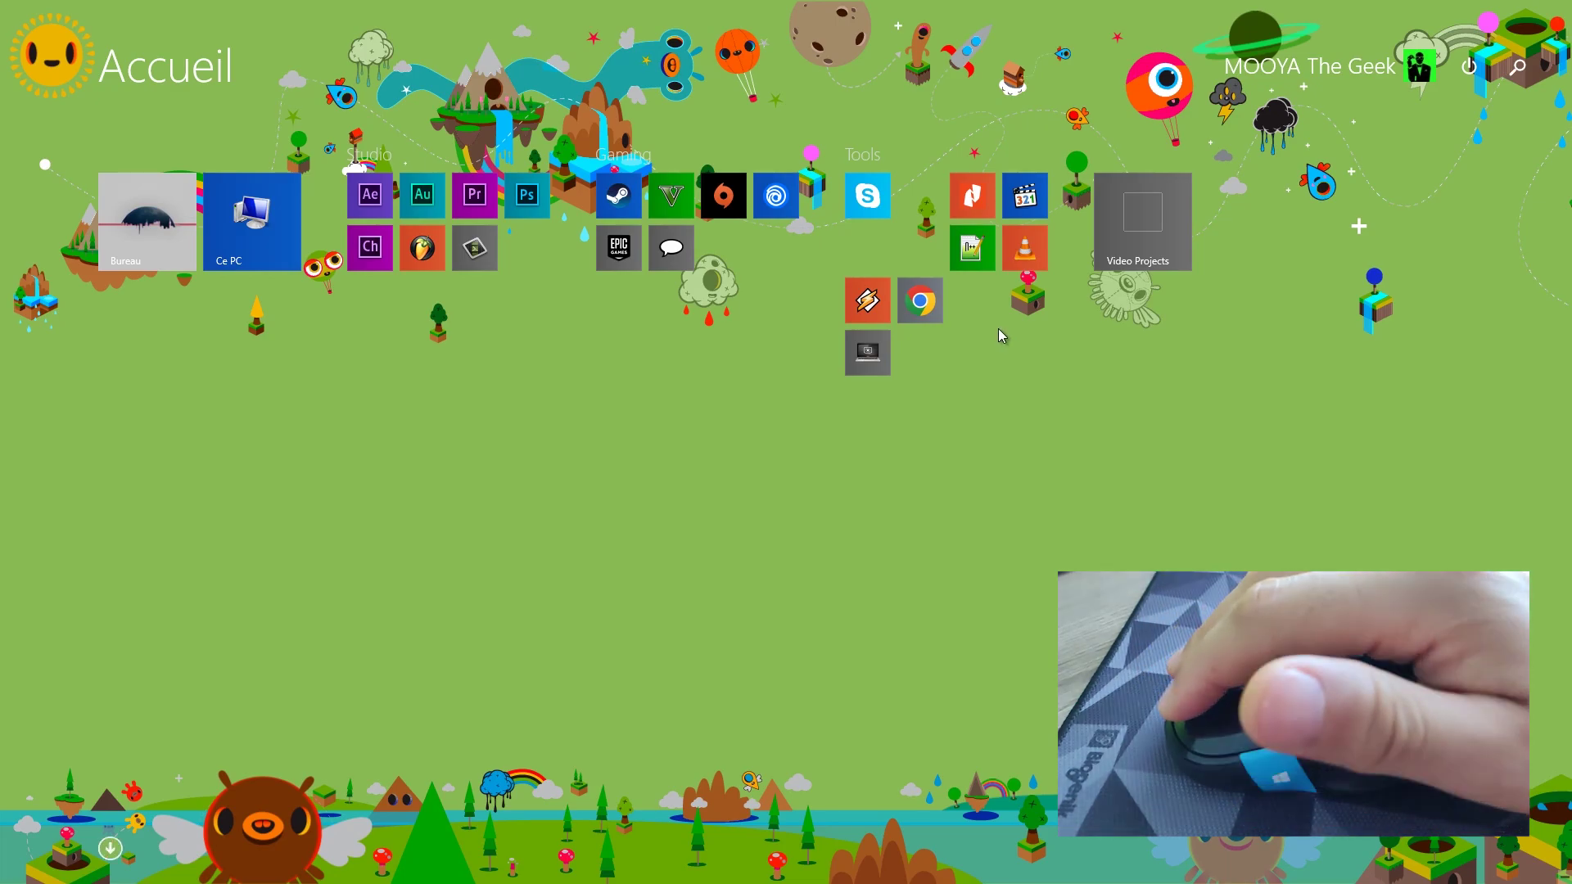
key(super)
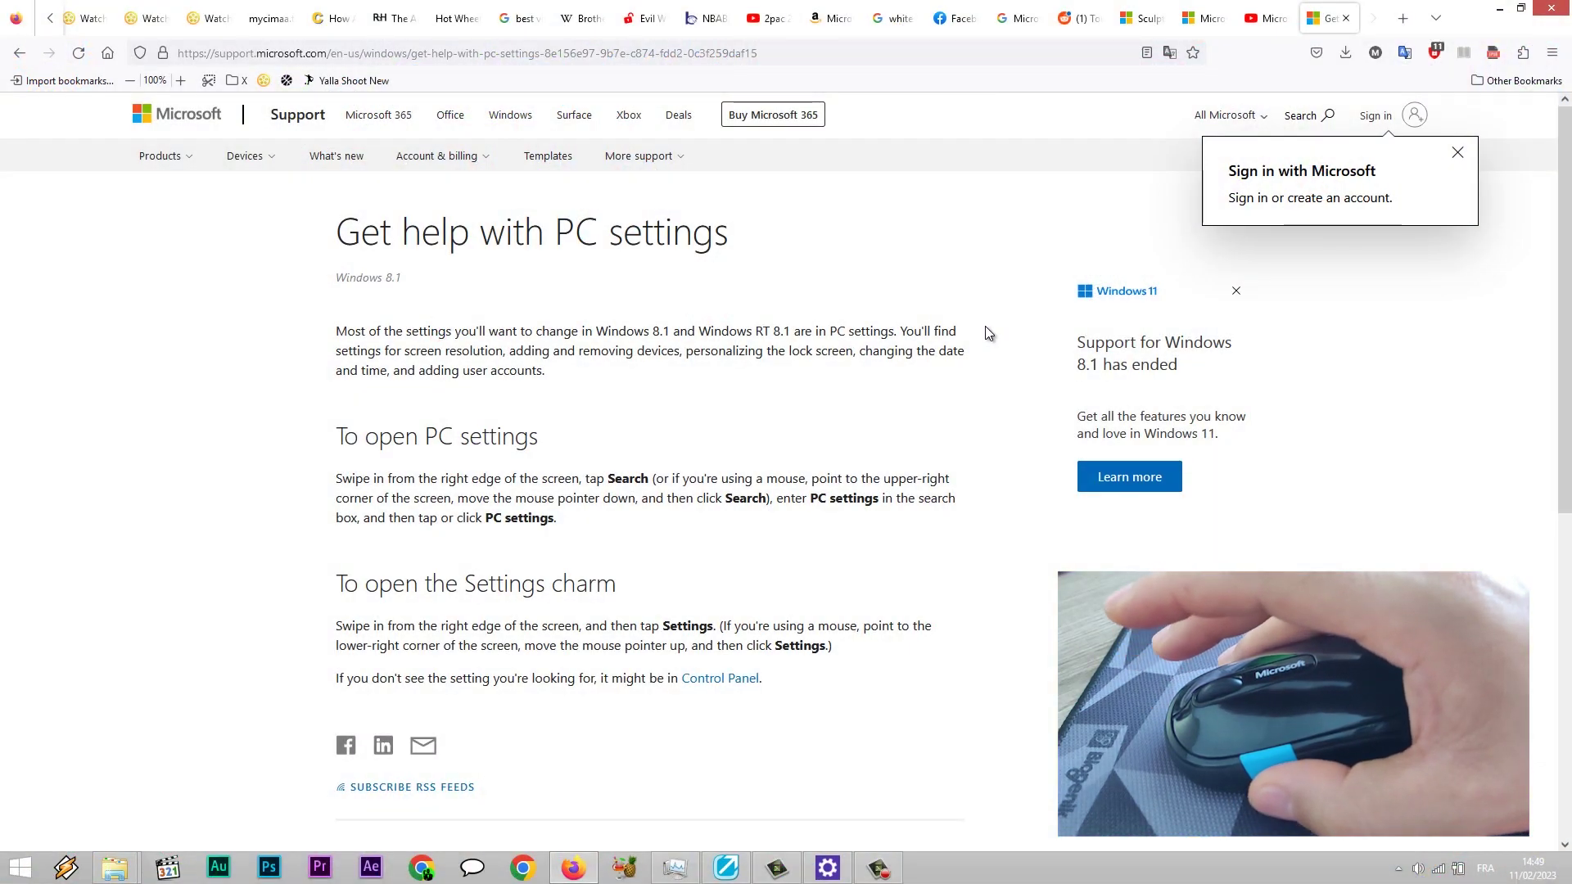
key(super)
key(super)
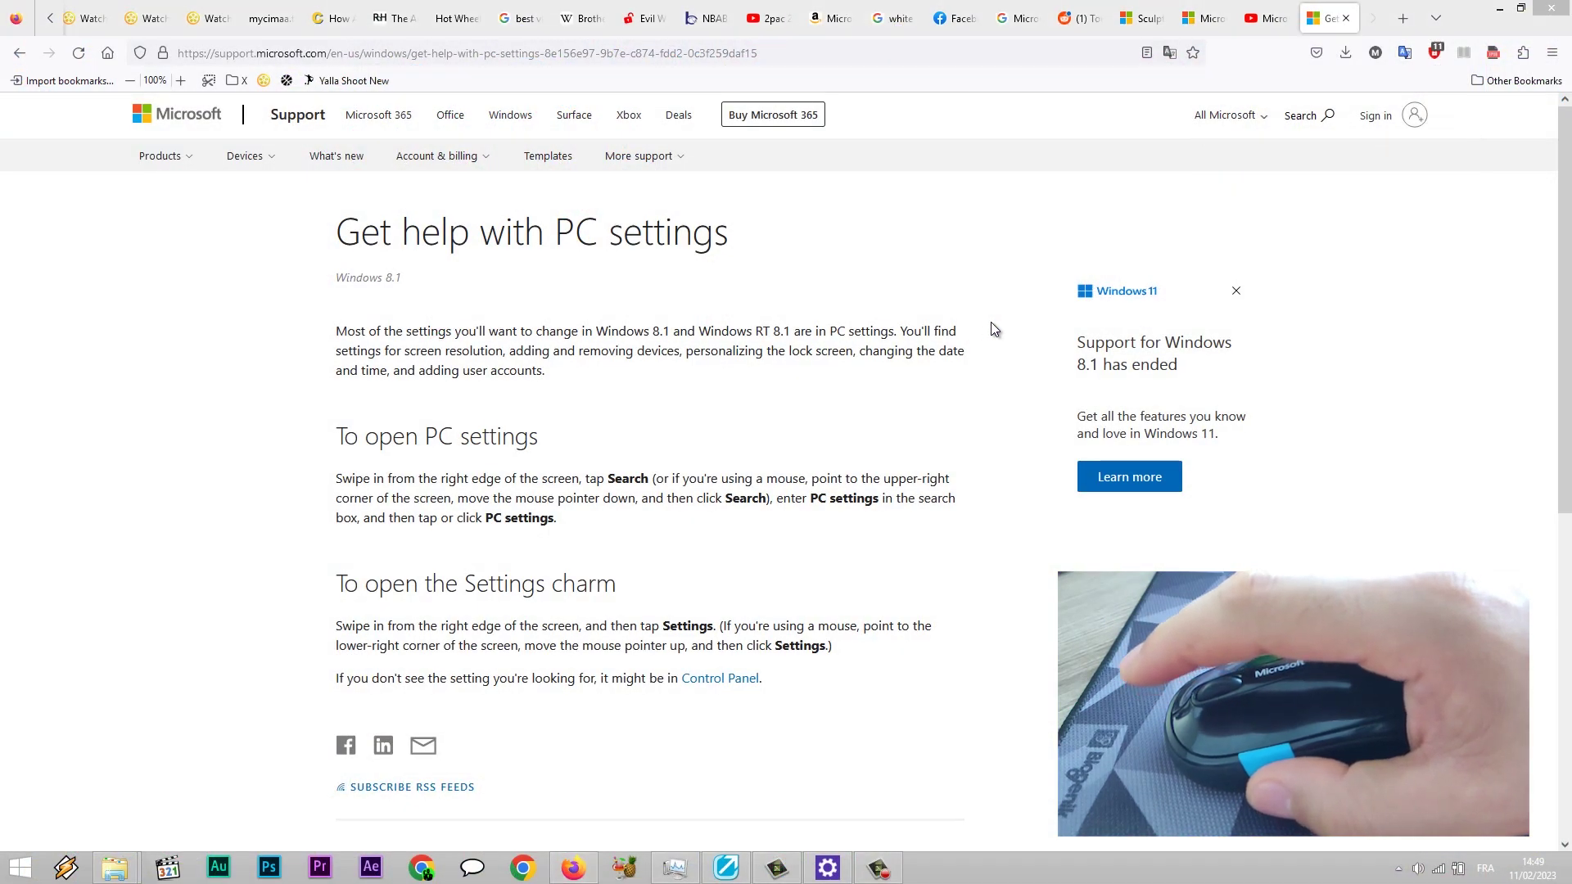
key(super)
key(super+c)
key(super)
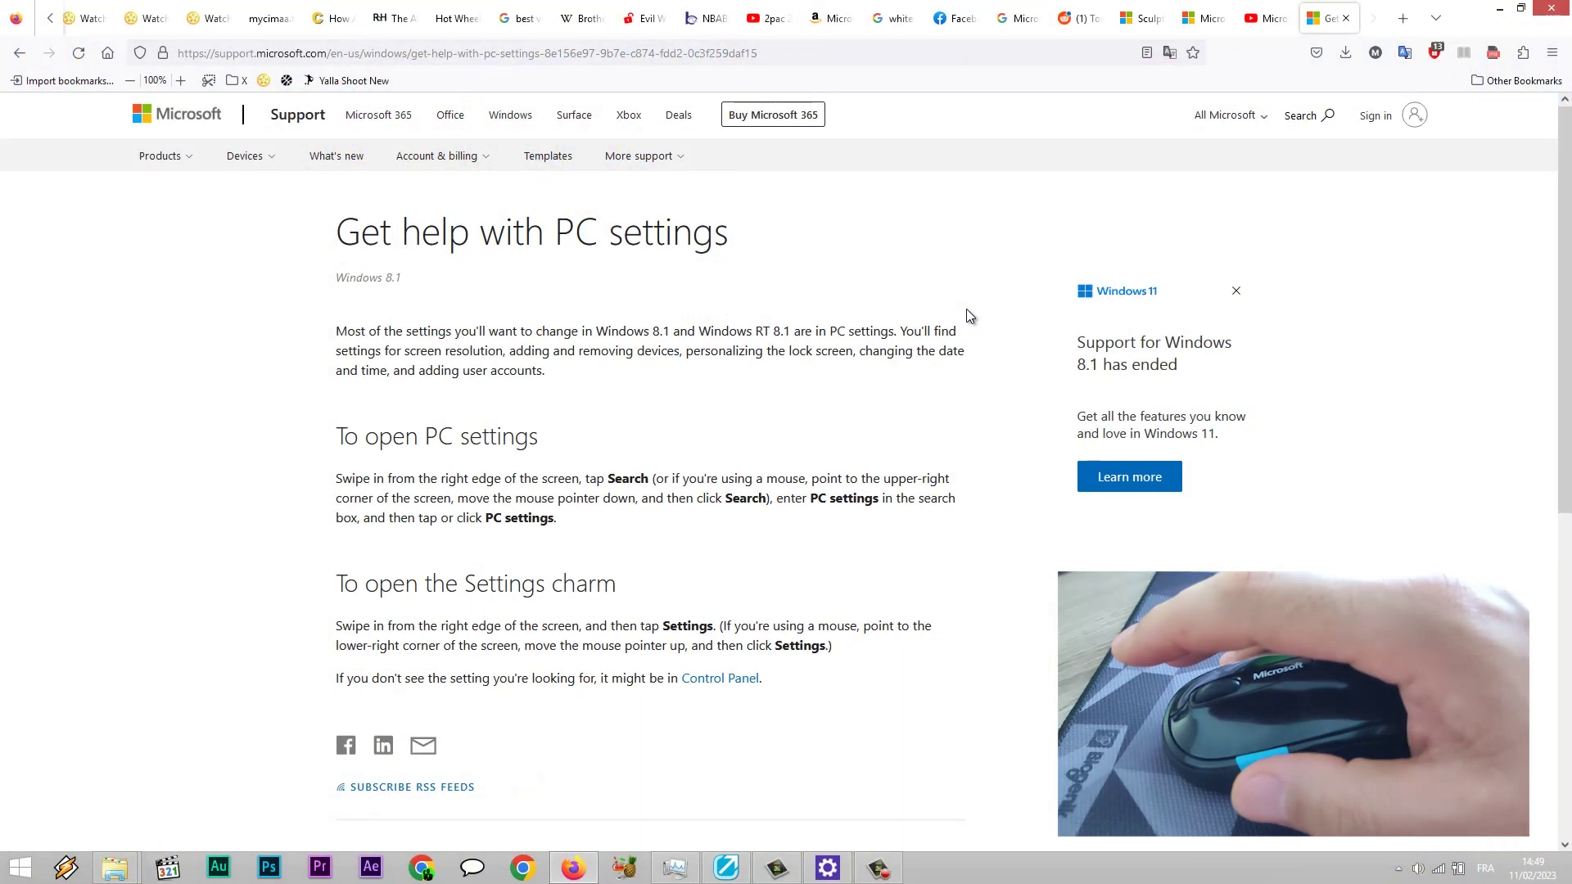
key(alt+Tab)
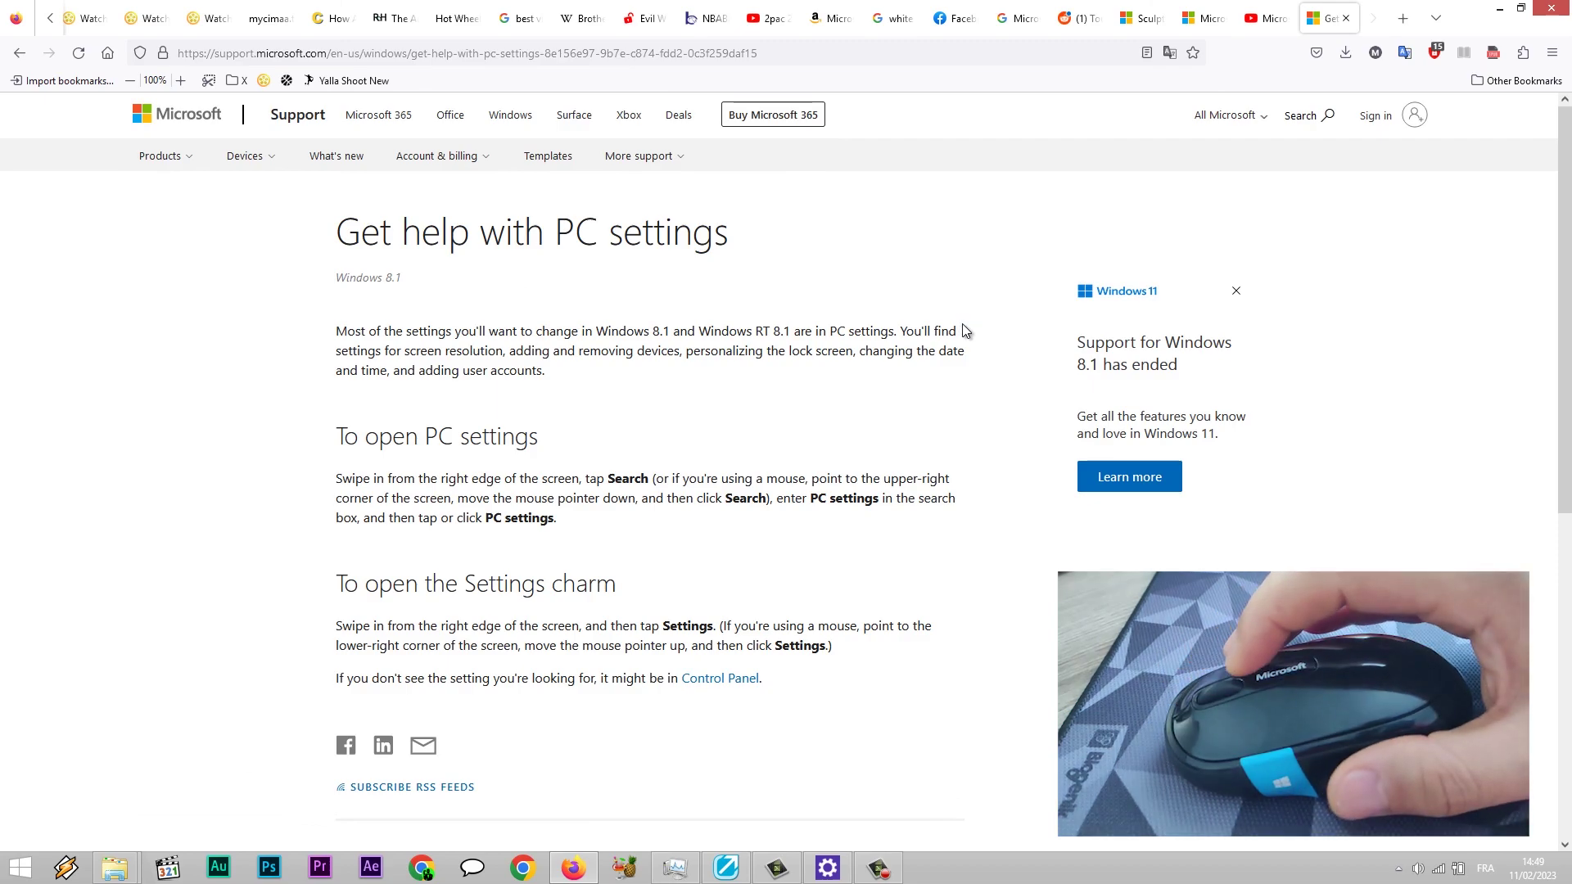
Demonstrate scrolling on the PC settings help page, and show and hide the Start screen again.
scroll(965, 330, down, 2)
scroll(964, 329, up, 2)
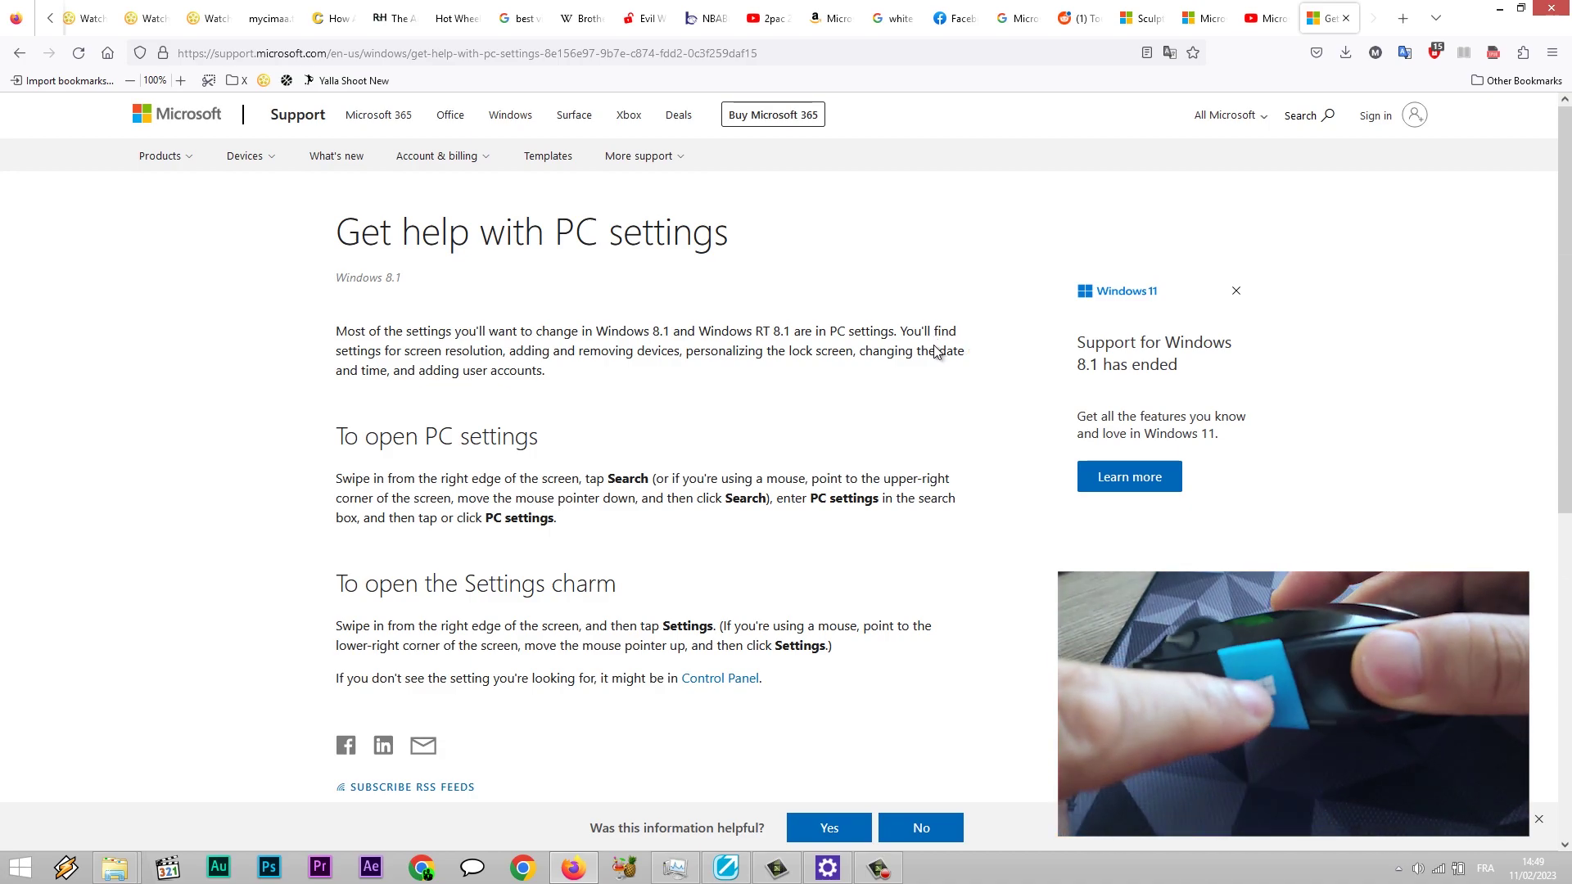
key(super)
key(super)
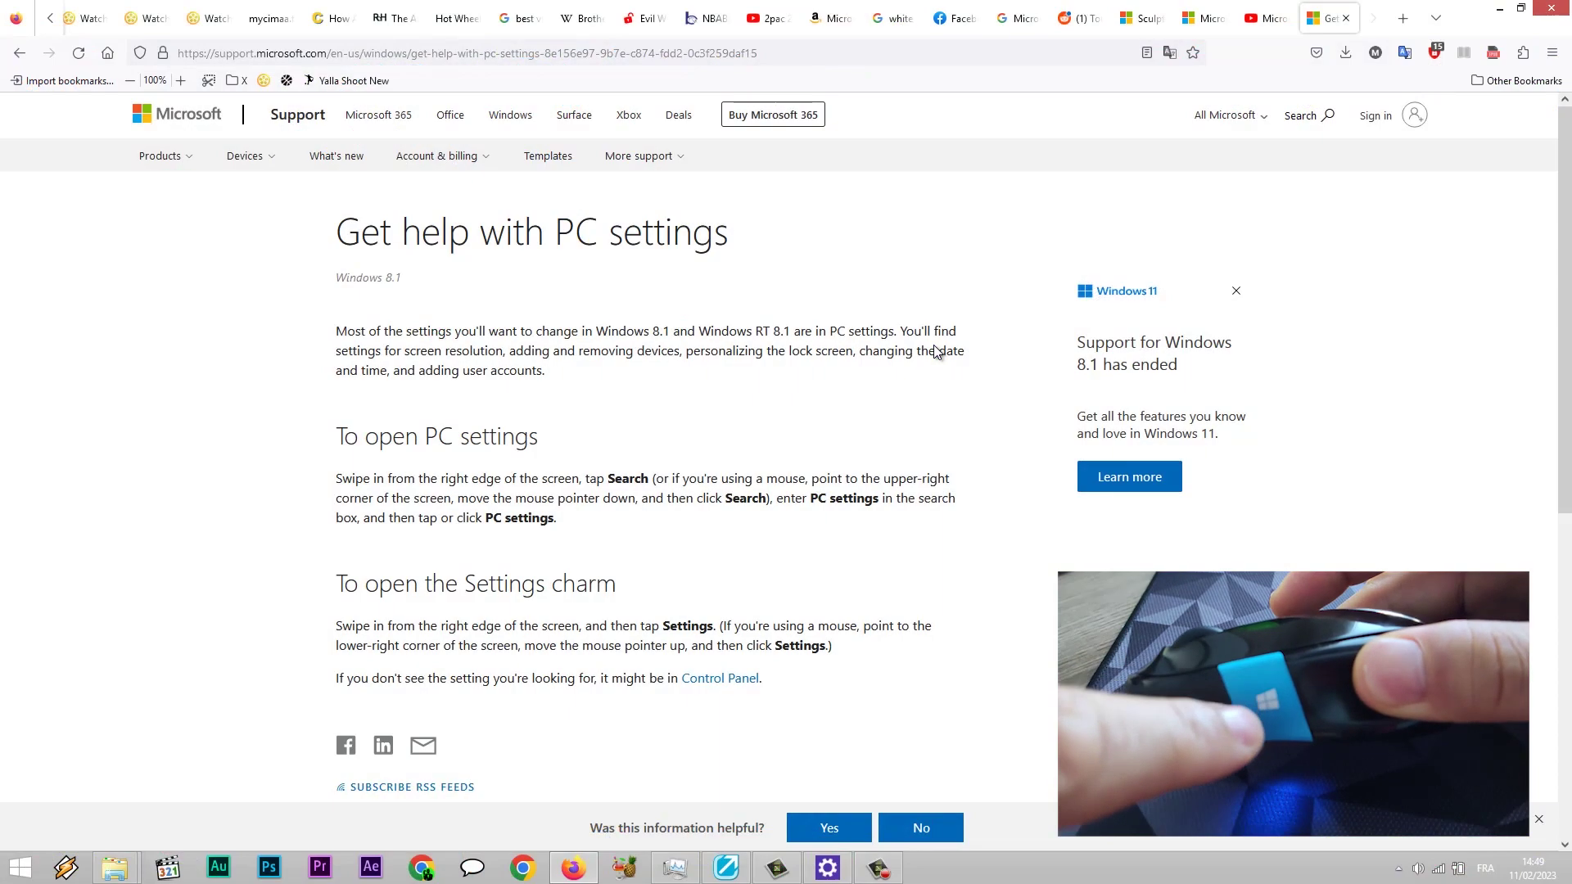
Switch between the help page and PC Settings to demonstrate the recent apps gesture.
key(alt+Tab)
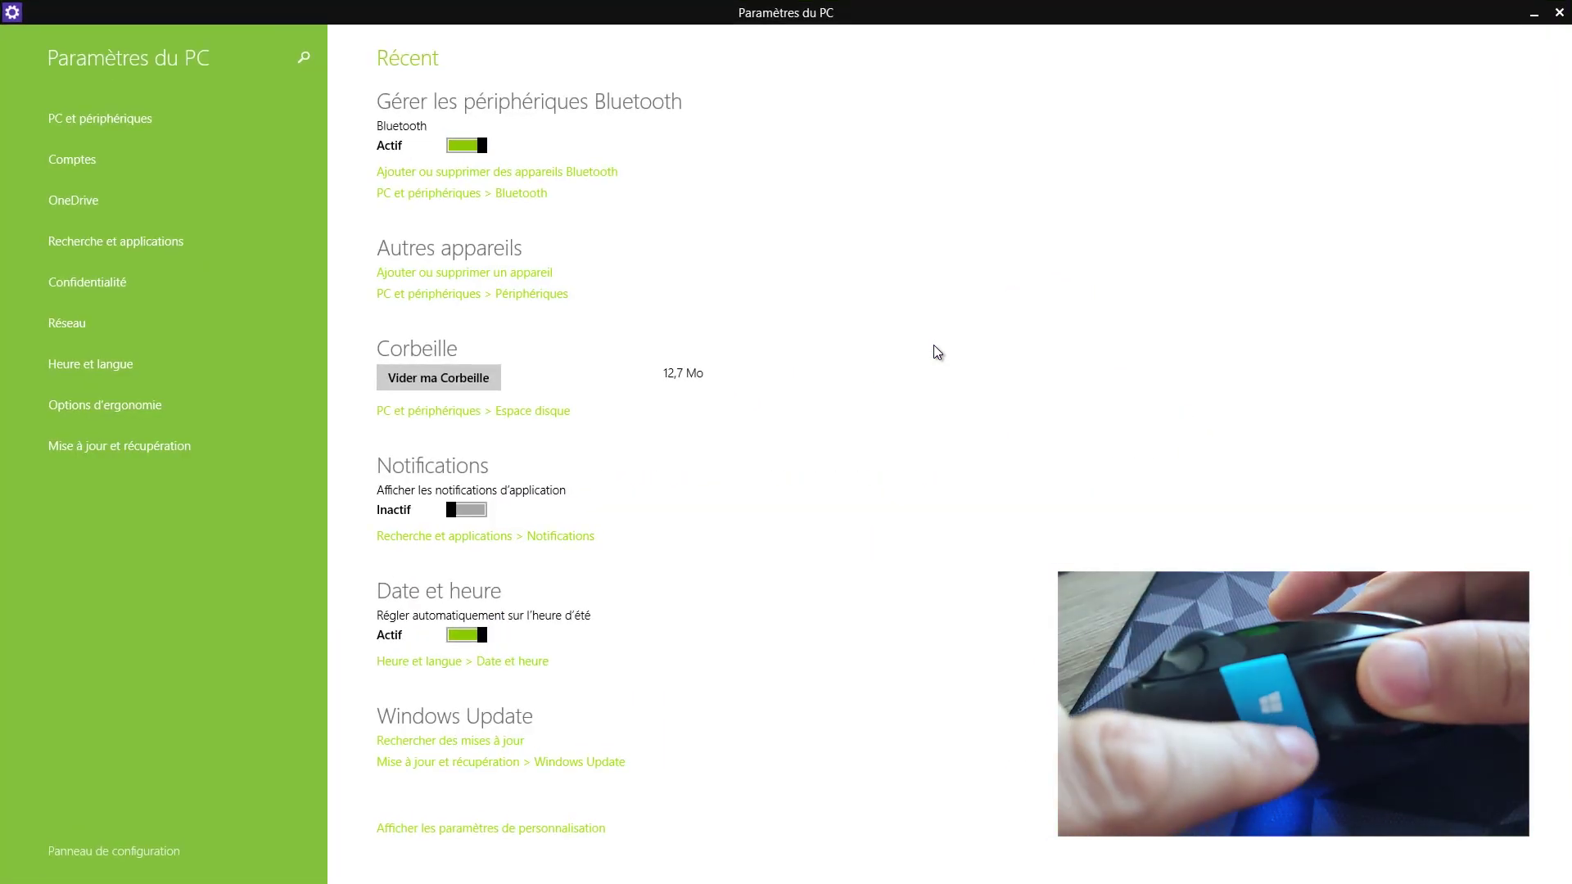
key(alt+Tab)
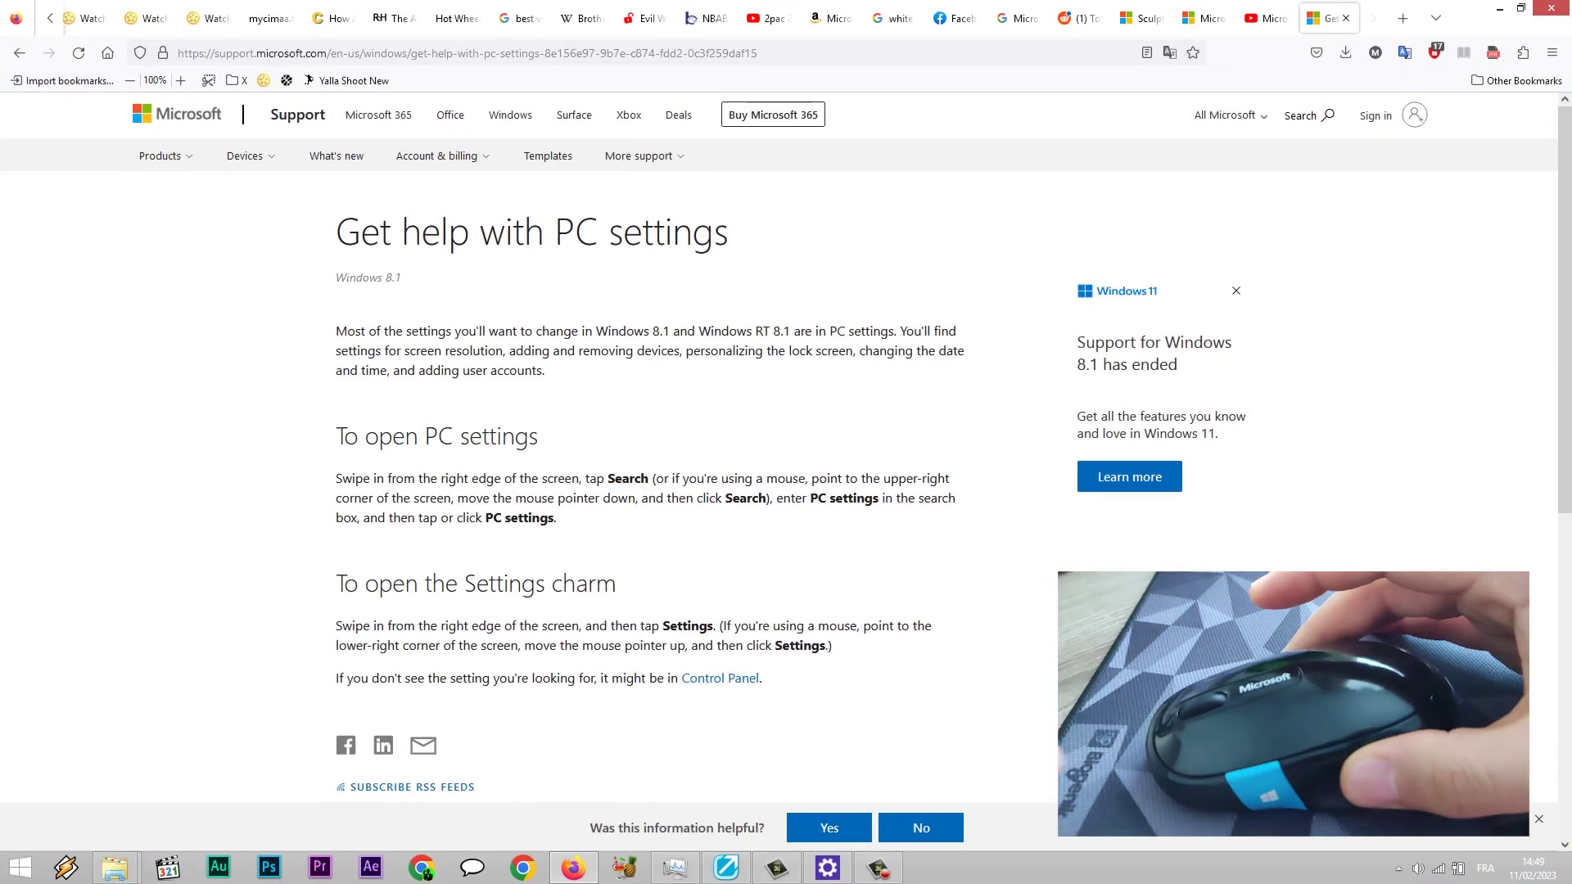
key(alt+Tab)
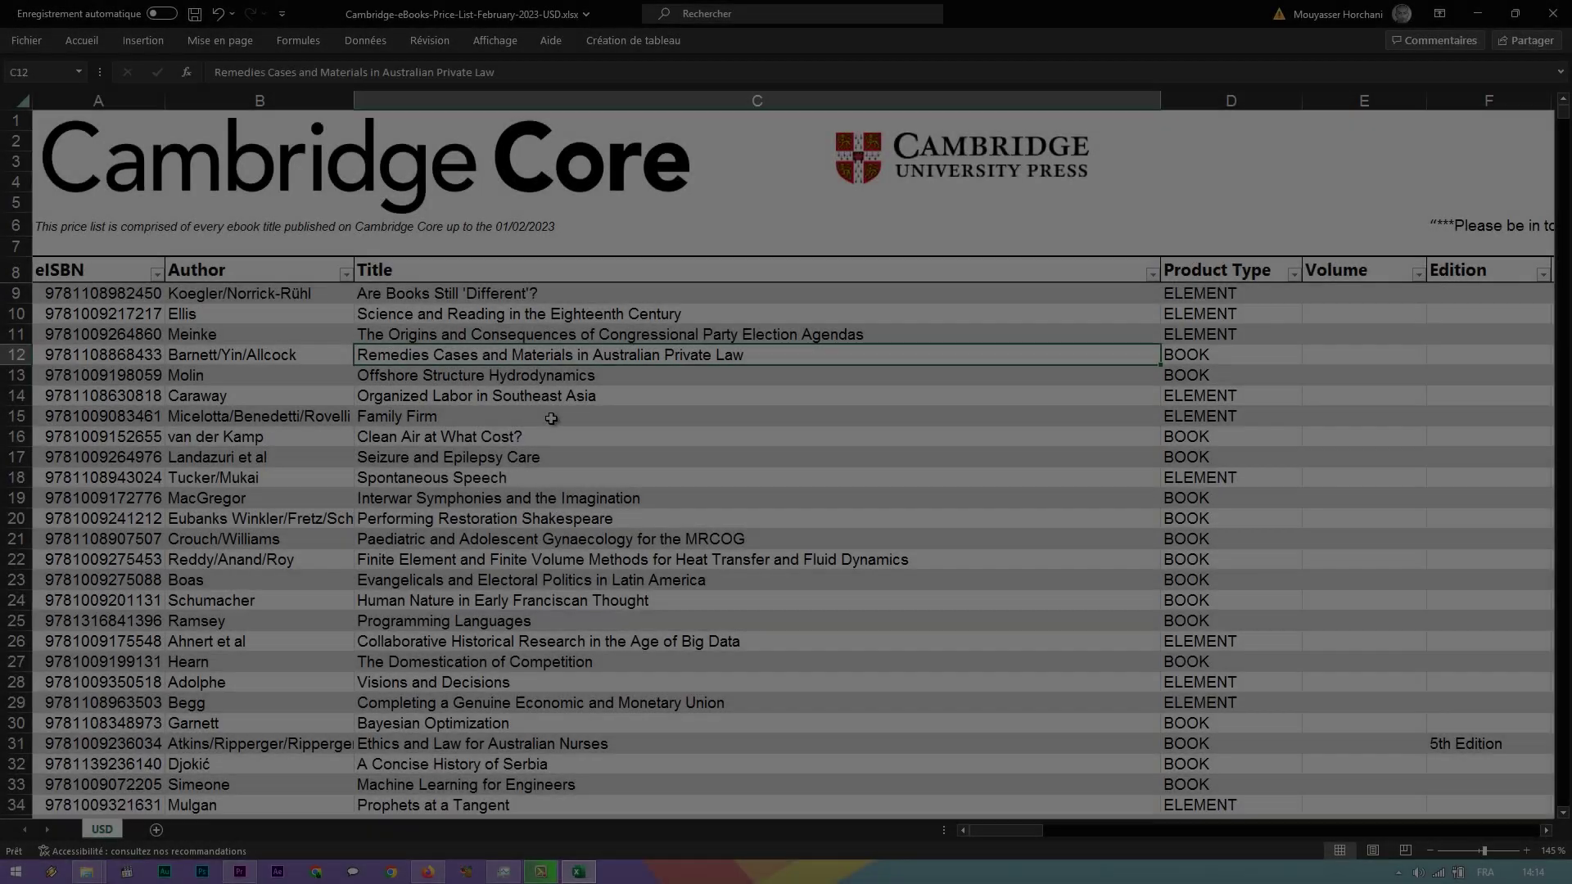
Scroll the Cambridge eBooks price list horizontally across its columns in both directions to demonstrate four-way scrolling.
scroll(520, 420, right, 5)
scroll(524, 419, left, 10)
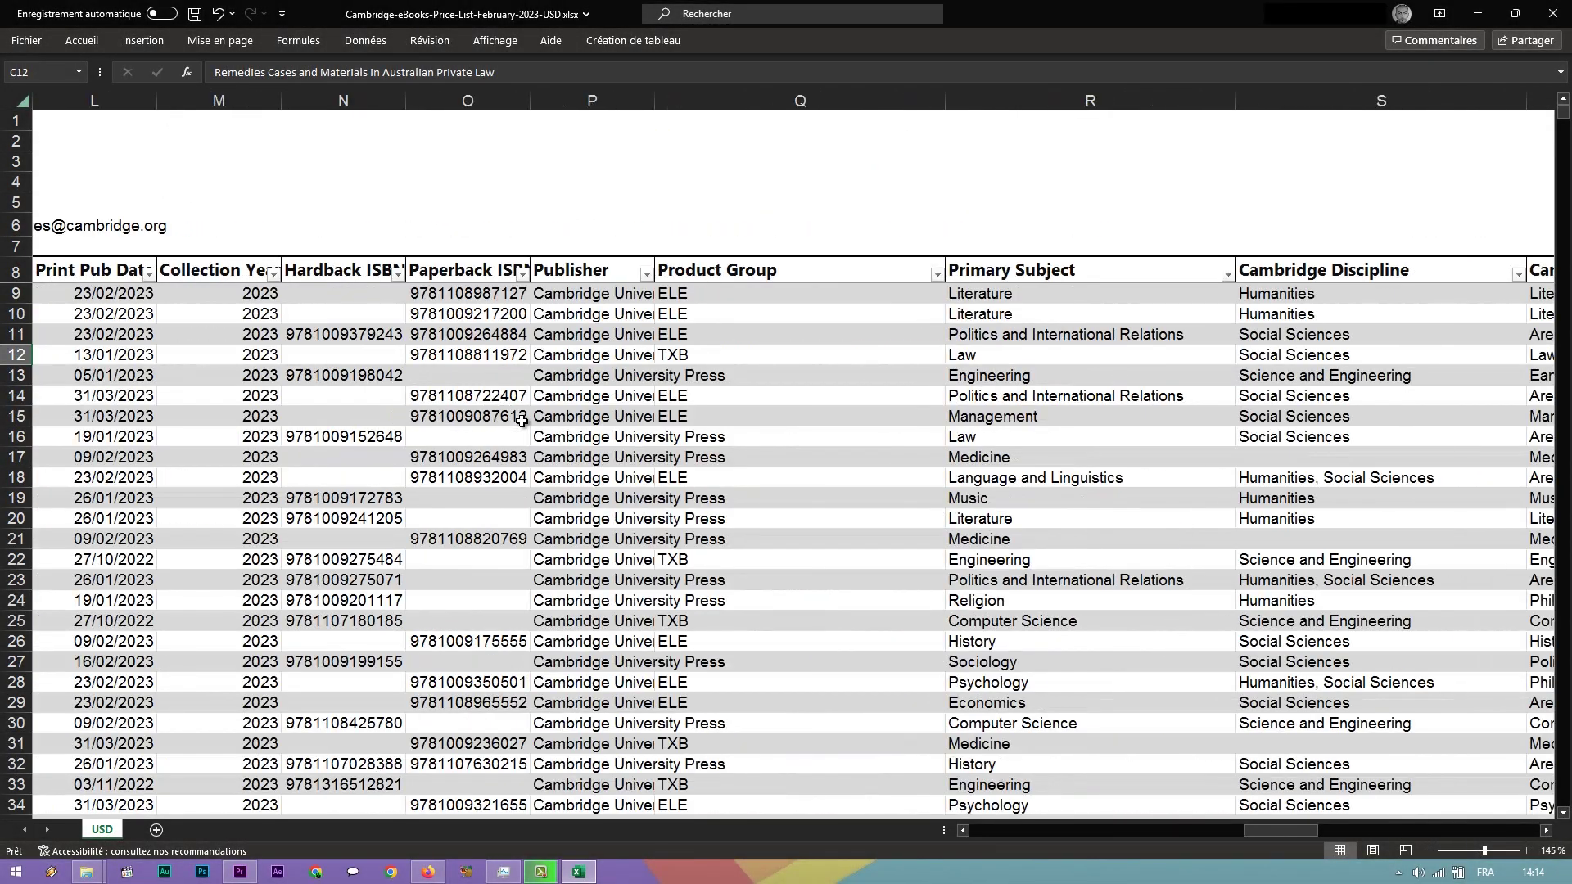
scroll(527, 418, right, 8)
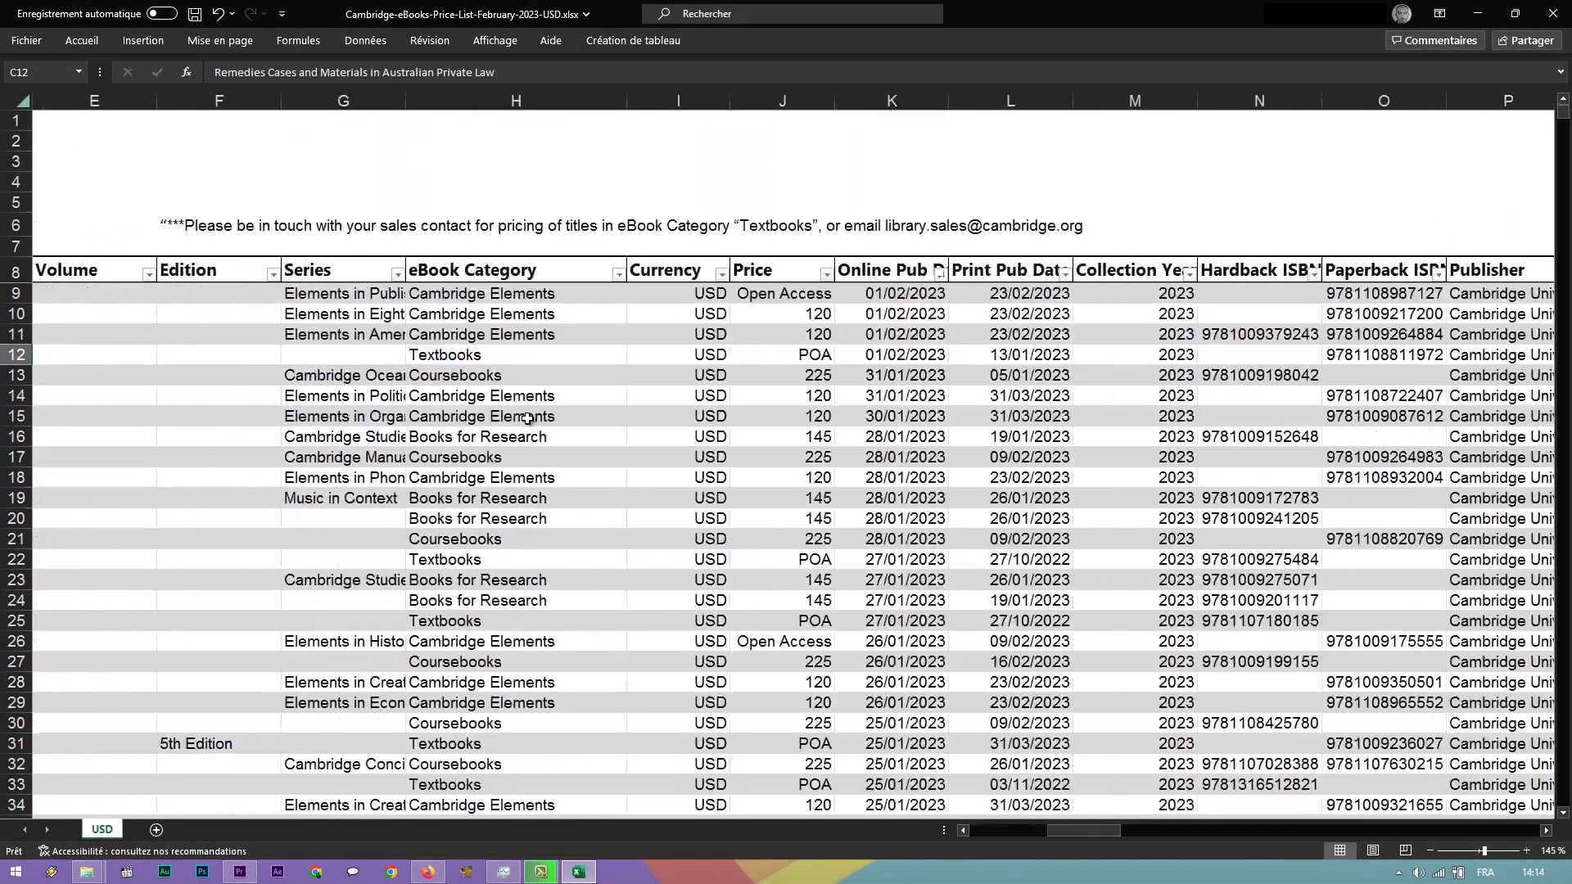
scroll(528, 419, left, 4)
scroll(528, 417, left, 6)
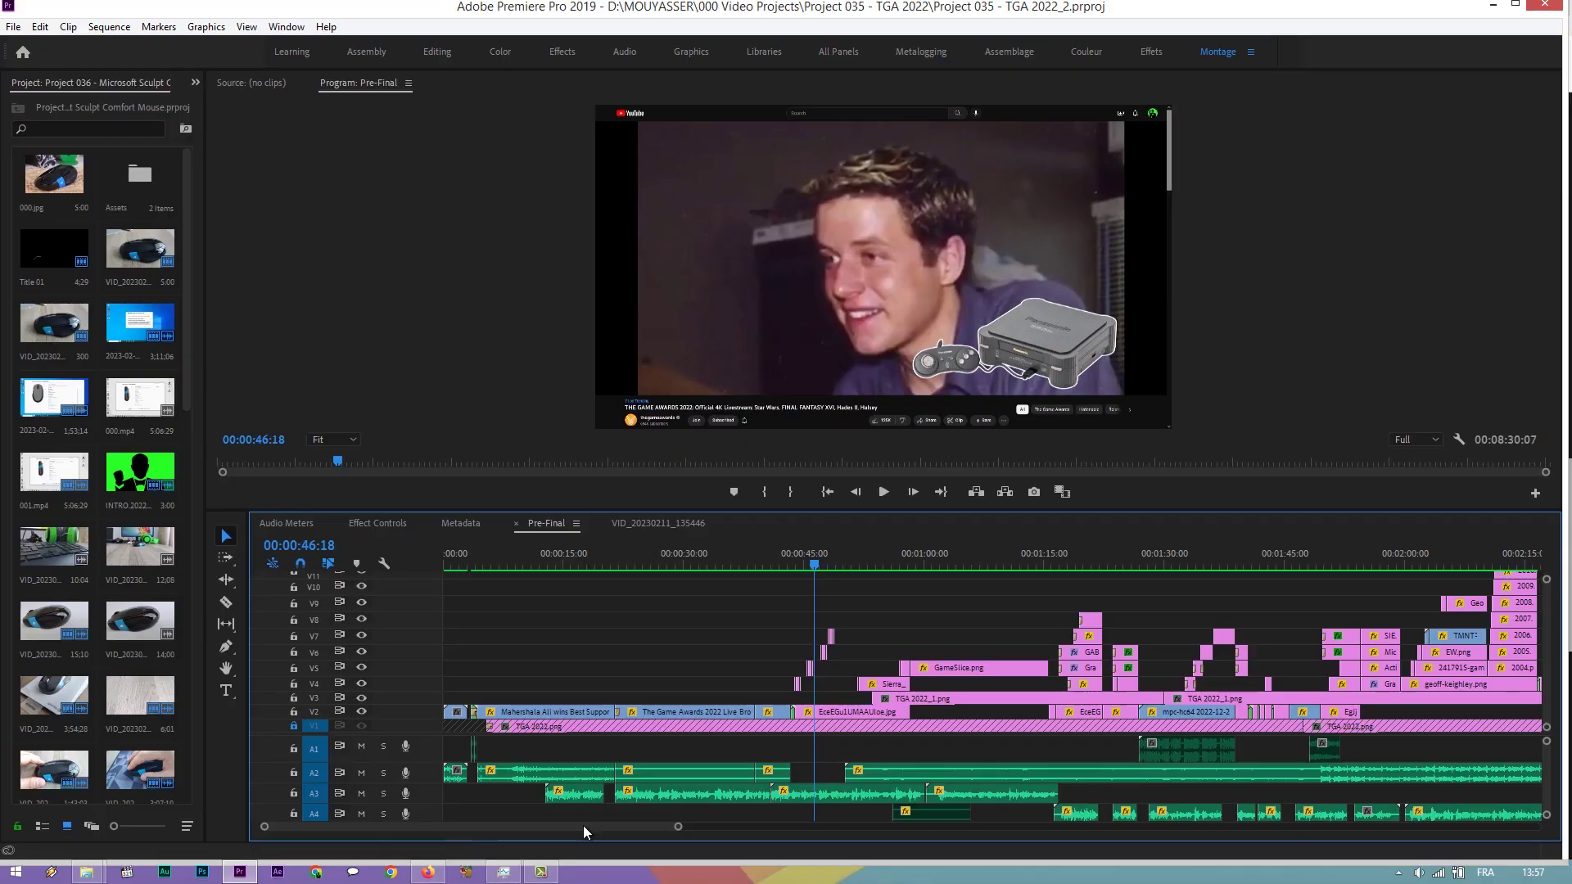
Move the Pre-Final sequence's playhead to 00:02:20:09 and scroll back and forth along the Premiere Pro timeline.
drag(583, 826, 550, 776)
click(940, 563)
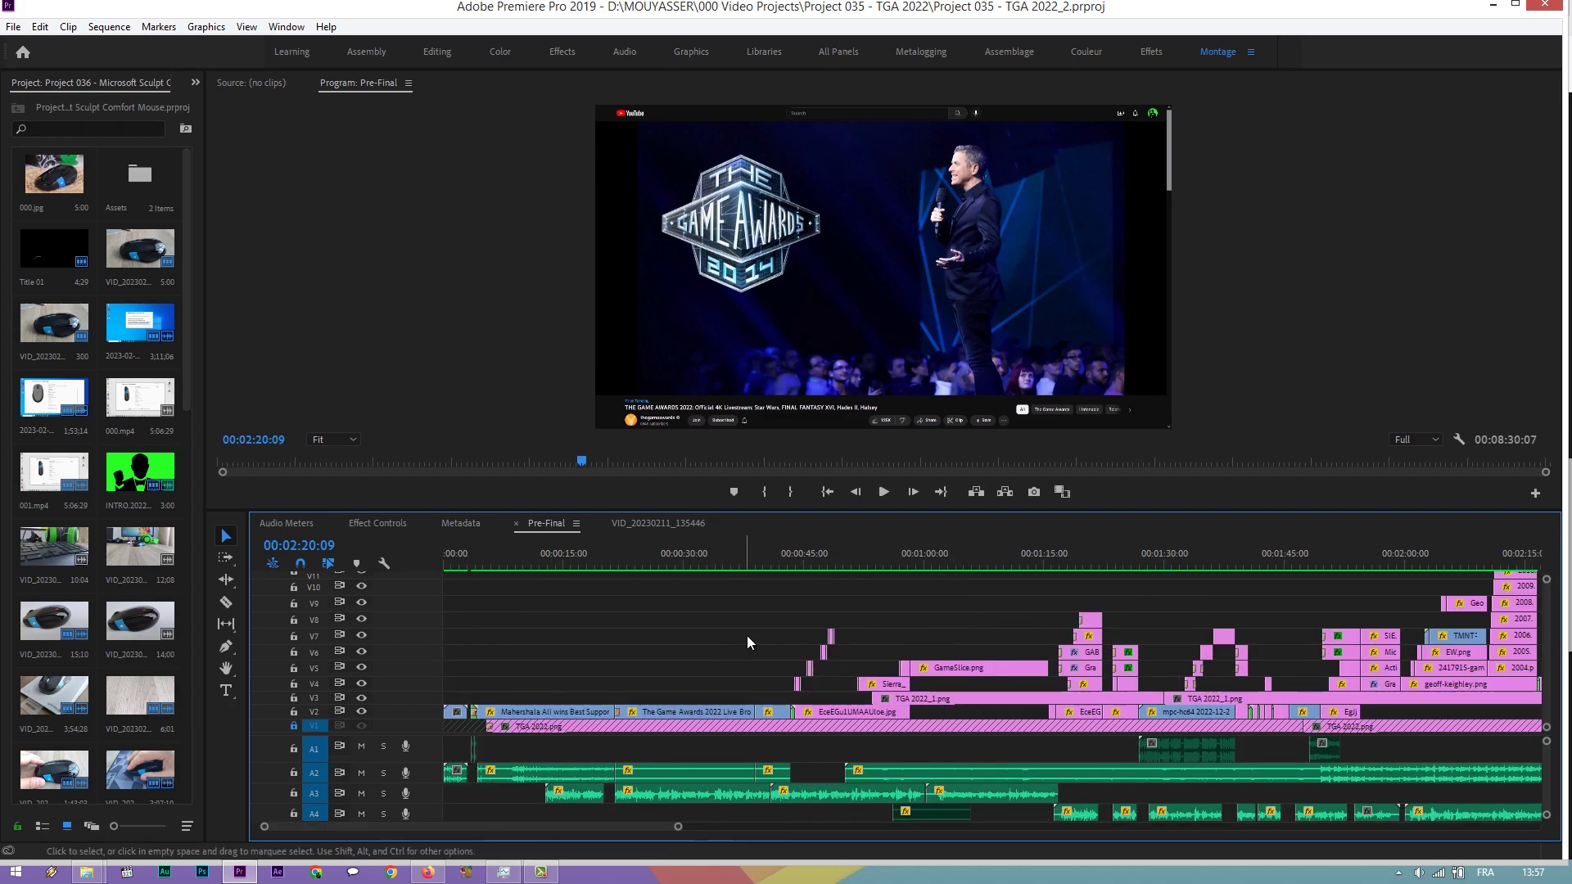
scroll(755, 629, down, 10)
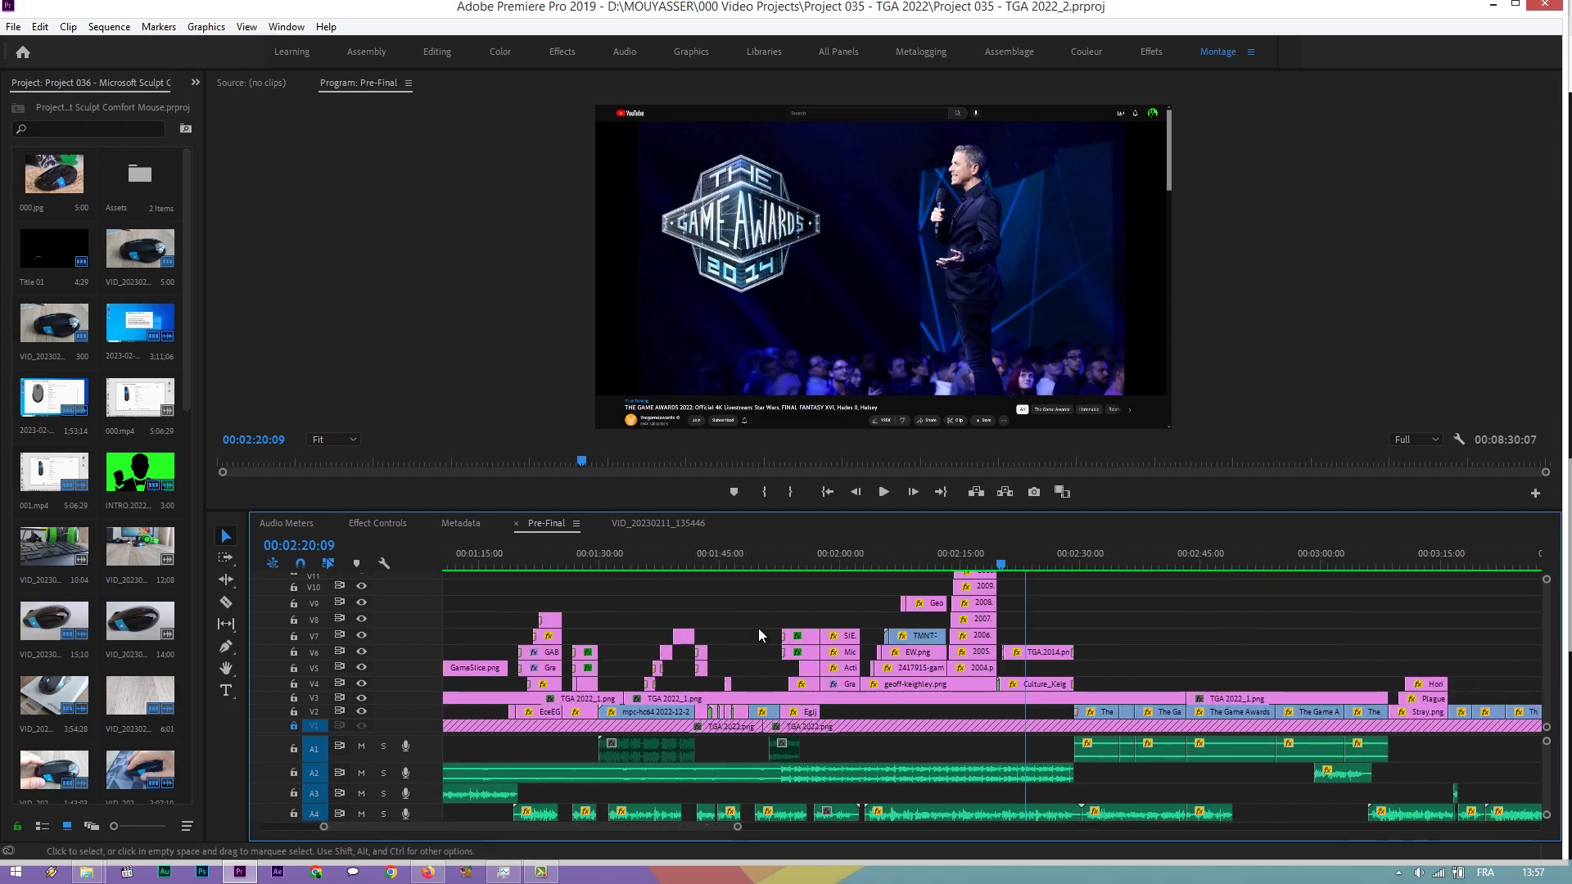
scroll(760, 635, down, 8)
scroll(762, 635, up, 4)
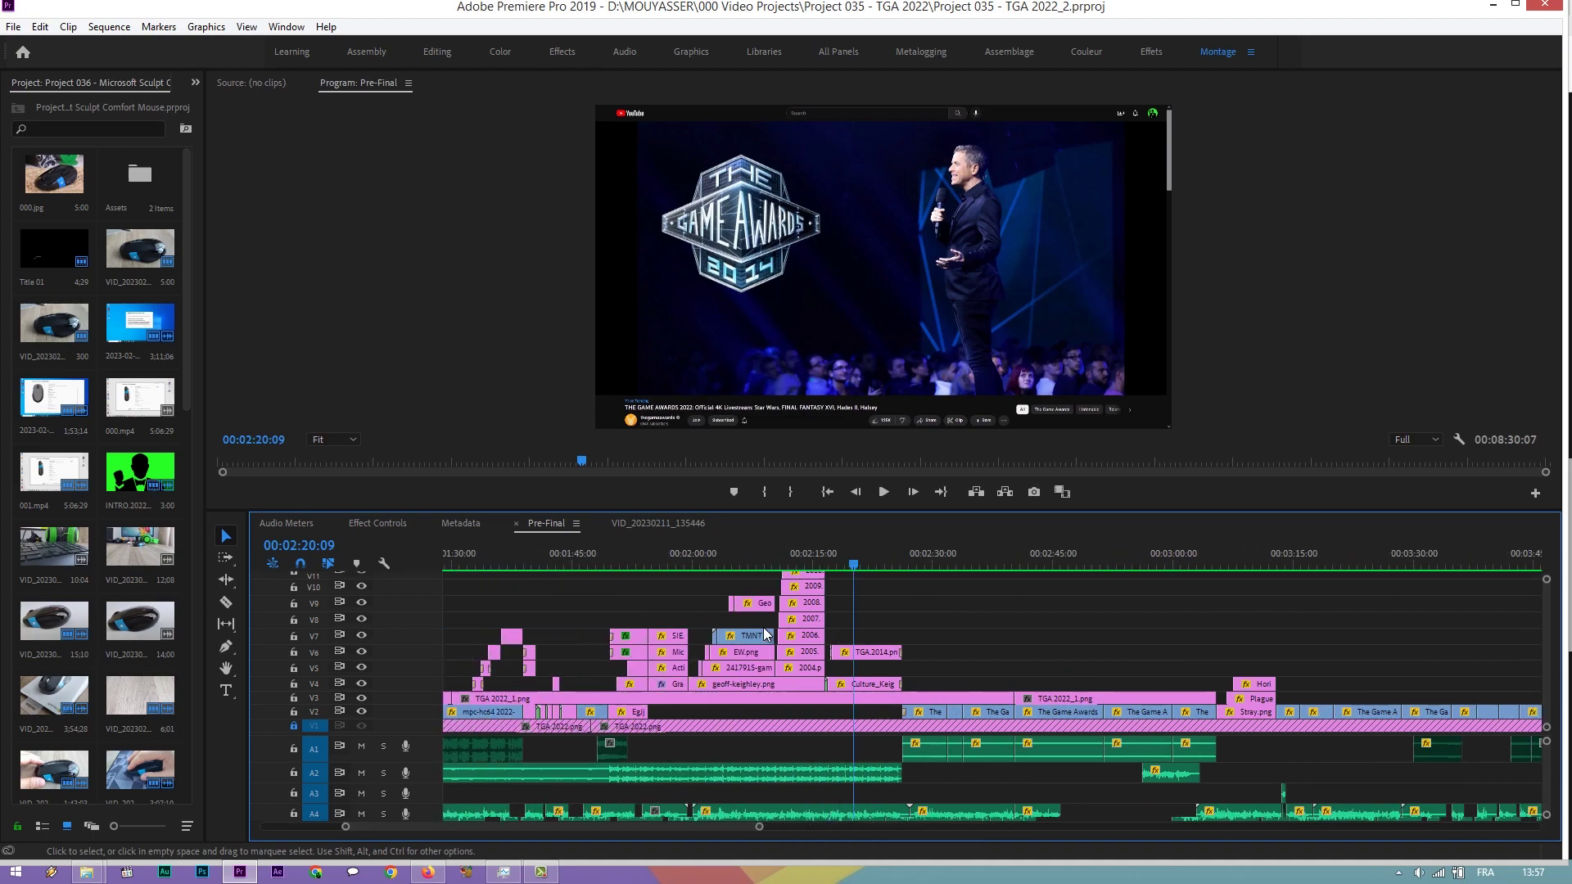
scroll(764, 628, up, 12)
Move the playhead to 00:01:56:36 and on to 00:02:21:07, scrolling forward along the timeline.
click(925, 557)
scroll(1089, 596, down, 9)
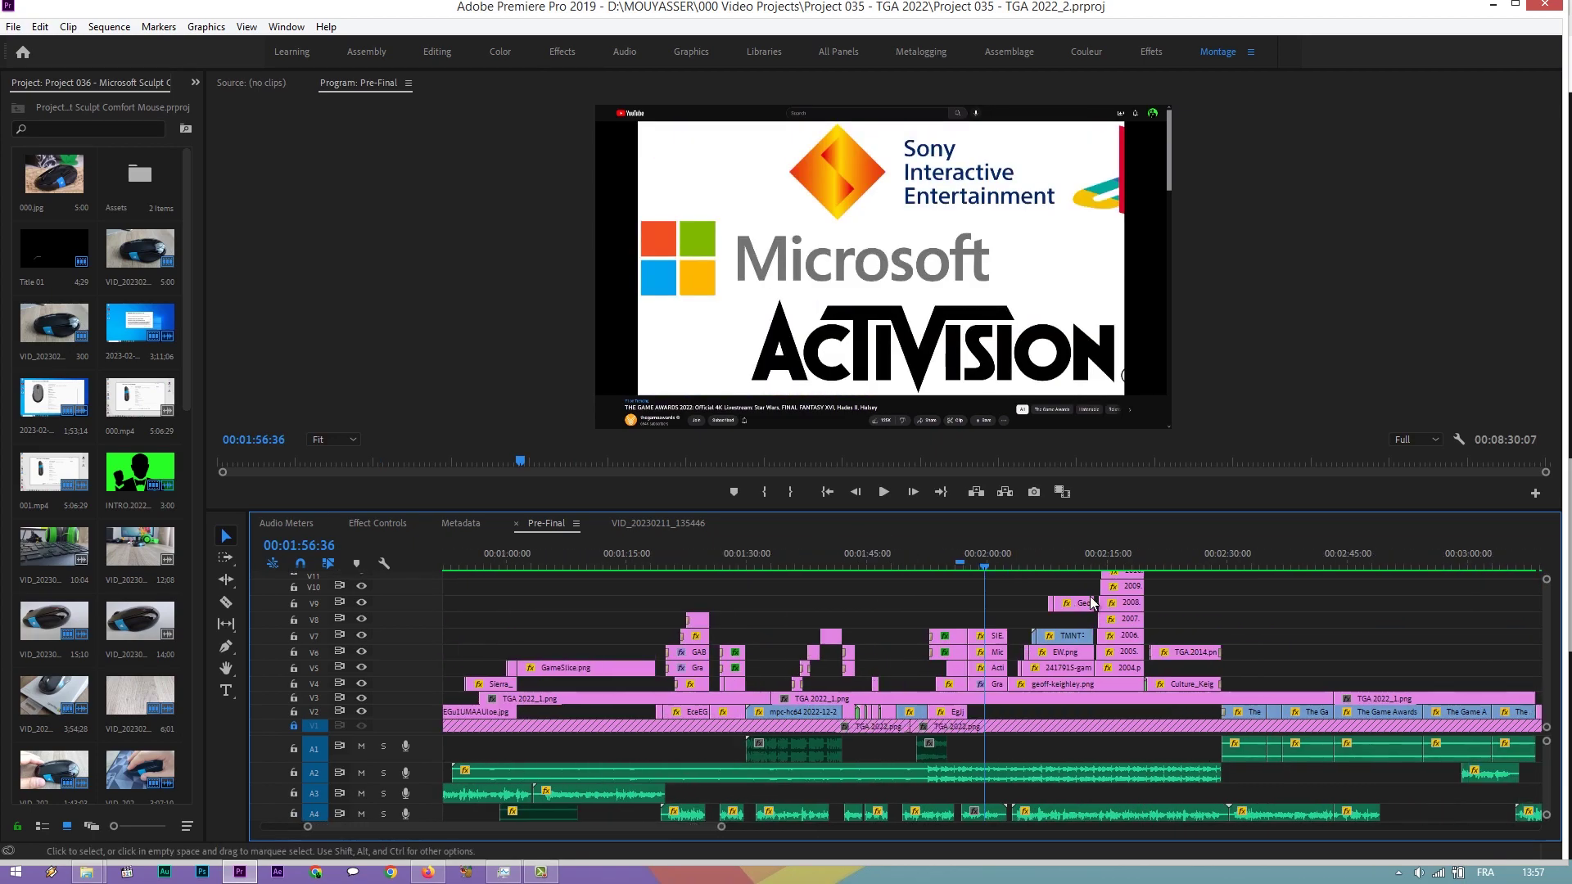
click(1034, 547)
scroll(1098, 590, down, 4)
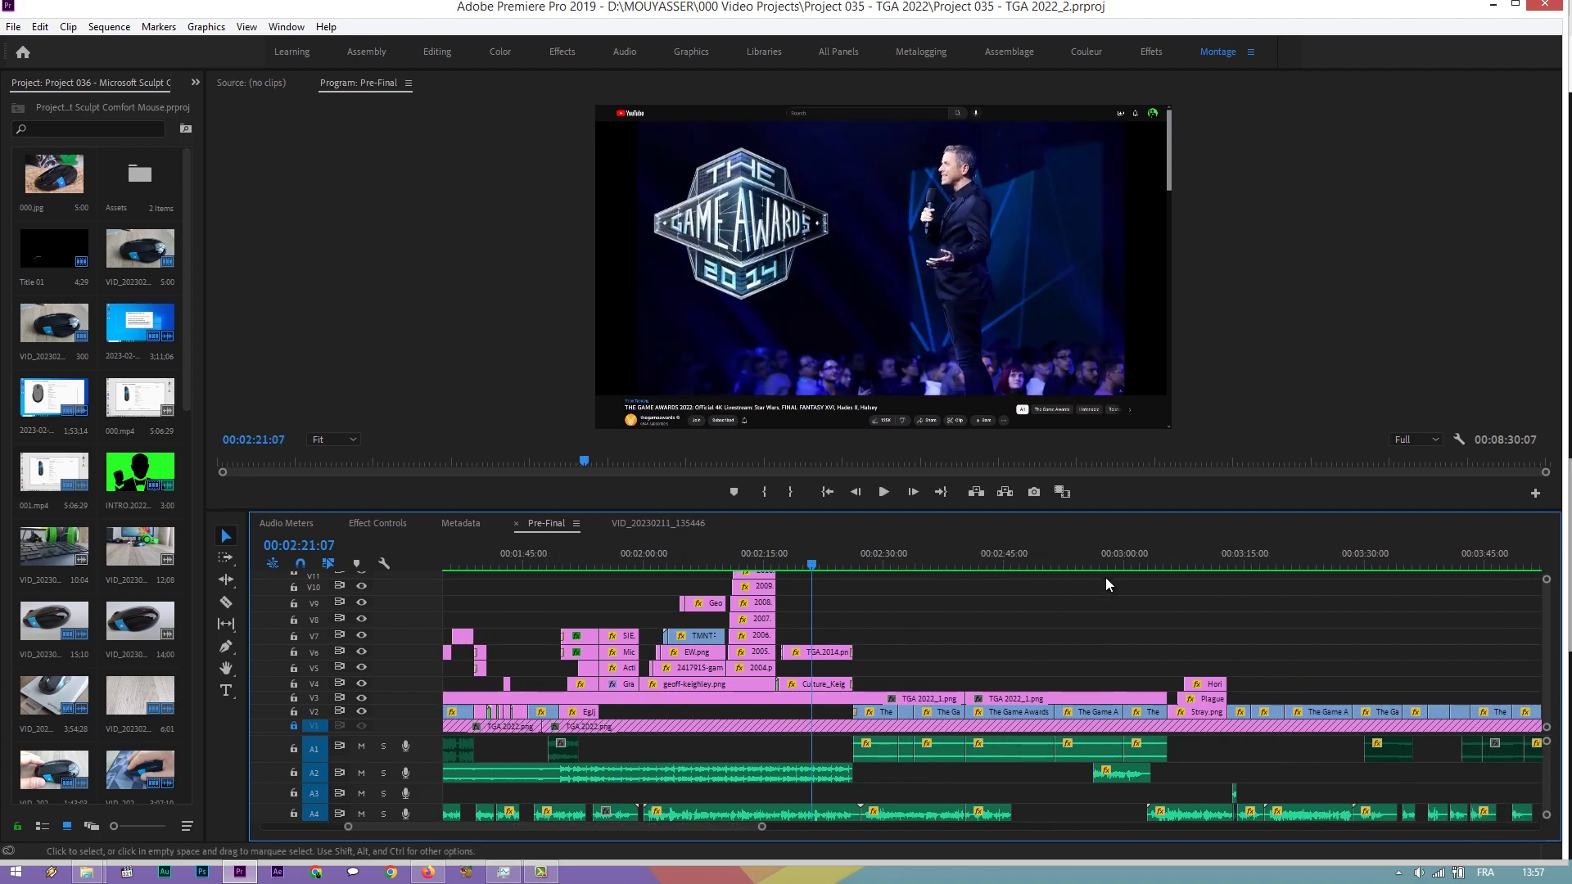